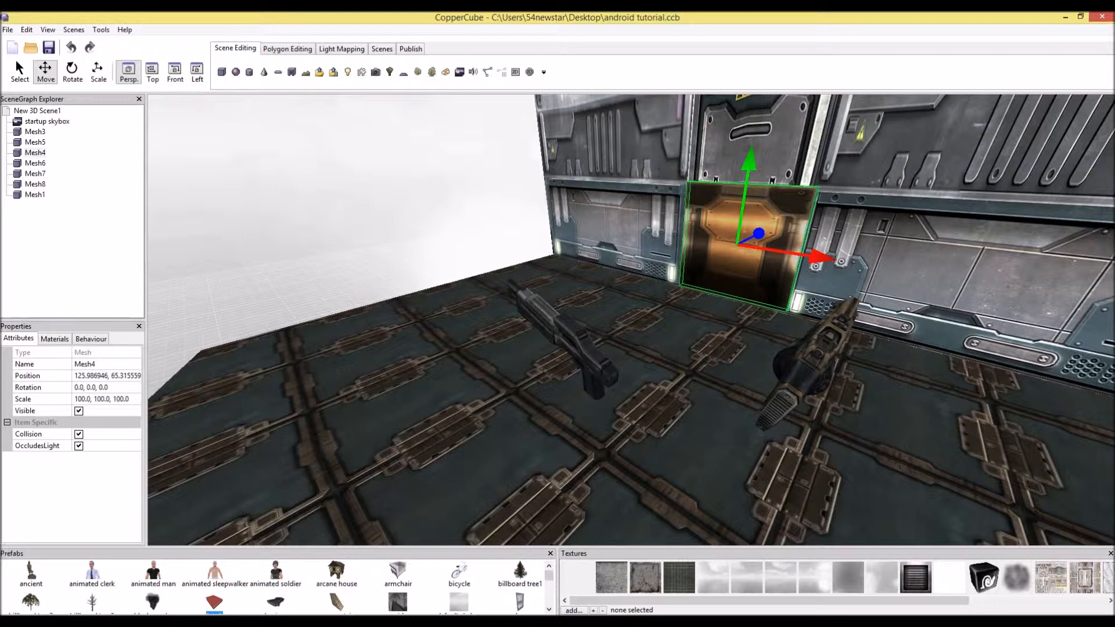
Orbit and move the editor view to inspect the door, walls and weapon meshes in the scene
{"action": "right_click_drag", "start_coordinate": [631, 320], "coordinate": [685, 325]}
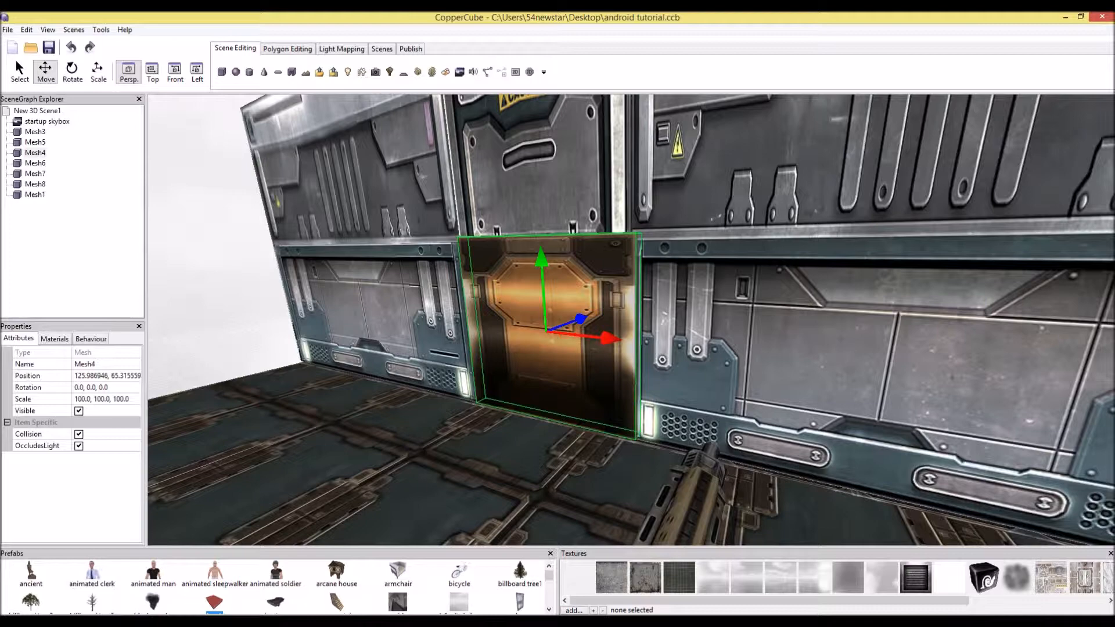
{"action": "key", "text": "Down"}
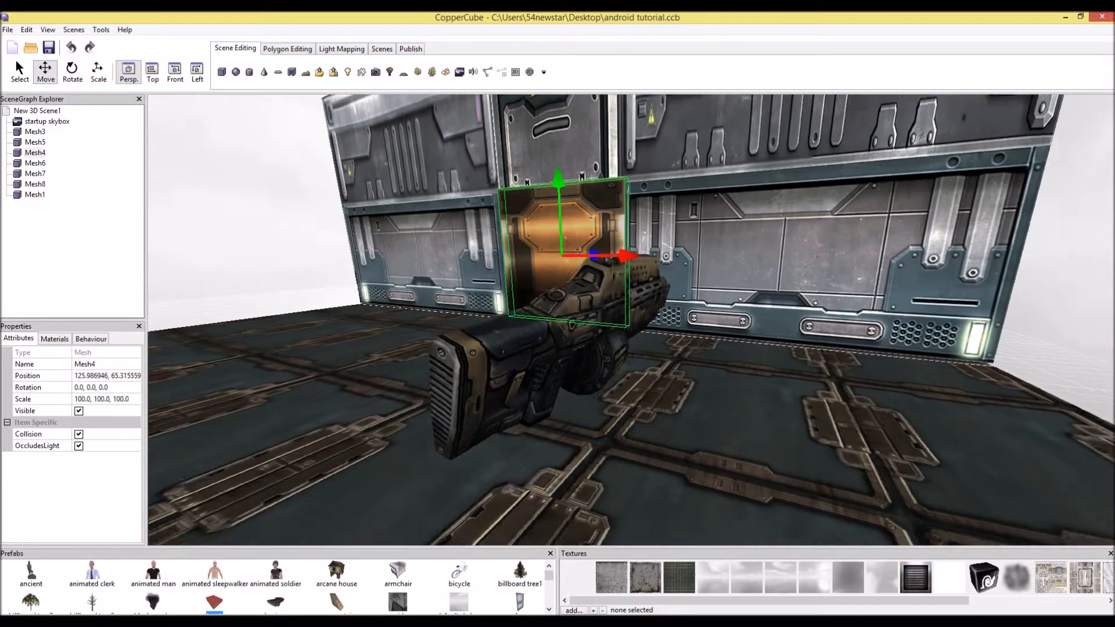
{"action": "key", "text": "Left"}
{"action": "left_click", "coordinate": [755, 372]}
{"action": "key", "text": "Down"}
{"action": "key", "text": "Left"}
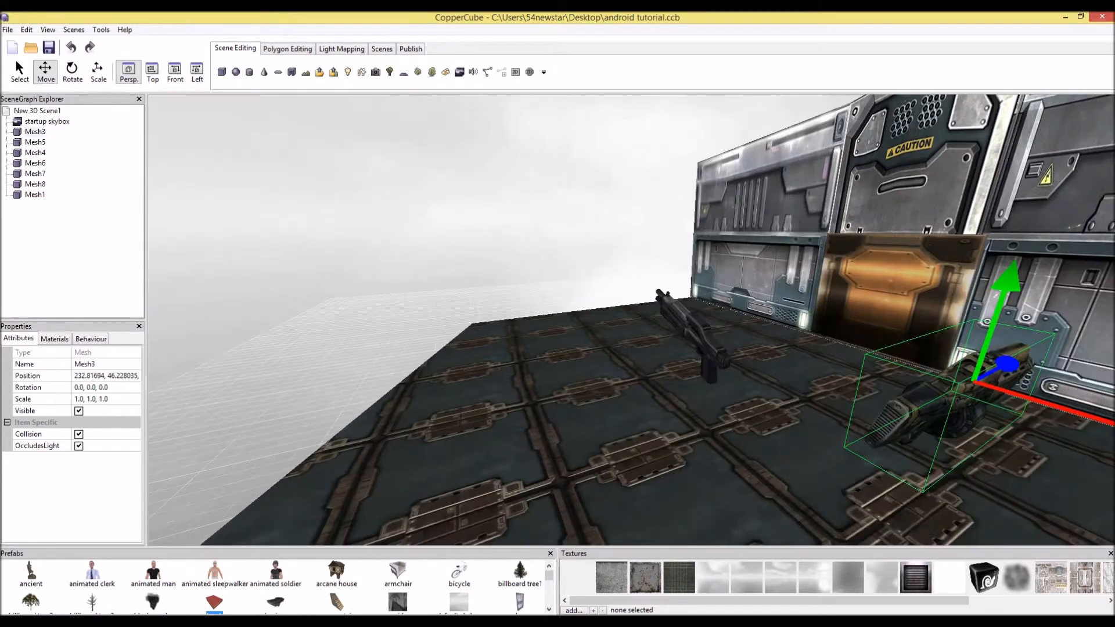
{"action": "left_click", "coordinate": [697, 336]}
{"action": "left_click_drag", "start_coordinate": [749, 353], "coordinate": [1068, 489]}
{"action": "left_click", "coordinate": [812, 453]}
{"action": "mouse_move", "coordinate": [631, 360]}
{"action": "middle_mouse_down"}
{"action": "mouse_move", "coordinate": [585, 308]}
{"action": "mouse_move", "coordinate": [533, 321]}
{"action": "mouse_move", "coordinate": [644, 346]}
{"action": "middle_mouse_up"}
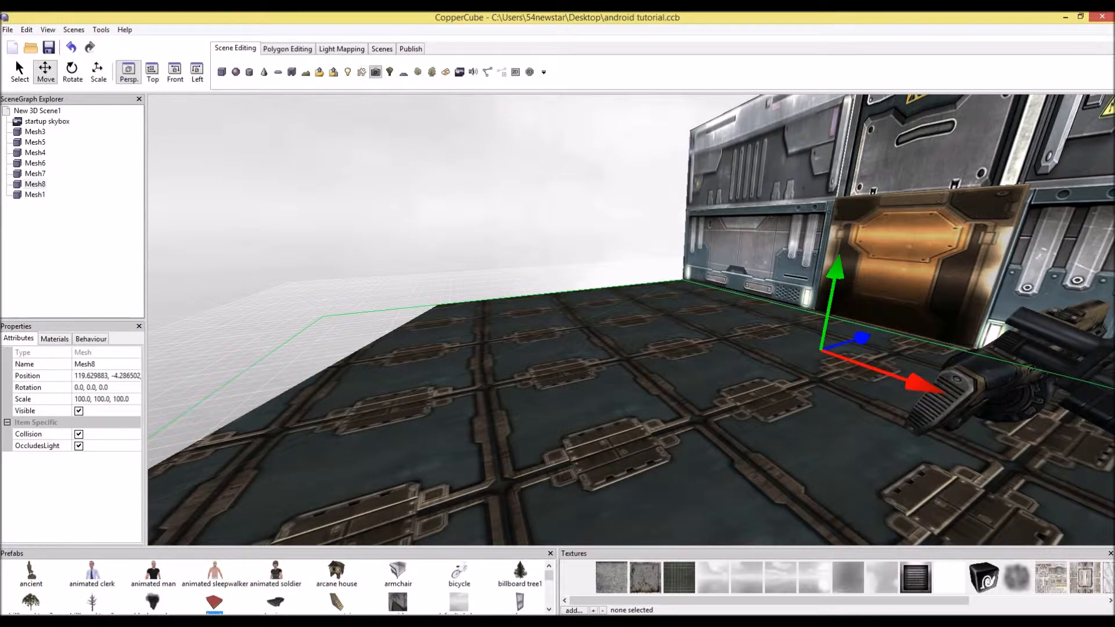
Insert a First Person Shooter Camera that collides against geometry and is the first active camera
{"action": "left_click", "coordinate": [376, 72]}
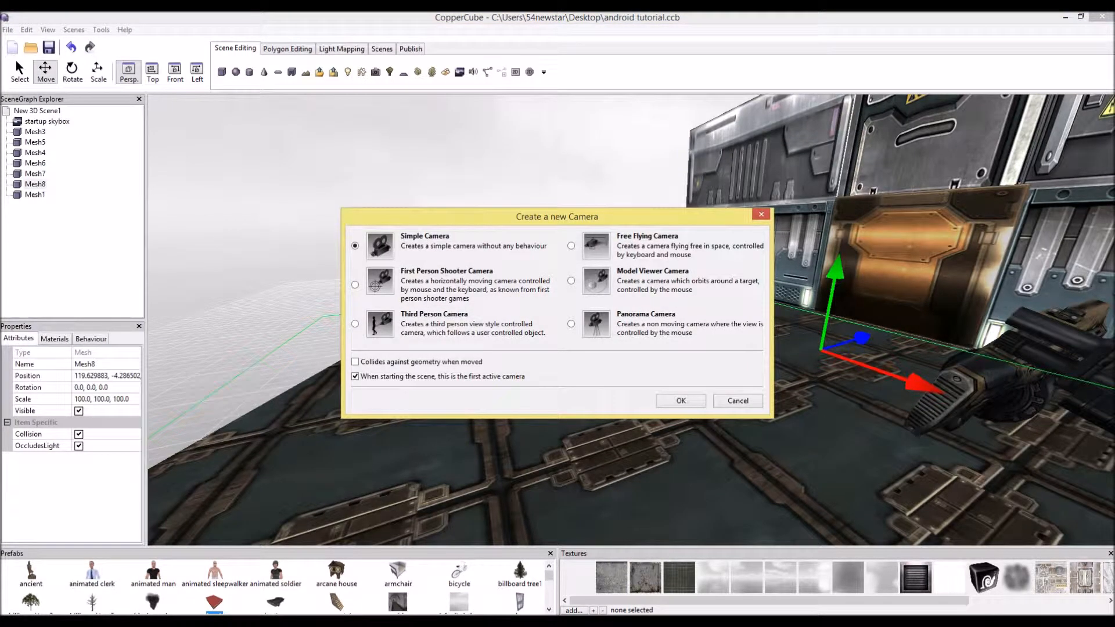
{"action": "left_click", "coordinate": [376, 285]}
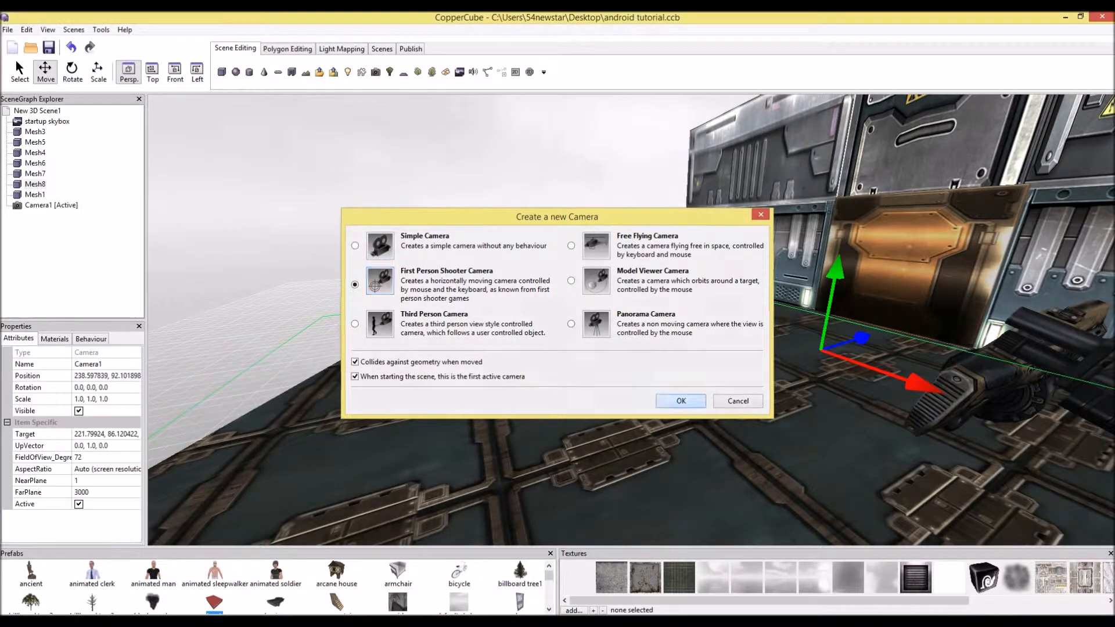
{"action": "left_click", "coordinate": [681, 400]}
Test-run the scene and walk the first-person camera forward and back before closing the test window
{"action": "left_click_drag", "start_coordinate": [633, 180], "coordinate": [632, 219]}
{"action": "middle_click_drag", "start_coordinate": [632, 220], "coordinate": [906, 349]}
{"action": "scroll", "coordinate": [571, 145], "scroll_direction": "down", "scroll_amount": 3}
{"action": "right_click_drag", "start_coordinate": [906, 348], "coordinate": [987, 342]}
{"action": "scroll", "coordinate": [630, 320], "scroll_direction": "down", "scroll_amount": 3}
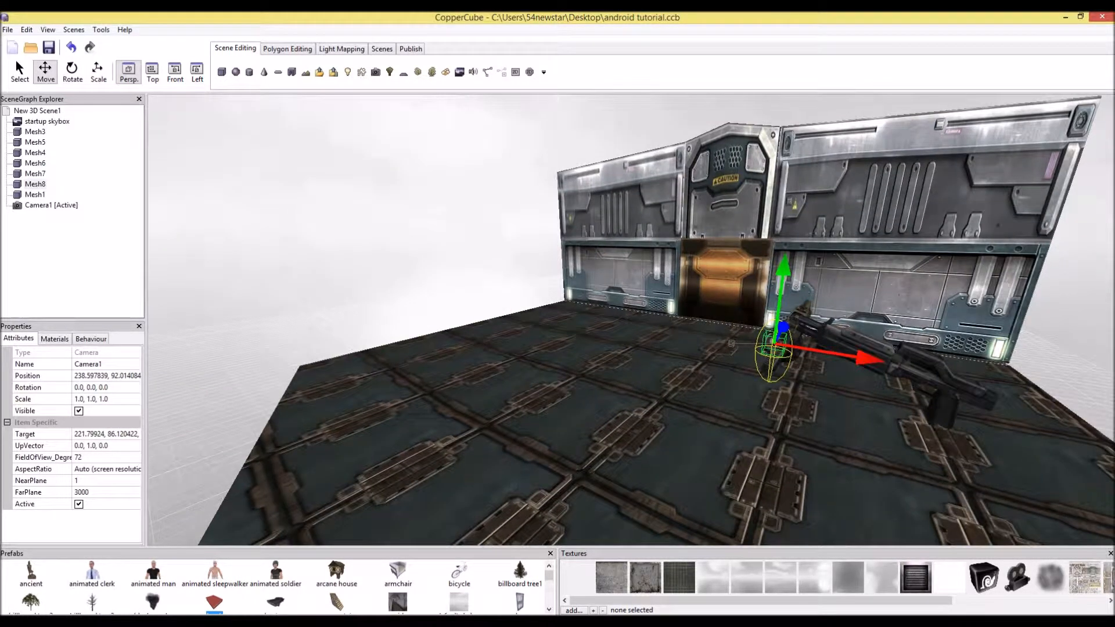
{"action": "left_click", "coordinate": [411, 49]}
{"action": "left_click", "coordinate": [344, 72]}
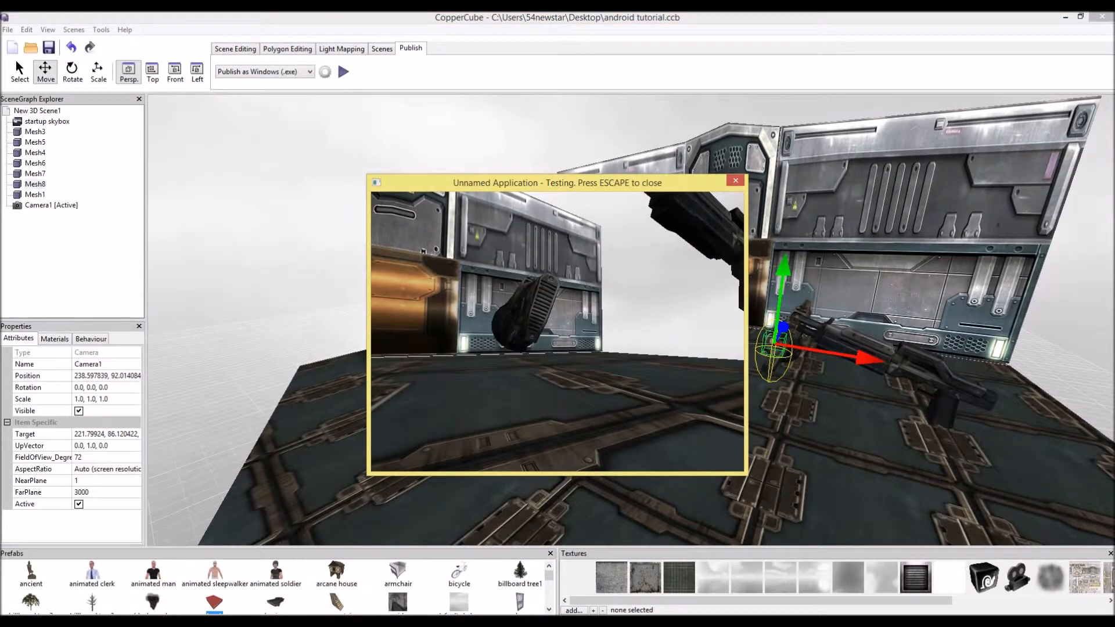
{"action": "key", "text": "w"}
{"action": "key", "text": "s"}
{"action": "key", "text": "Escape"}
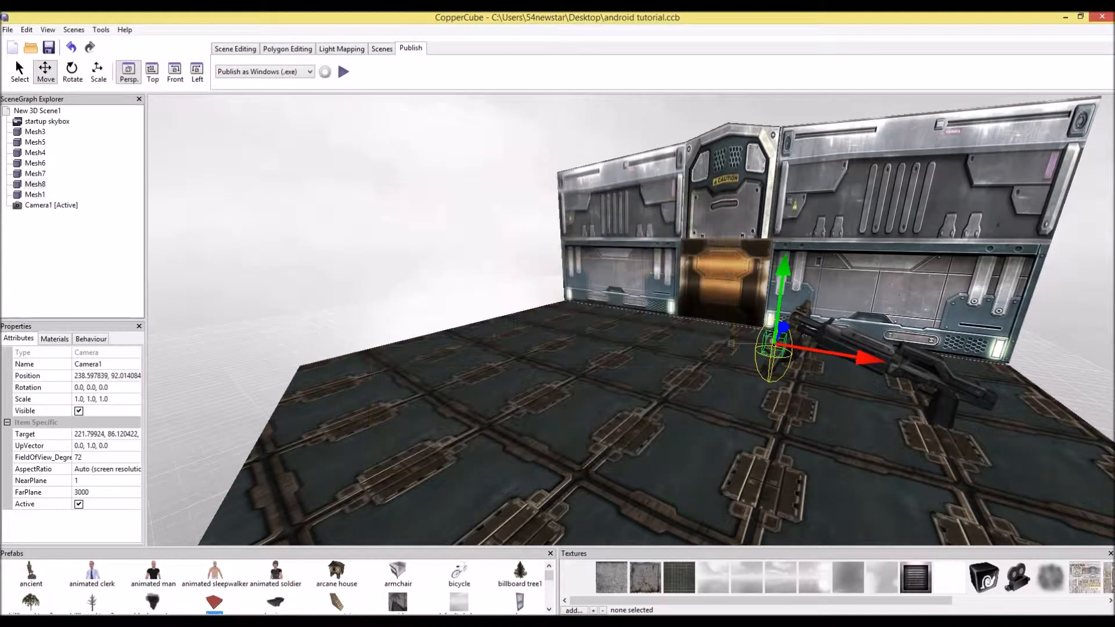
Try setting the camera's scale to 100, 100, 100, then undo the change
{"action": "left_click", "coordinate": [93, 399]}
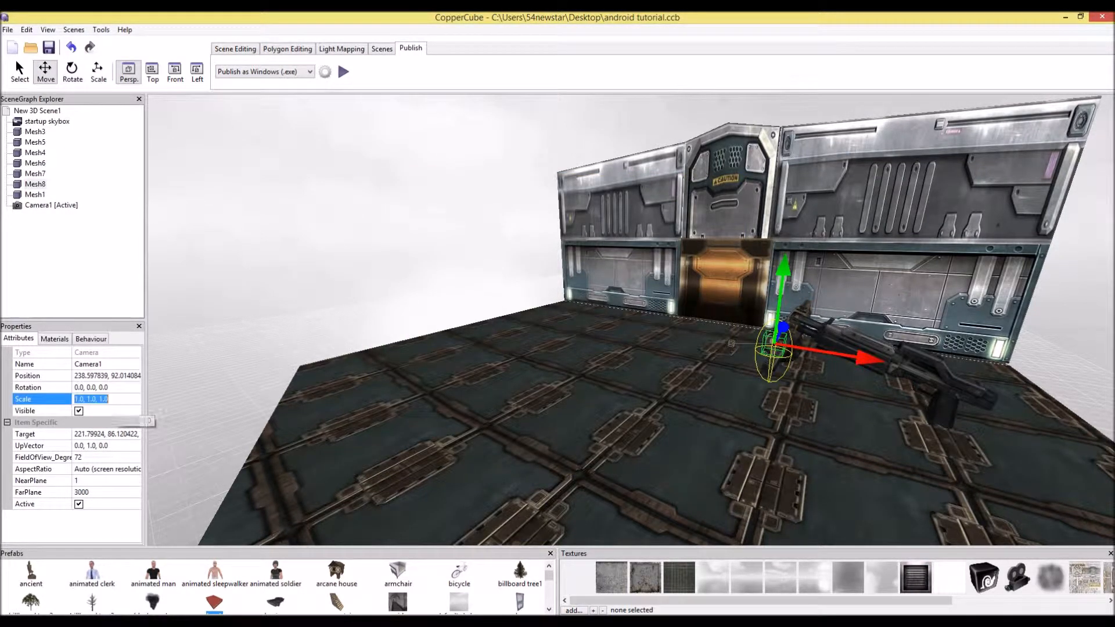
{"action": "type", "text": "100,100,100"}
{"action": "left_click", "coordinate": [93, 387]}
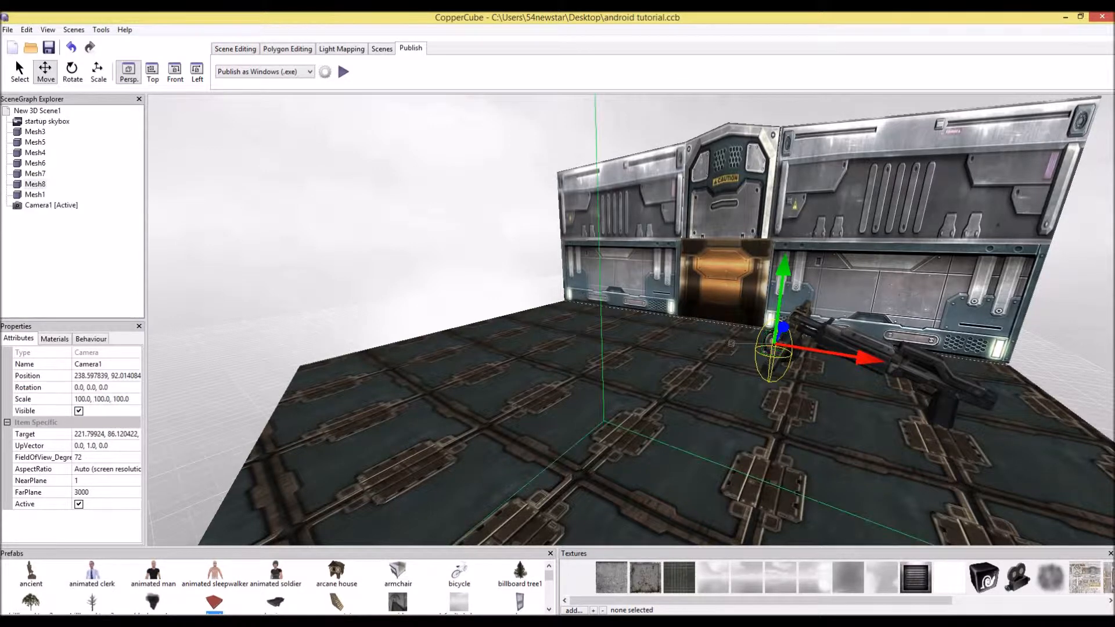
{"action": "key", "text": "Right"}
{"action": "key", "text": "ctrl+z"}
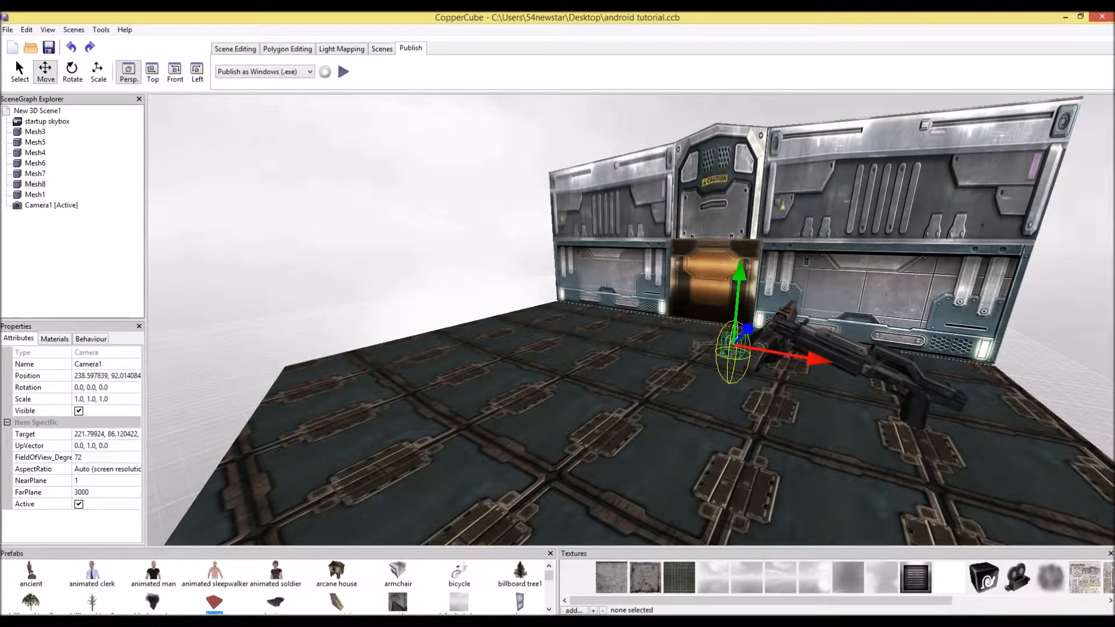
Try entering a scale of 100,10 for the camera and undo that change as well
{"action": "left_click", "coordinate": [638, 415]}
{"action": "left_click", "coordinate": [732, 343]}
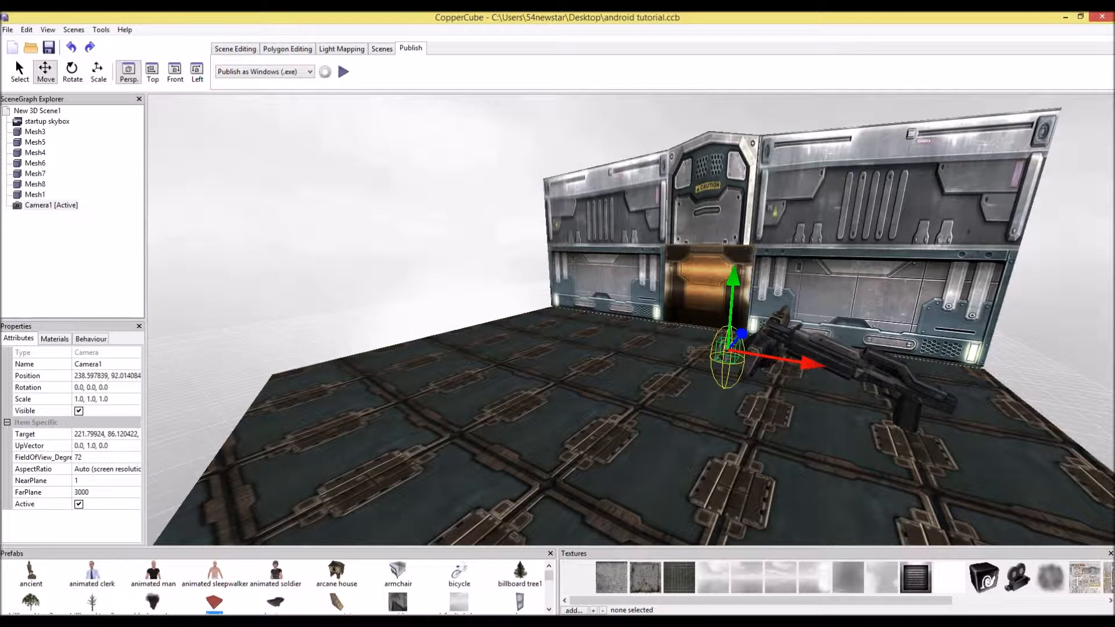
{"action": "left_click", "coordinate": [104, 398]}
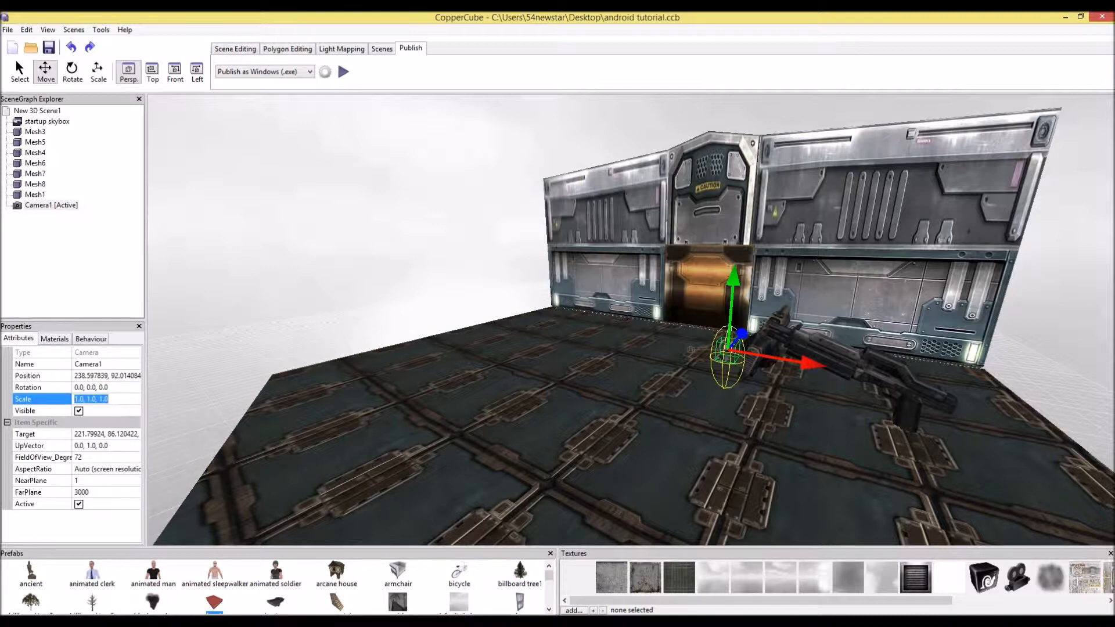
{"action": "type", "text": "100,10"}
{"action": "key", "text": "Return"}
{"action": "key", "text": "ctrl+z"}
Enlarge the camera with the Scale tool to about 2.25, 2.62, 2.25
{"action": "left_click", "coordinate": [98, 68]}
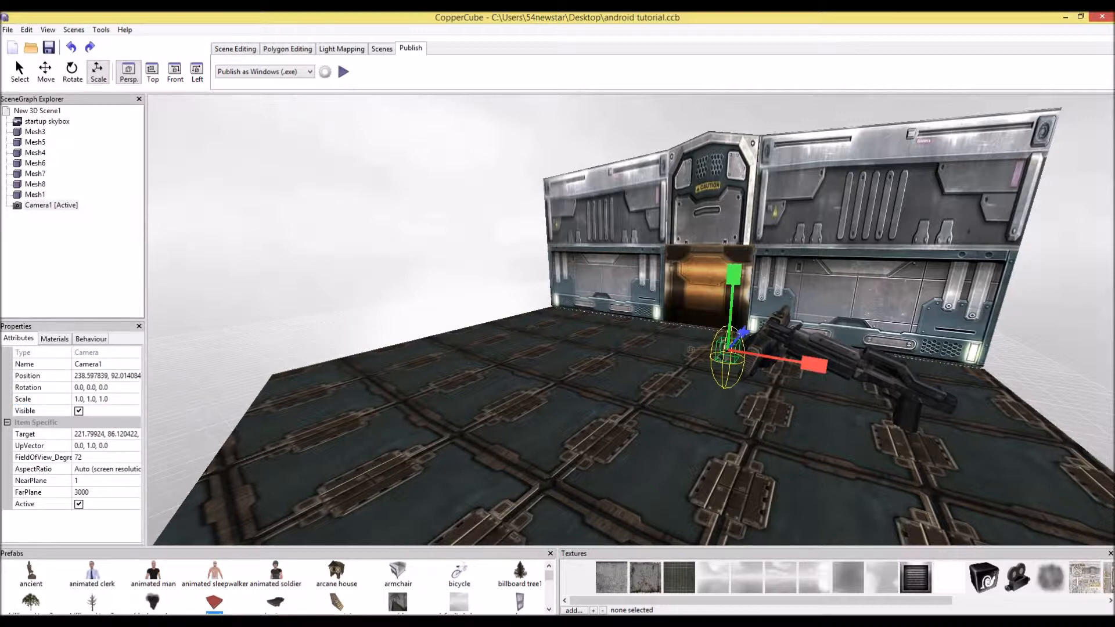
{"action": "left_click_drag", "start_coordinate": [734, 275], "coordinate": [739, 202]}
{"action": "left_click_drag", "start_coordinate": [814, 365], "coordinate": [870, 374]}
{"action": "middle_click_drag", "start_coordinate": [869, 374], "coordinate": [627, 419]}
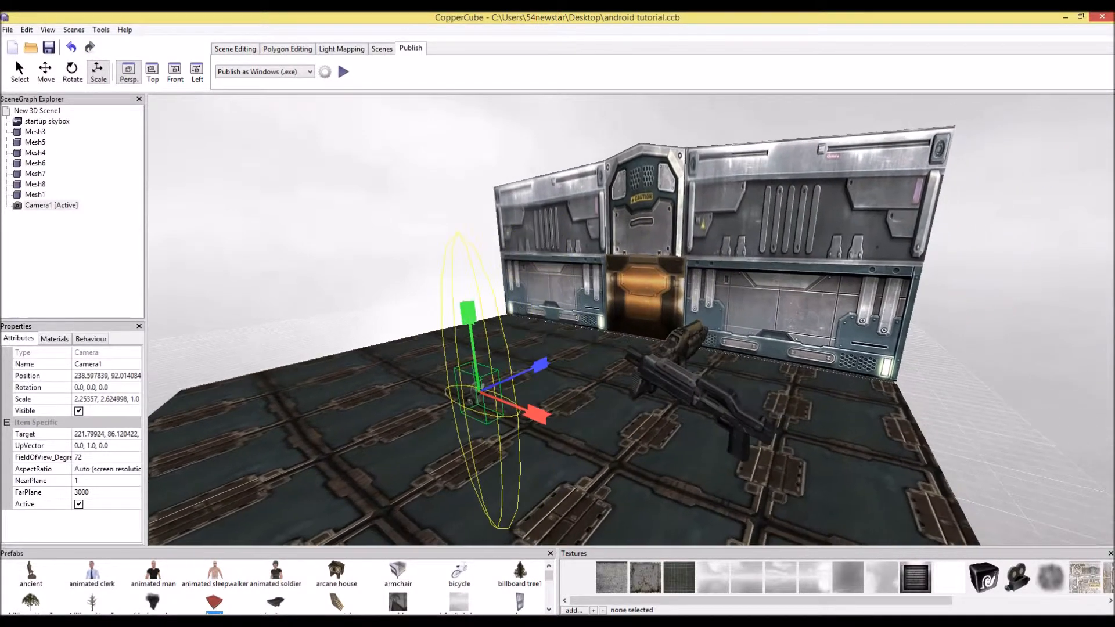
{"action": "left_click_drag", "start_coordinate": [540, 365], "coordinate": [594, 342]}
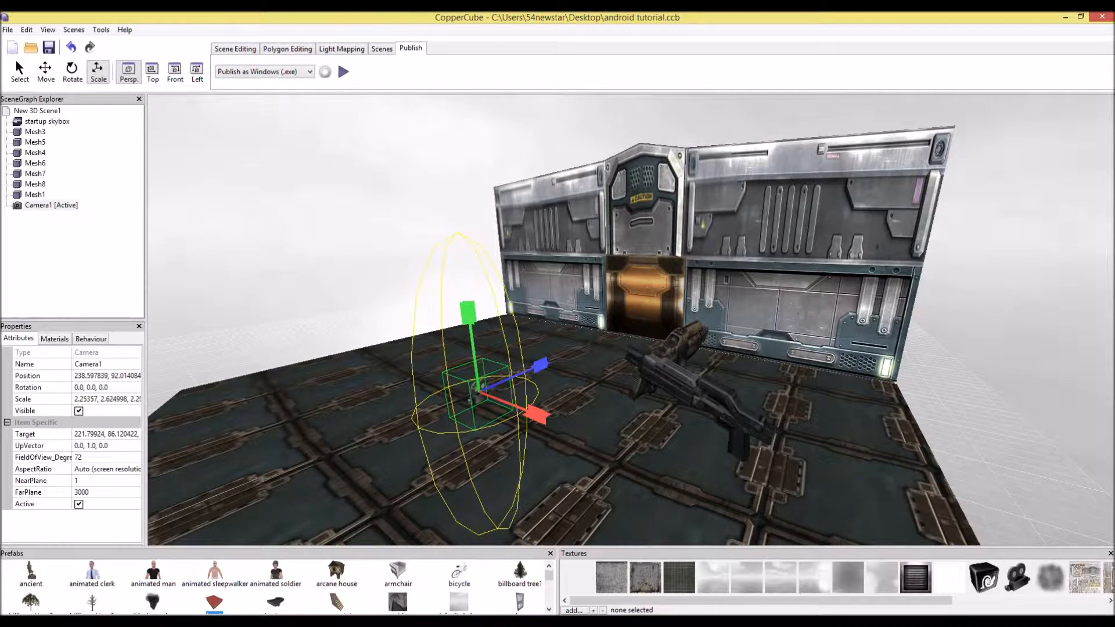
Test-run the scene again, walking the camera toward the door and back, then close the test
{"action": "left_click", "coordinate": [343, 72]}
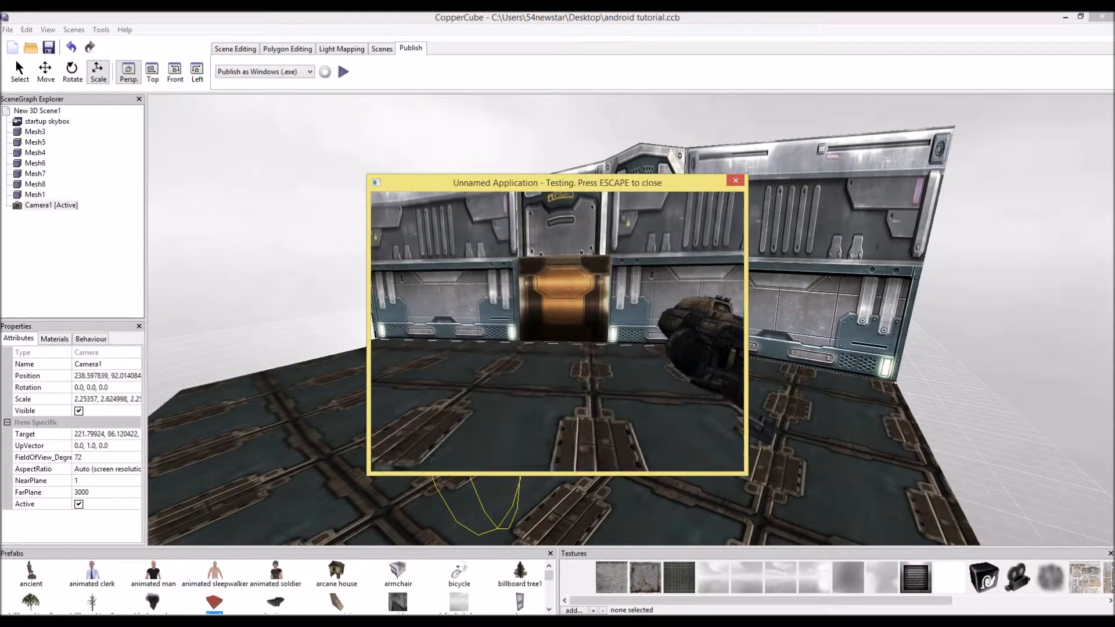
{"action": "key", "text": "Up"}
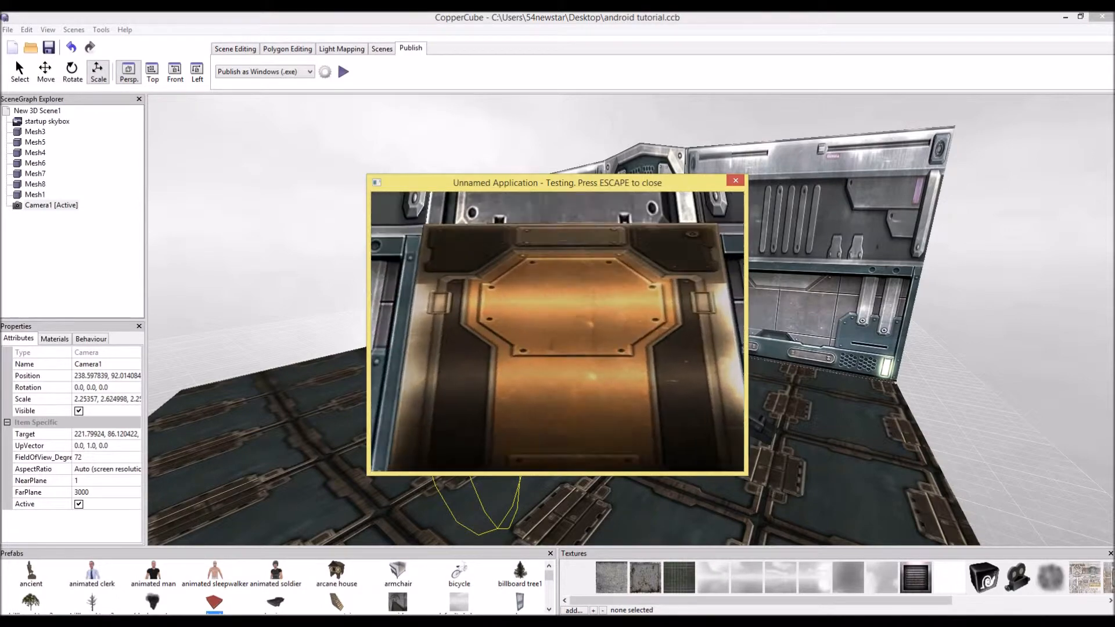
{"action": "key", "text": "Down"}
{"action": "key", "text": "Up"}
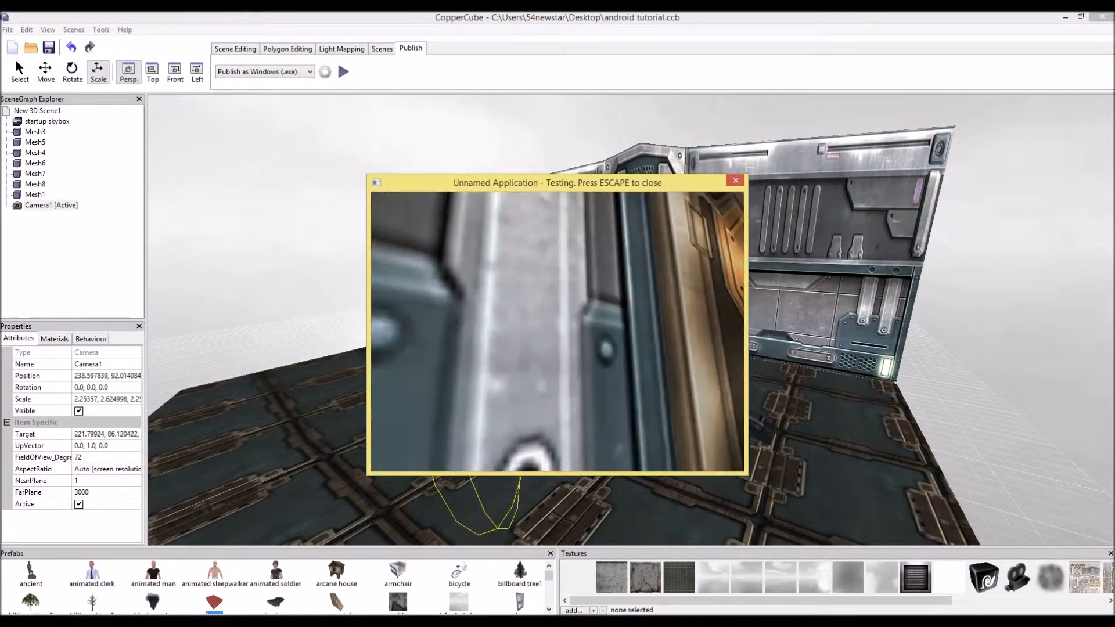
{"action": "key", "text": "Down"}
{"action": "key", "text": "Up"}
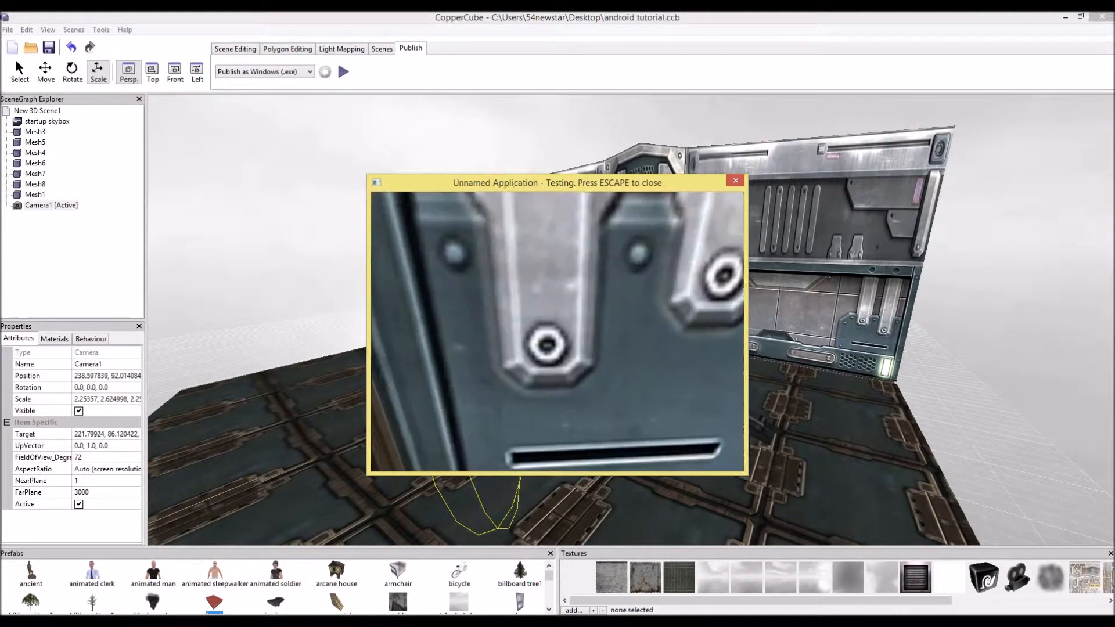
{"action": "key", "text": "Up"}
{"action": "key", "text": "Escape"}
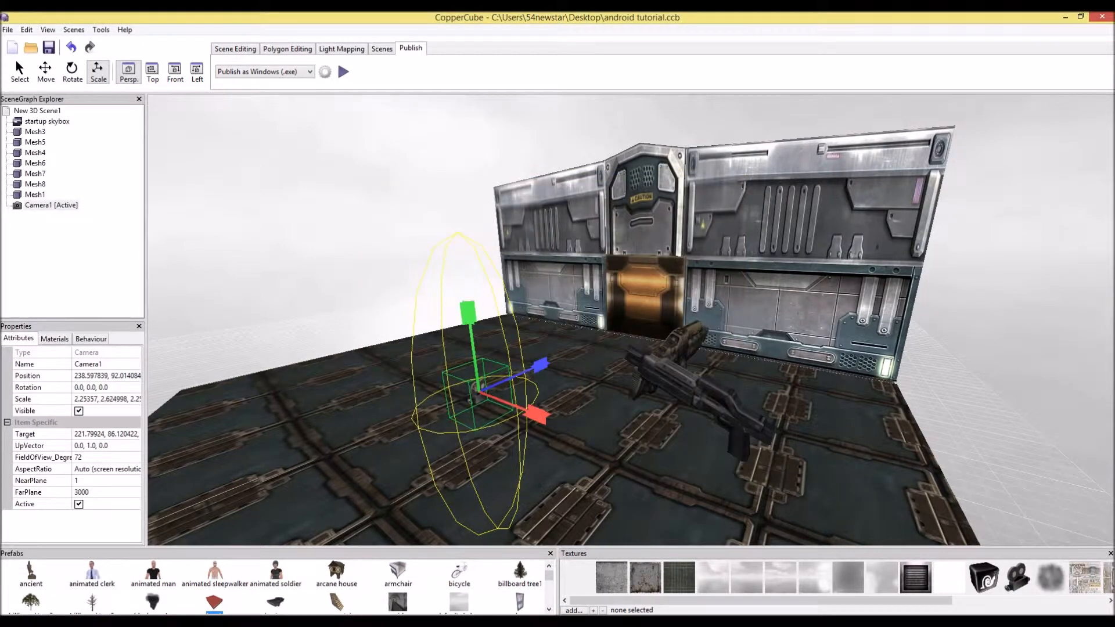
Move the editor view along the walls to inspect the room's interior
{"action": "left_click", "coordinate": [668, 317]}
{"action": "key", "text": "Right"}
{"action": "key", "text": "Up"}
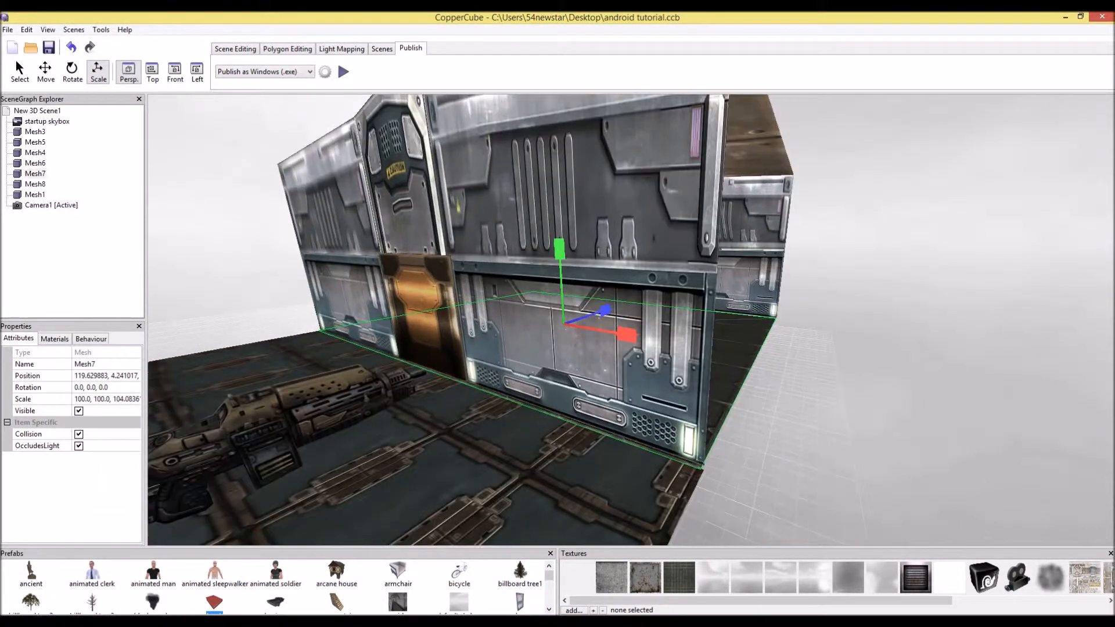
{"action": "key", "text": "Escape"}
{"action": "key", "text": "Up"}
{"action": "left_click", "coordinate": [791, 363]}
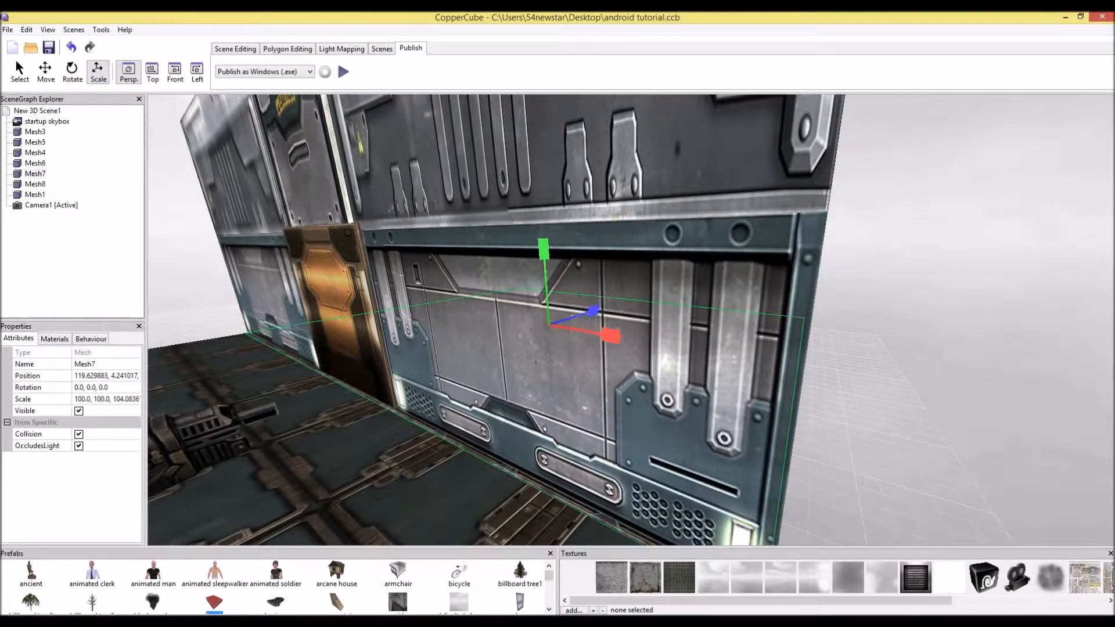
{"action": "key", "text": "Right"}
{"action": "left_click_drag", "start_coordinate": [604, 371], "coordinate": [372, 366]}
{"action": "key", "text": "Right"}
{"action": "key", "text": "Up"}
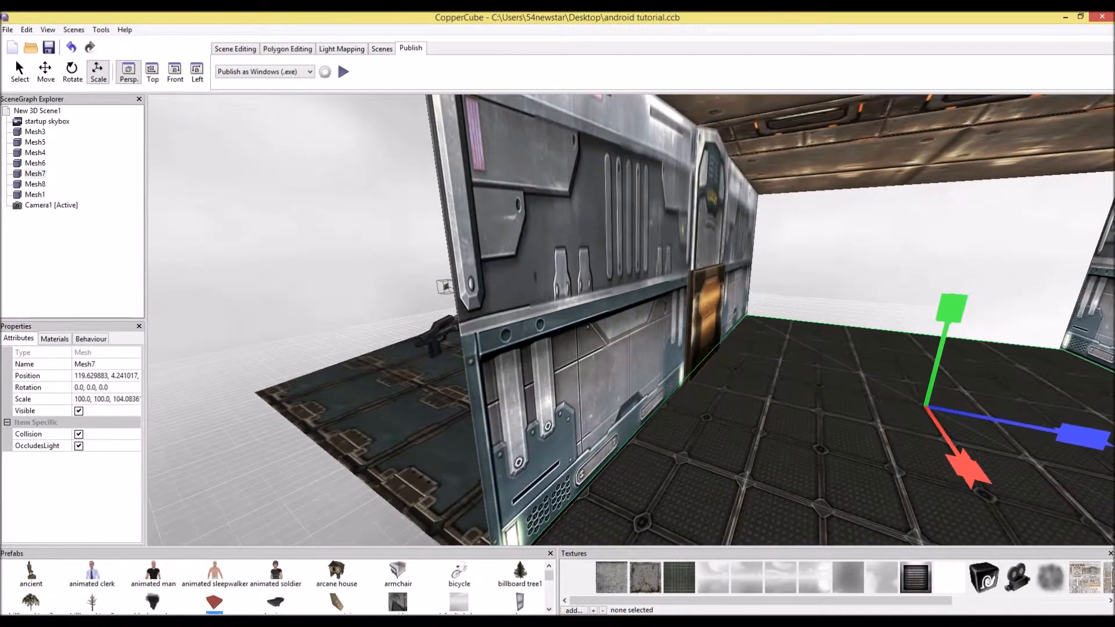
Select Mesh5 and add a Collide when moved behaviour to it
{"action": "left_click", "coordinate": [580, 325]}
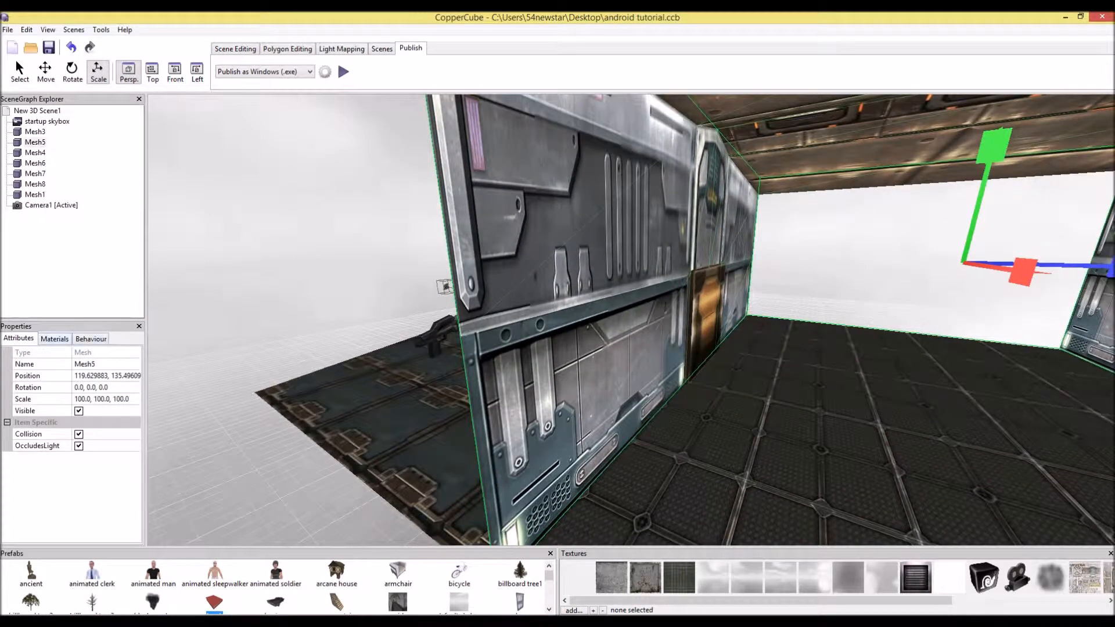
{"action": "left_click", "coordinate": [91, 339]}
{"action": "left_click", "coordinate": [54, 338]}
{"action": "left_click", "coordinate": [91, 339]}
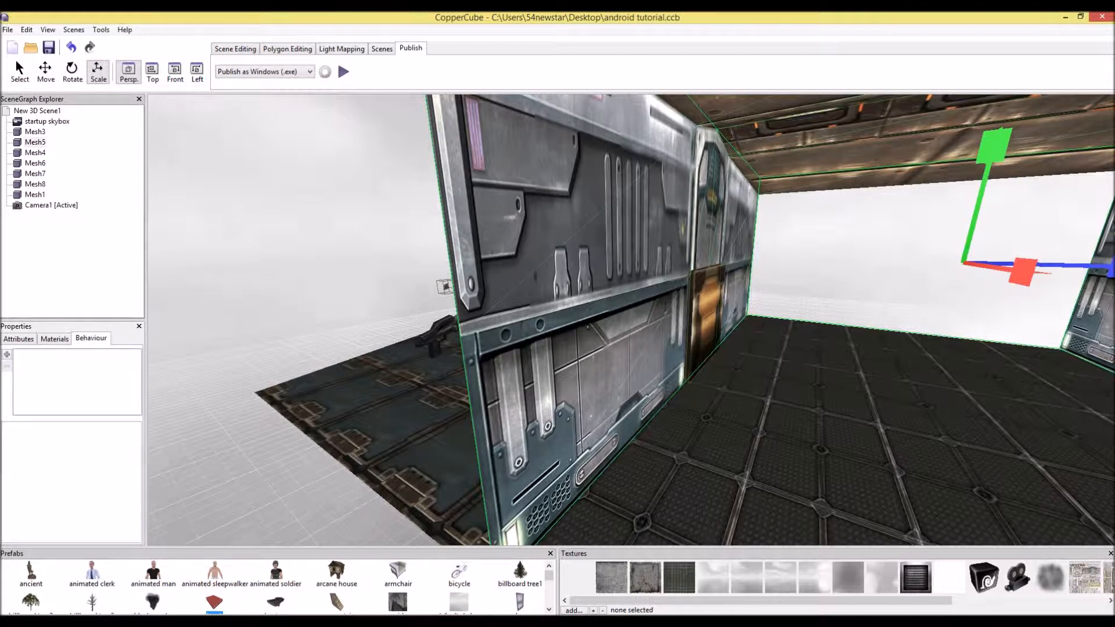
{"action": "left_click", "coordinate": [7, 355]}
{"action": "mouse_move", "coordinate": [53, 439]}
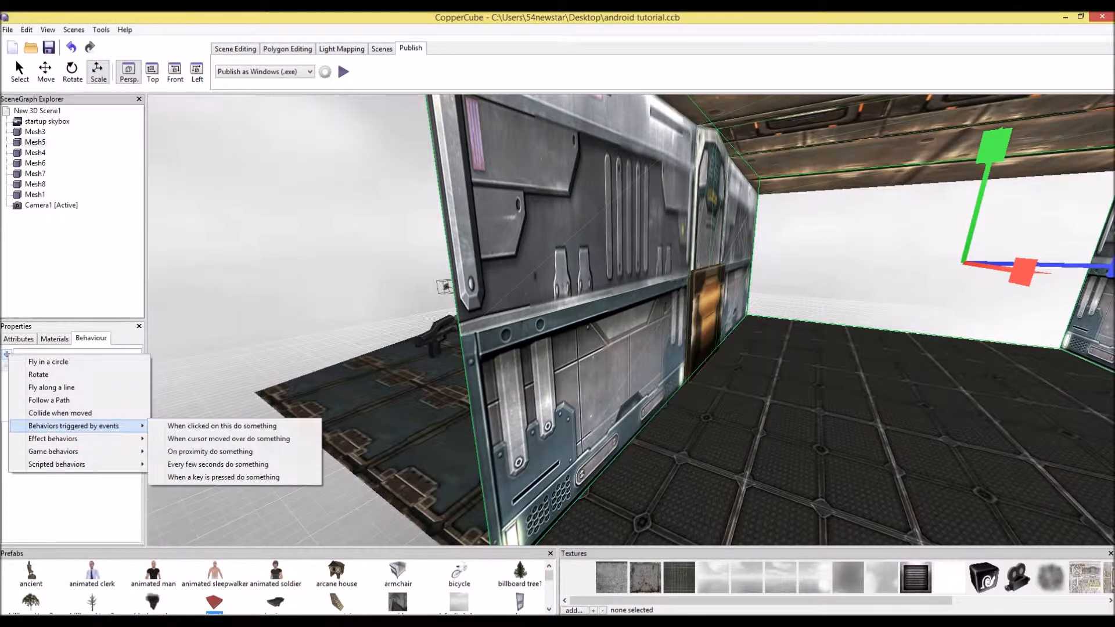
{"action": "left_click", "coordinate": [59, 413]}
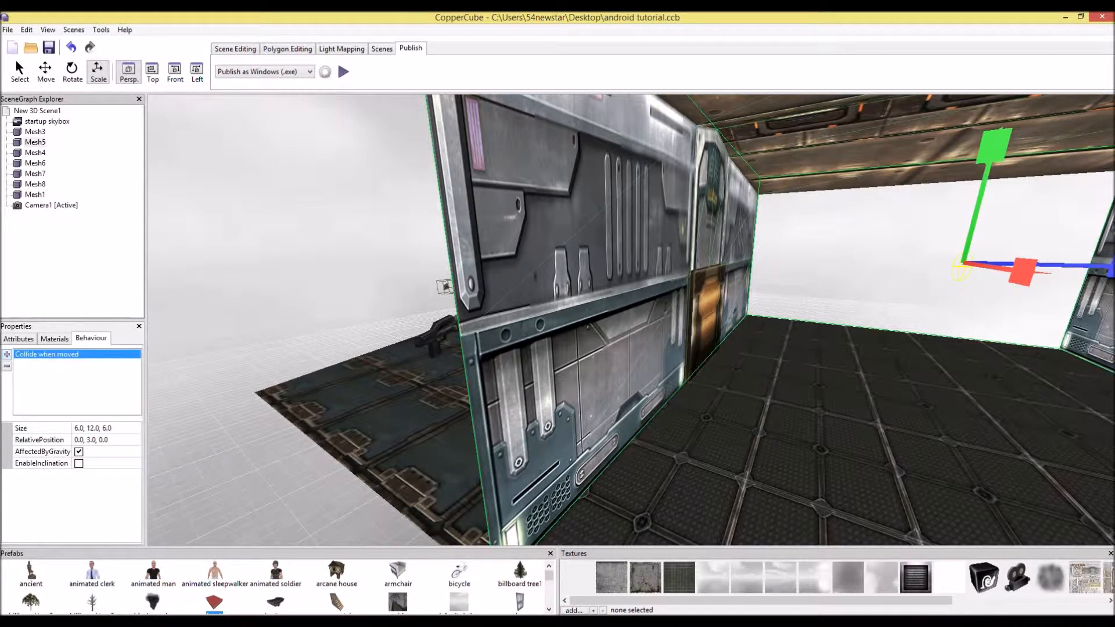
Test-run the scene and walk the camera forward, then close the test window
{"action": "left_click", "coordinate": [343, 71]}
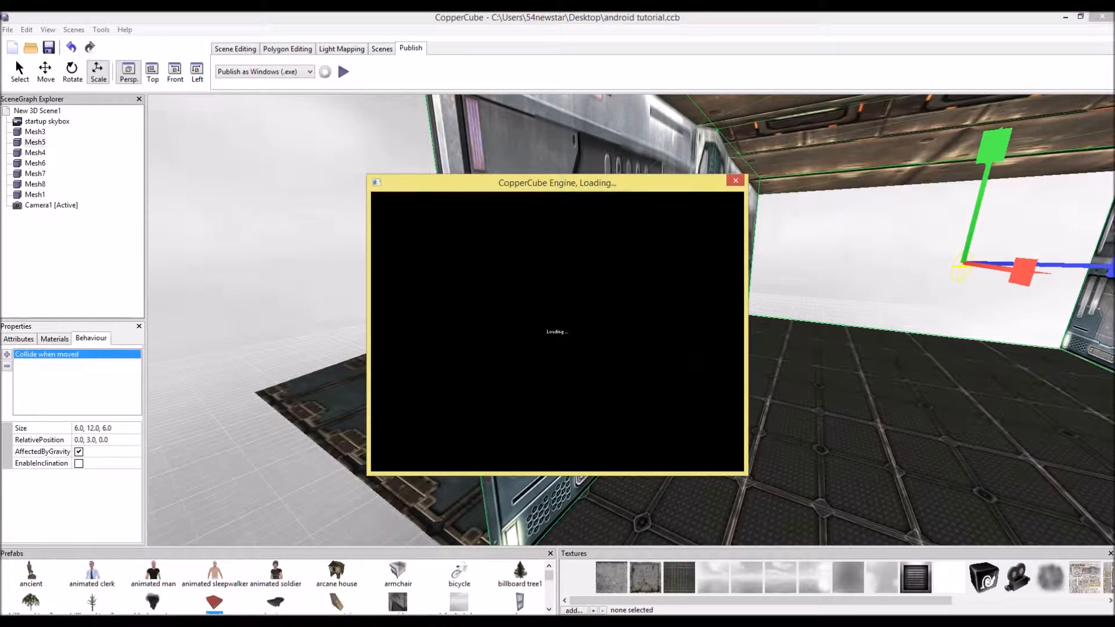
{"action": "key", "text": "Up"}
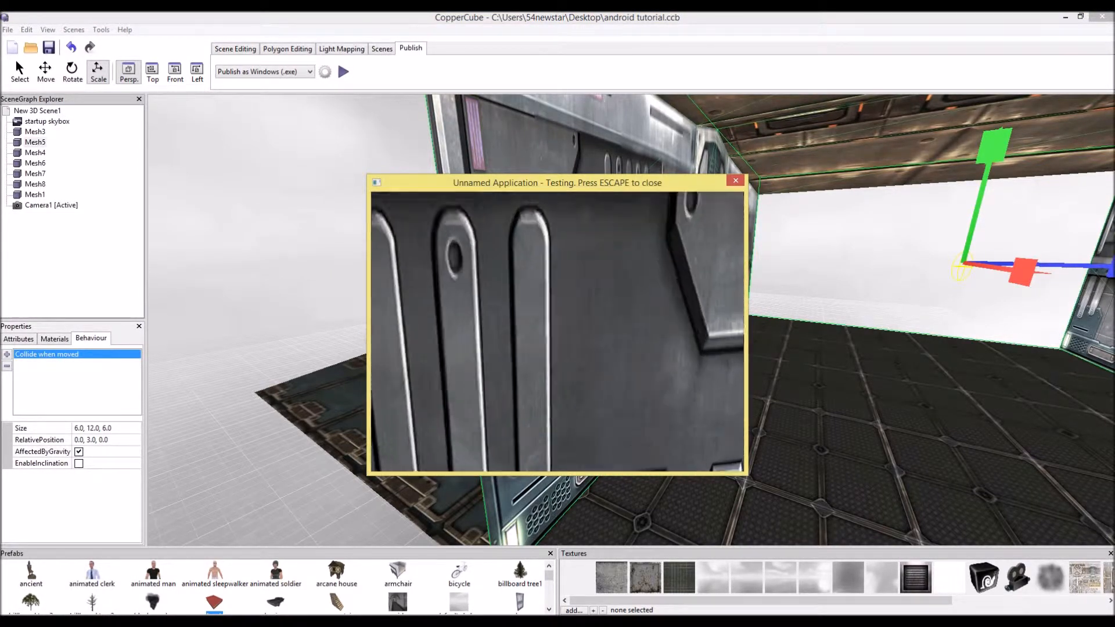
{"action": "key", "text": "Up"}
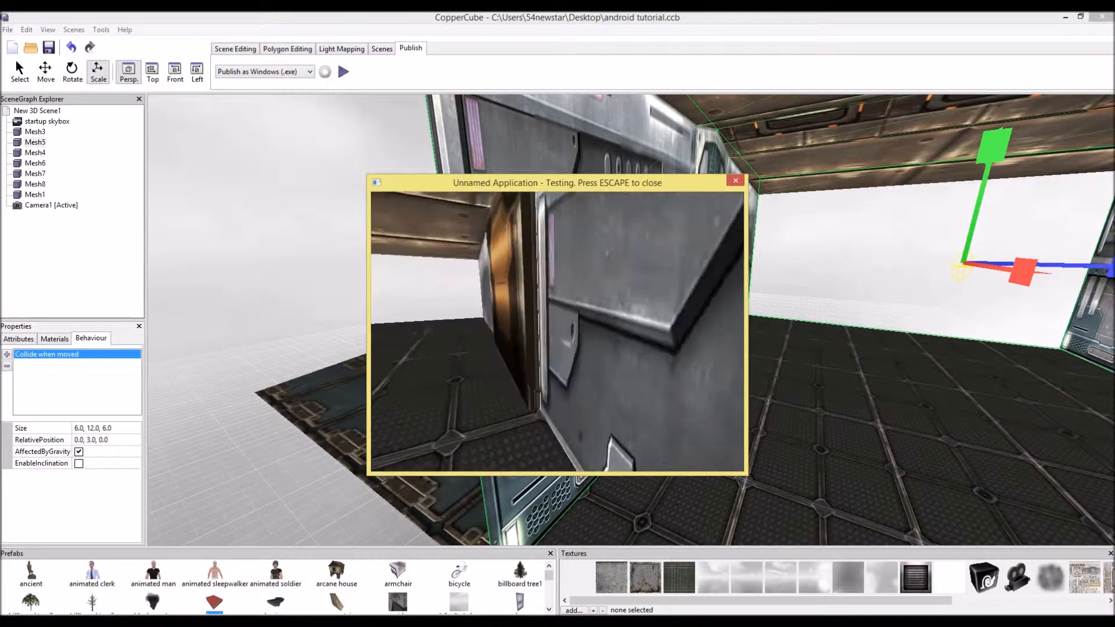
{"action": "key", "text": "Escape"}
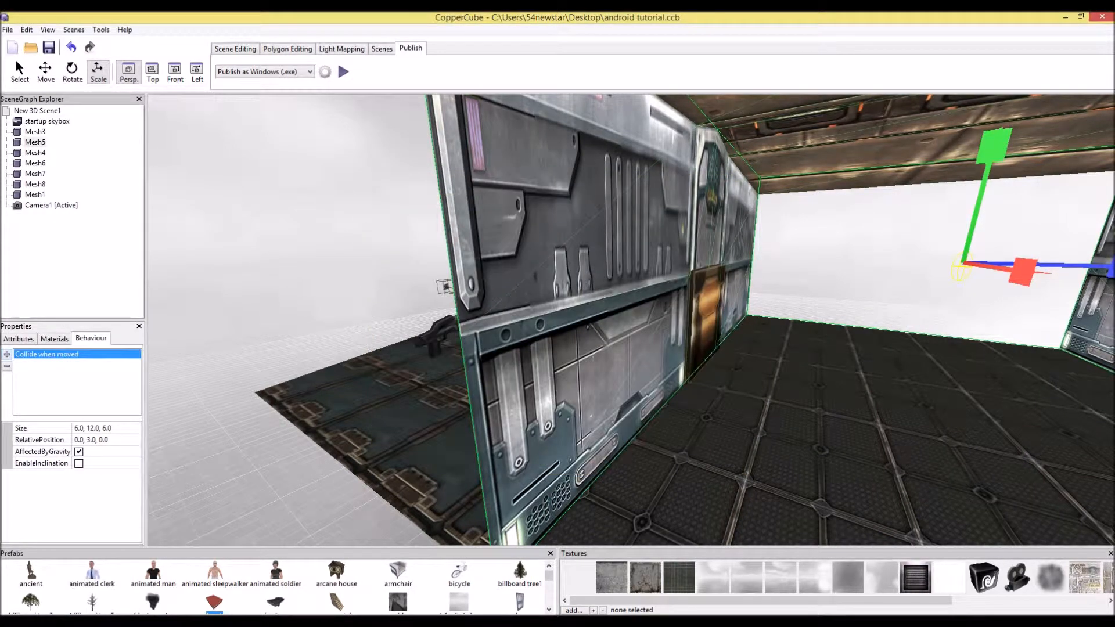
{"action": "key", "text": "Right"}
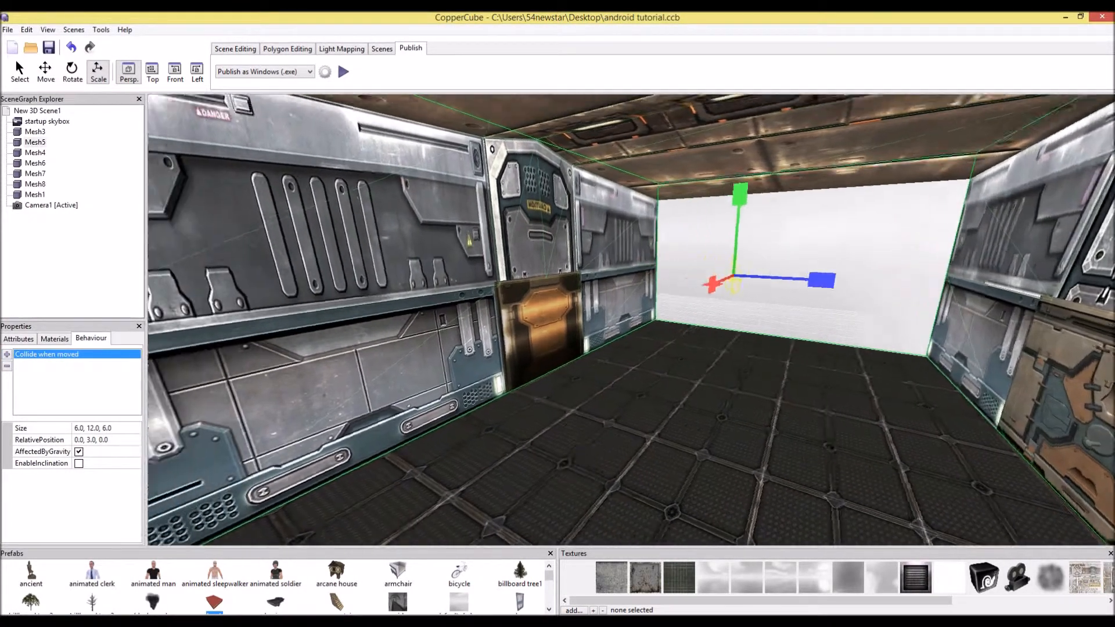
{"action": "key", "text": "Left"}
Create a plane 30 wide and 30 long with a repeat texture count of 1
{"action": "key", "text": "Left"}
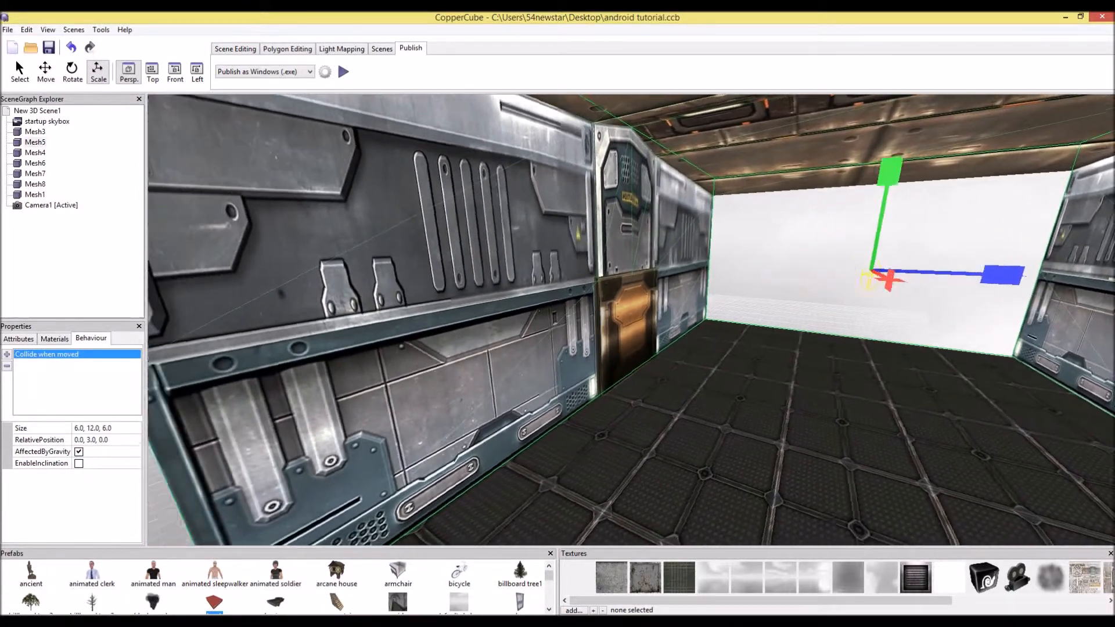
{"action": "key", "text": "Down"}
{"action": "key", "text": "Left"}
{"action": "key", "text": "Down"}
{"action": "key", "text": "Right"}
{"action": "key", "text": "Left"}
{"action": "key", "text": "Up"}
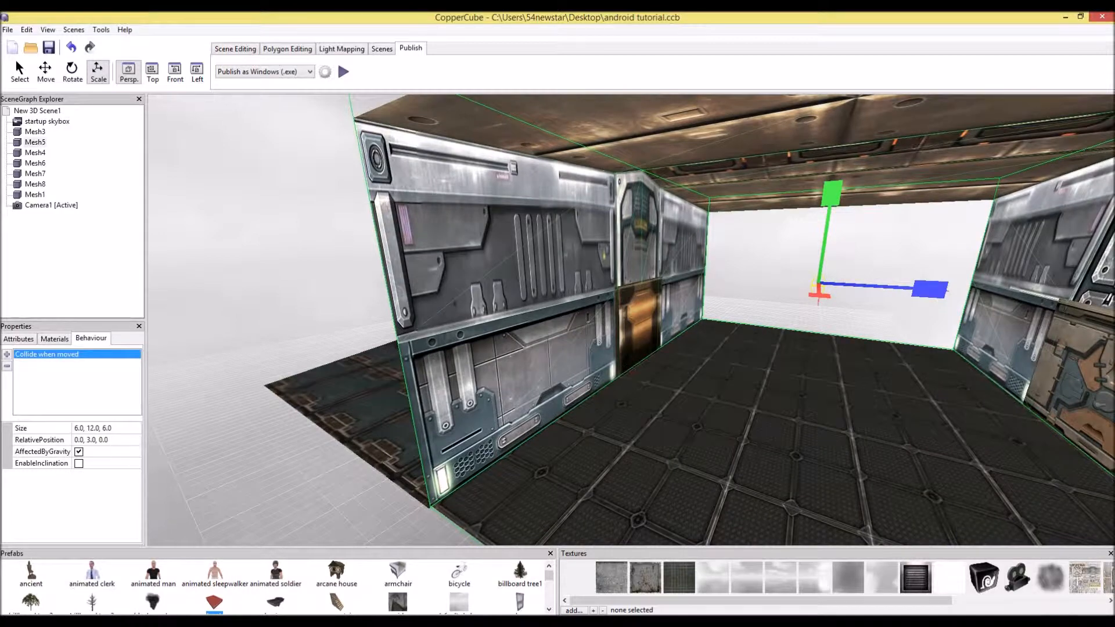
{"action": "left_click", "coordinate": [235, 49]}
{"action": "left_click", "coordinate": [277, 72]}
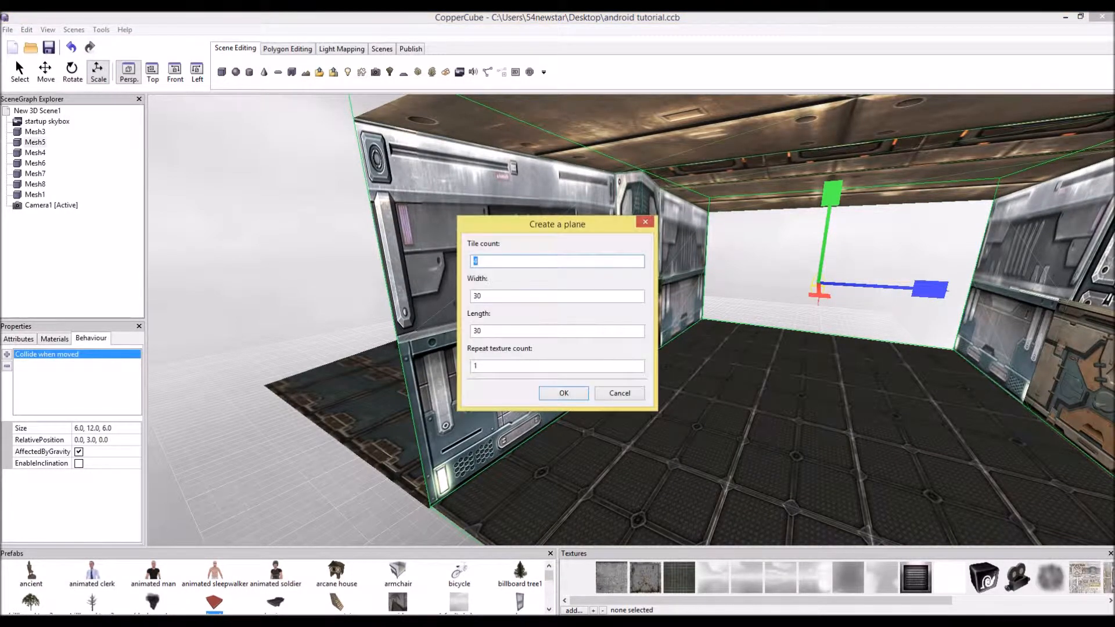
{"action": "left_click", "coordinate": [563, 393]}
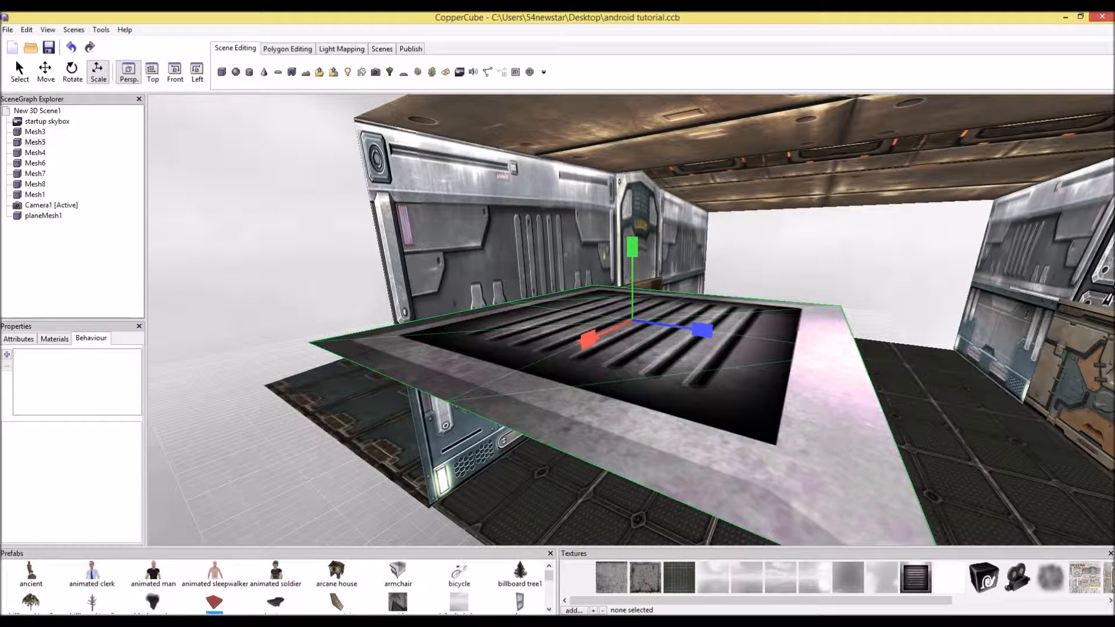
Try rotating the new plane 90 degrees about its Y axis, then undo it
{"action": "left_click", "coordinate": [87, 387]}
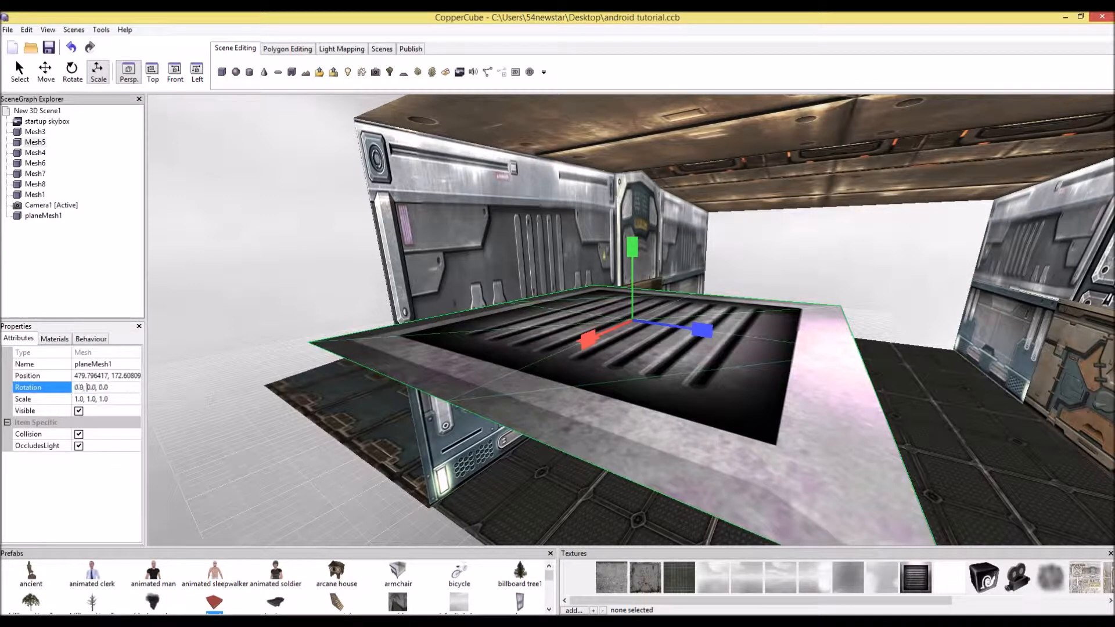
{"action": "type", "text": "9"}
{"action": "key", "text": "Return"}
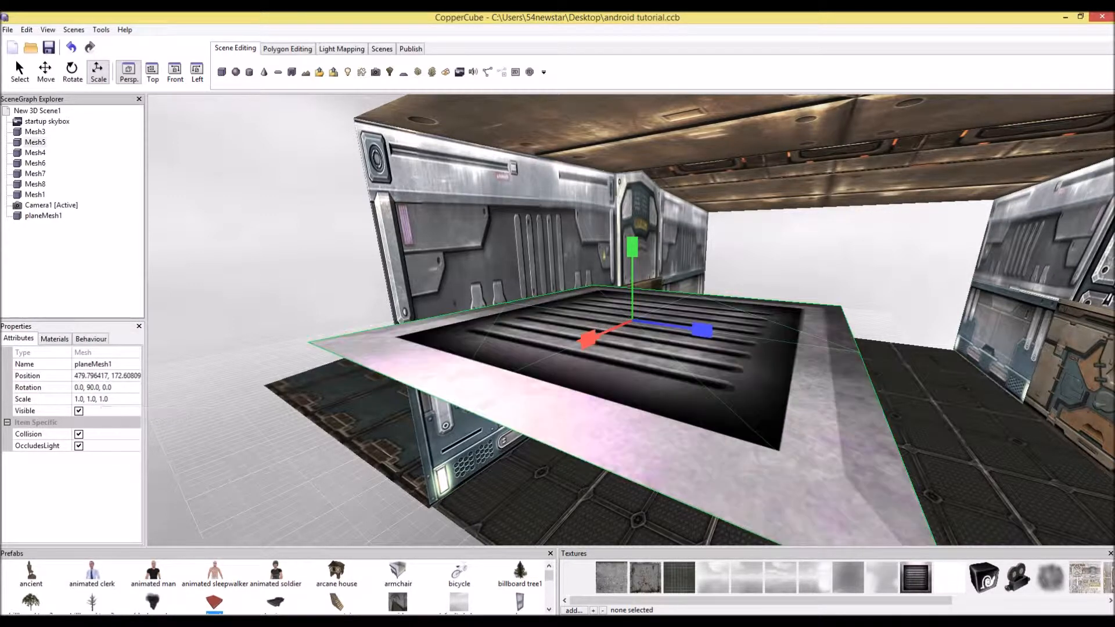
{"action": "key", "text": "ctrl+z"}
Set the plane's X rotation to 90 so it stands upright
{"action": "left_click", "coordinate": [81, 387]}
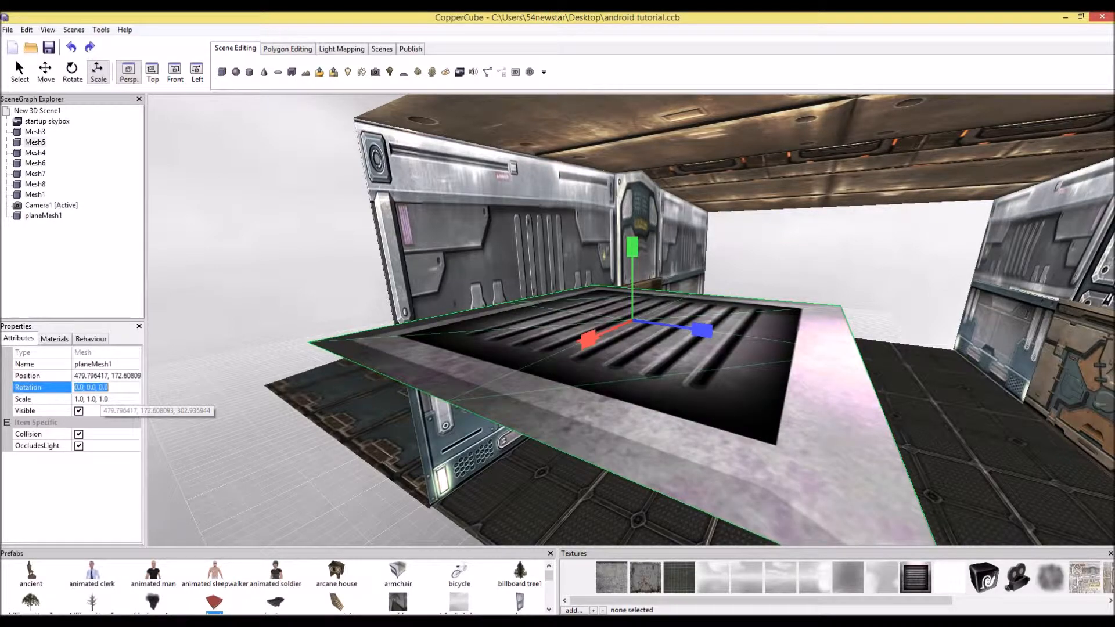
{"action": "left_click", "coordinate": [78, 387]}
{"action": "type", "text": "9"}
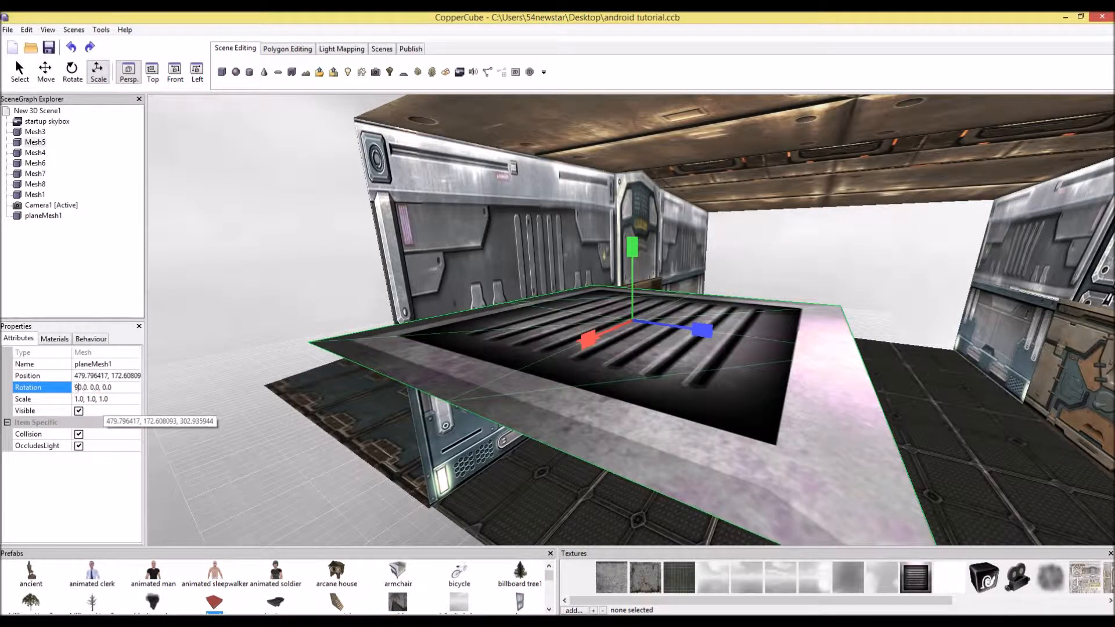
{"action": "key", "text": "Return"}
{"action": "middle_click_drag", "start_coordinate": [372, 299], "coordinate": [290, 273]}
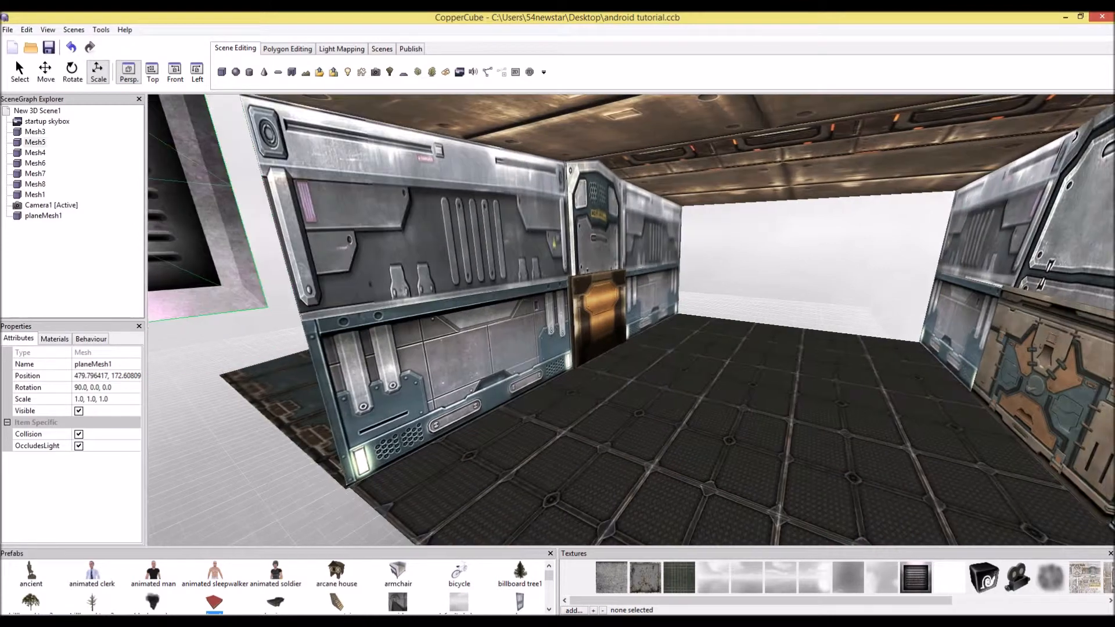
{"action": "scroll", "coordinate": [290, 273], "scroll_direction": "down", "scroll_amount": 3}
Try setting the plane's Z rotation to 90, then undo the change
{"action": "left_click", "coordinate": [103, 388]}
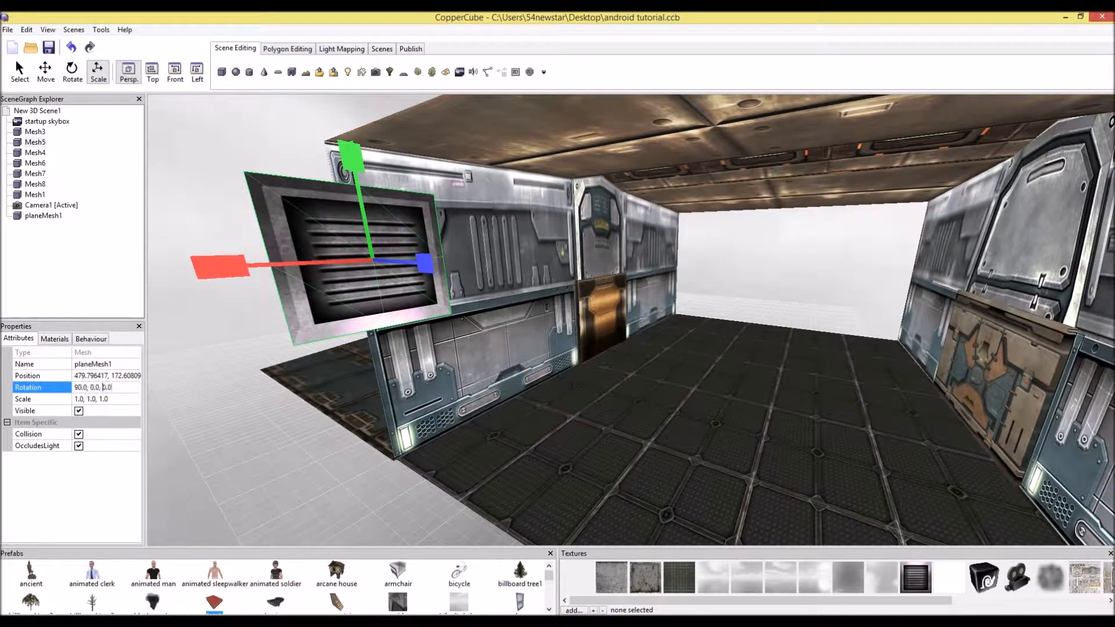
{"action": "key", "text": "Return"}
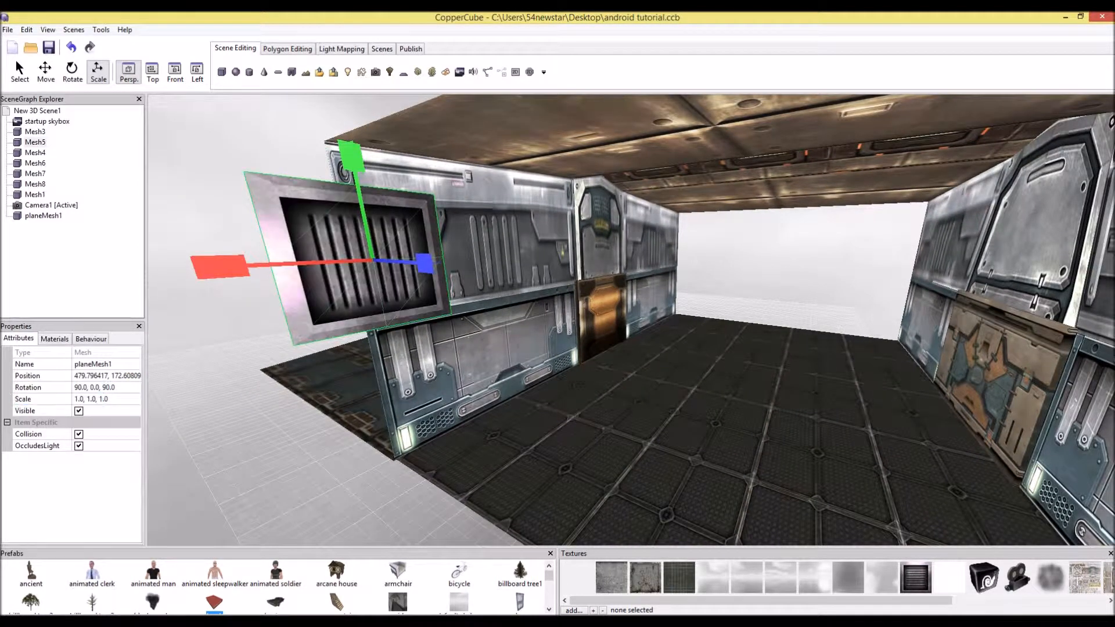
{"action": "mouse_move", "coordinate": [360, 302]}
{"action": "middle_mouse_down"}
{"action": "mouse_move", "coordinate": [557, 337]}
{"action": "mouse_move", "coordinate": [360, 302]}
{"action": "middle_mouse_up"}
{"action": "key", "text": "ctrl+z"}
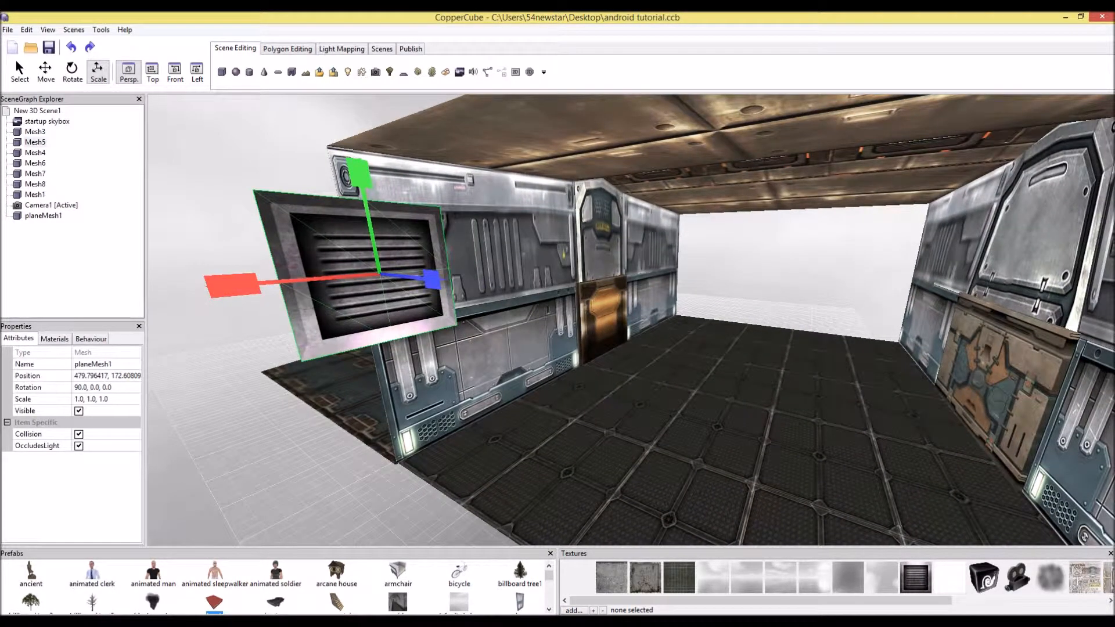
Try setting the plane's Y rotation to 180, then undo the change
{"action": "left_click", "coordinate": [94, 387]}
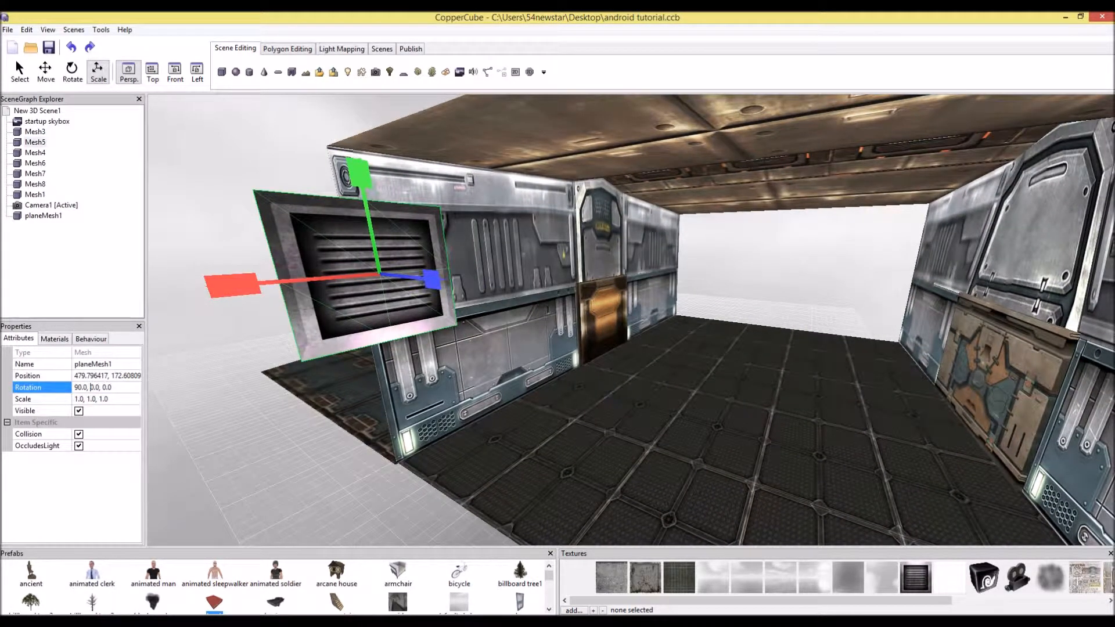
{"action": "type", "text": "180"}
{"action": "key", "text": "Return"}
{"action": "key", "text": "ctrl+z"}
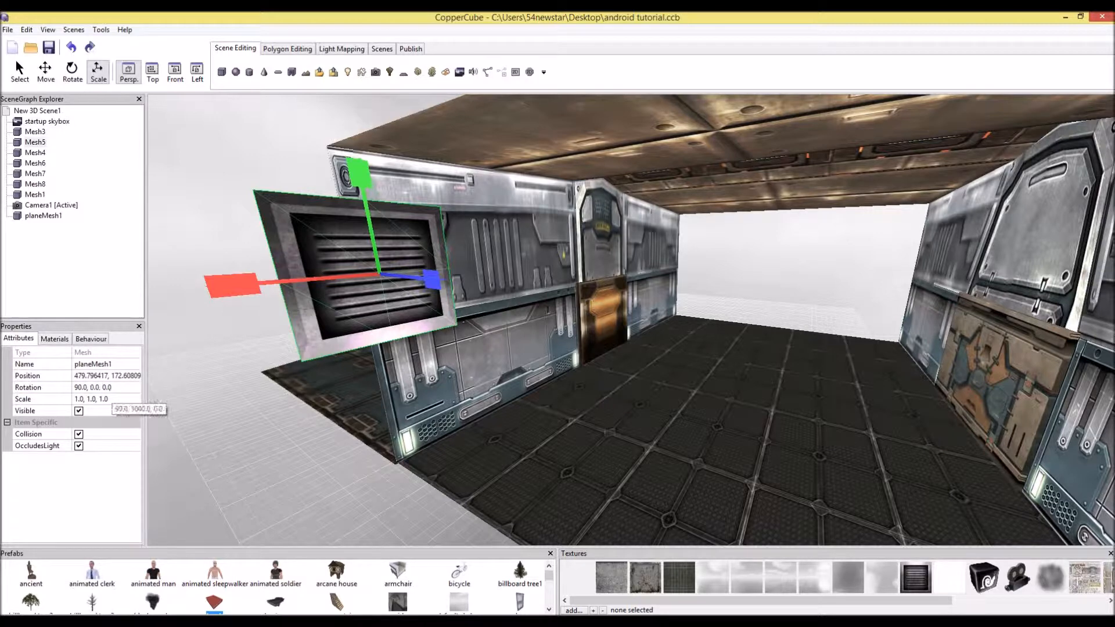
Set the plane's rotation to 90, 180, 0
{"action": "left_click", "coordinate": [91, 388]}
{"action": "type", "text": "180"}
{"action": "key", "text": "Return"}
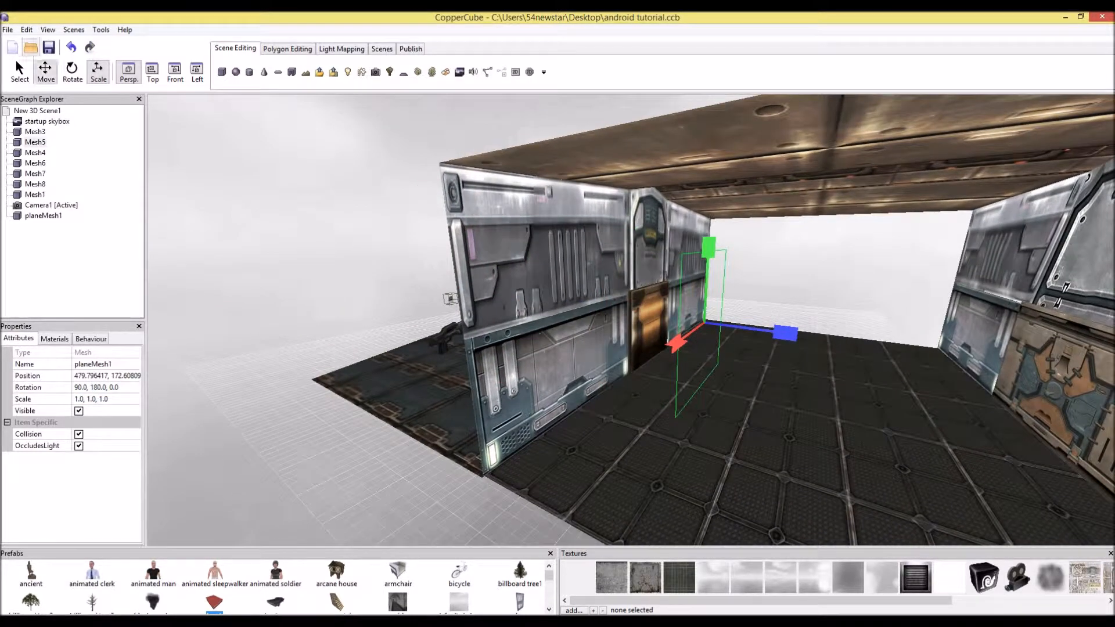
Move the vent plane toward the room's side wall and open its material type options
{"action": "left_click", "coordinate": [46, 71]}
{"action": "left_click_drag", "start_coordinate": [780, 332], "coordinate": [482, 294]}
{"action": "left_click", "coordinate": [54, 338]}
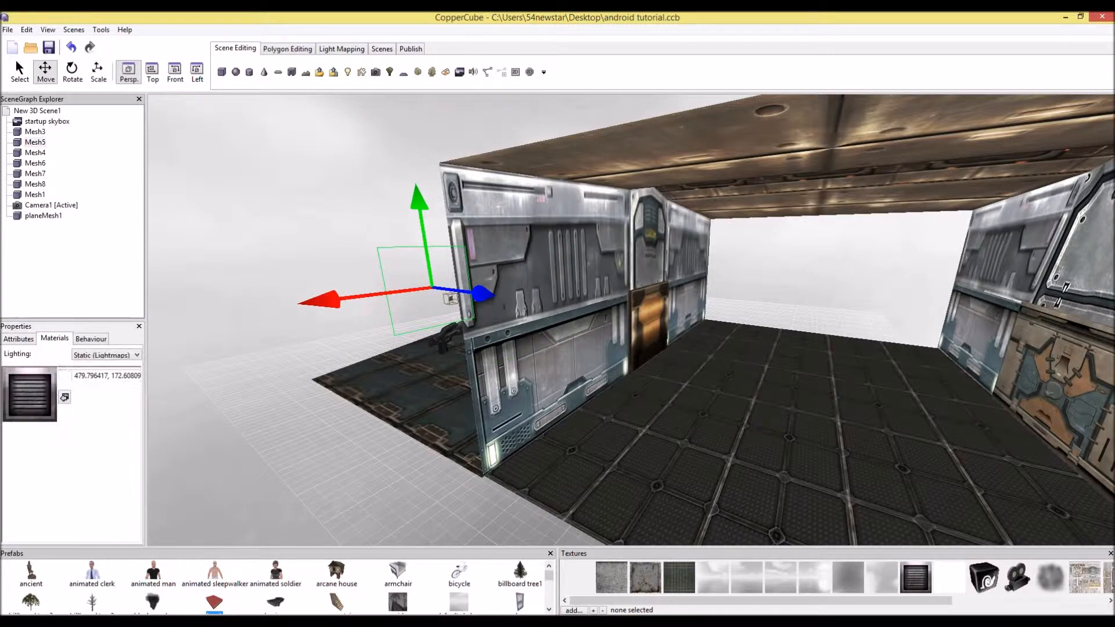
{"action": "left_click", "coordinate": [100, 374]}
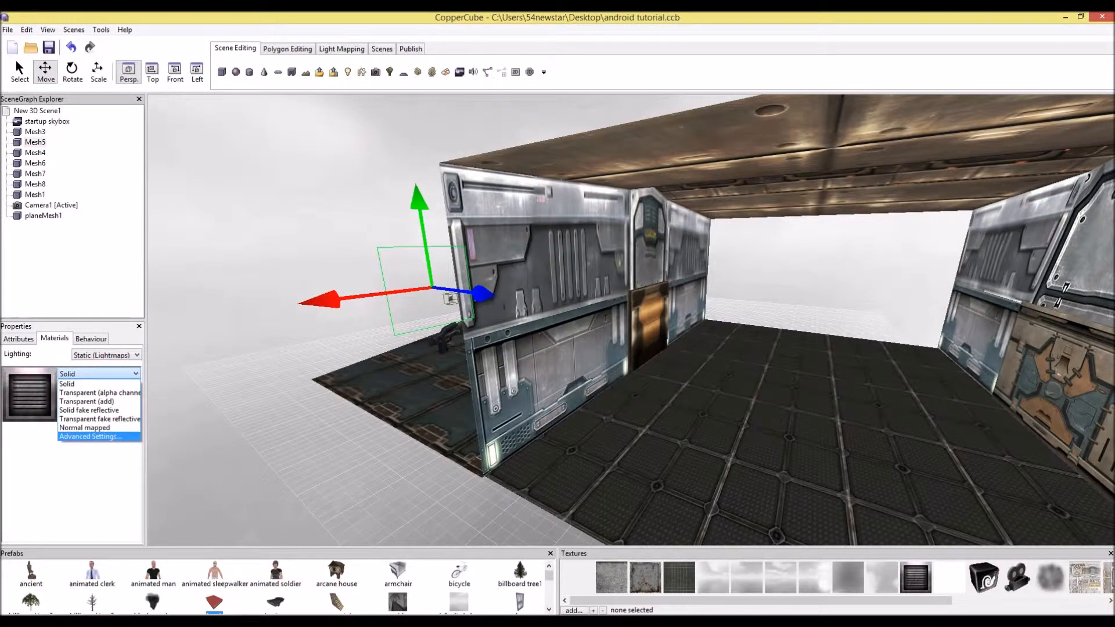
{"action": "left_click", "coordinate": [90, 436]}
{"action": "key", "text": "Return"}
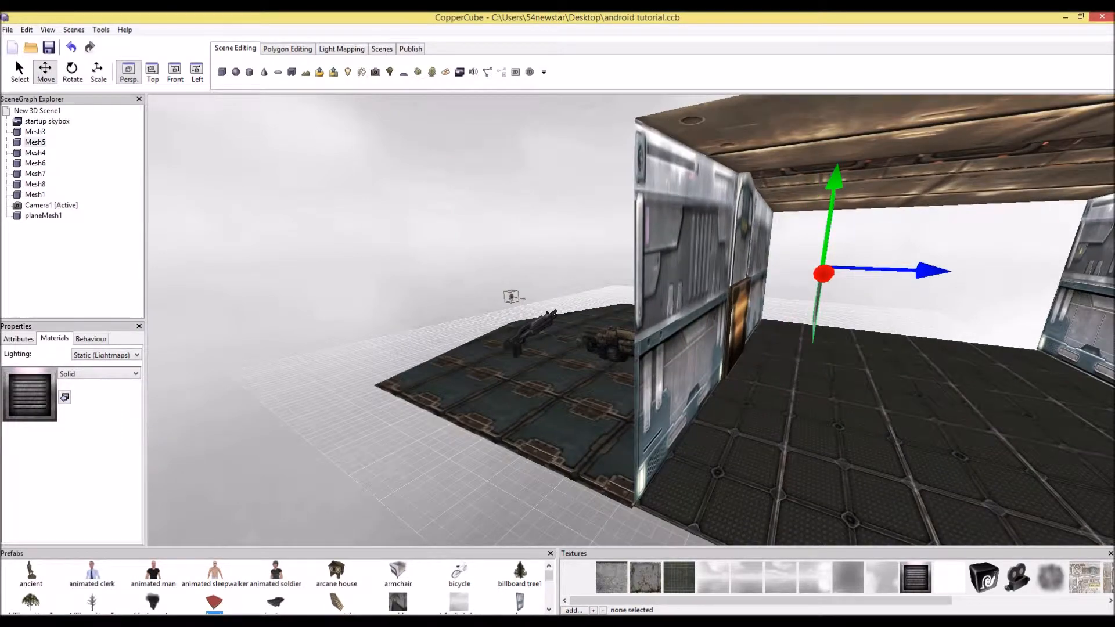
Position the vent plane against the room's outer wall
{"action": "left_click_drag", "start_coordinate": [929, 271], "coordinate": [659, 261]}
{"action": "middle_click_drag", "start_coordinate": [659, 261], "coordinate": [813, 400]}
{"action": "scroll", "coordinate": [631, 320], "scroll_direction": "down", "scroll_amount": 2}
{"action": "left_click_drag", "start_coordinate": [919, 502], "coordinate": [927, 218]}
{"action": "scroll", "coordinate": [864, 485], "scroll_direction": "up", "scroll_amount": 2}
{"action": "middle_click_drag", "start_coordinate": [928, 218], "coordinate": [604, 215]}
{"action": "left_click_drag", "start_coordinate": [582, 246], "coordinate": [592, 499]}
{"action": "middle_click_drag", "start_coordinate": [592, 500], "coordinate": [395, 444]}
{"action": "scroll", "coordinate": [395, 445], "scroll_direction": "down", "scroll_amount": 2}
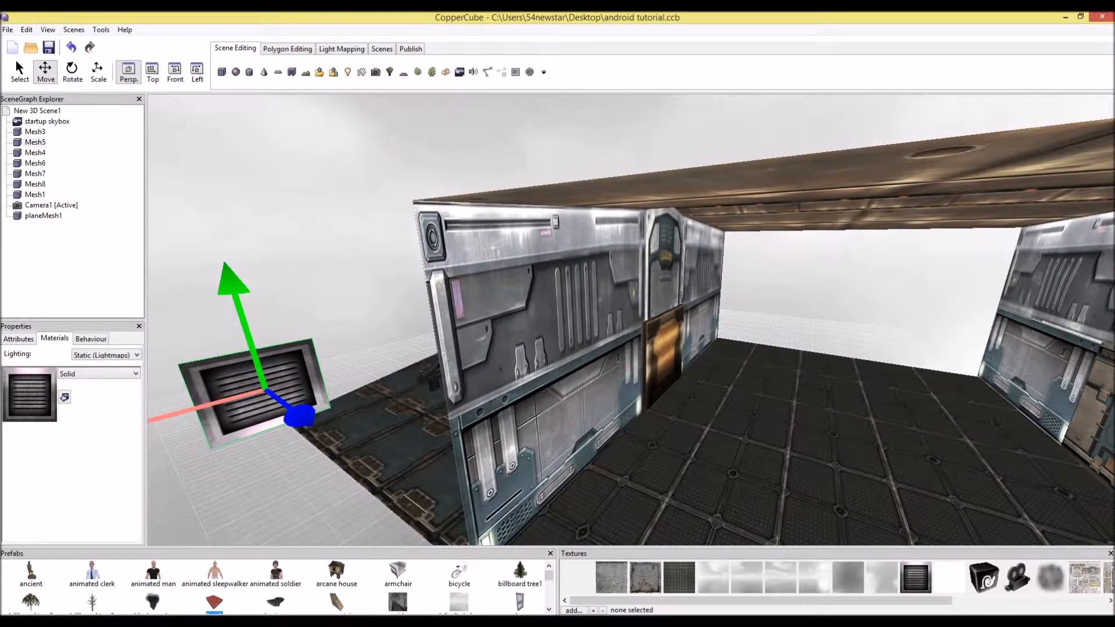
{"action": "left_click_drag", "start_coordinate": [194, 410], "coordinate": [508, 325]}
{"action": "scroll", "coordinate": [508, 325], "scroll_direction": "up", "scroll_amount": 3}
{"action": "middle_click_drag", "start_coordinate": [508, 325], "coordinate": [755, 315]}
{"action": "left_click_drag", "start_coordinate": [871, 300], "coordinate": [850, 300]}
{"action": "key", "text": "Left"}
{"action": "key", "text": "Up"}
{"action": "left_click_drag", "start_coordinate": [631, 319], "coordinate": [813, 320]}
{"action": "key", "text": "Left"}
{"action": "key", "text": "Down"}
{"action": "key", "text": "Up"}
{"action": "mouse_move", "coordinate": [631, 319]}
{"action": "left_mouse_down"}
{"action": "mouse_move", "coordinate": [813, 296]}
{"action": "mouse_move", "coordinate": [644, 321]}
{"action": "left_mouse_up"}
{"action": "key", "text": "Down"}
{"action": "key", "text": "Down"}
Scale and reposition the vent plane into a tall panel beside the door on the outer wall
{"action": "left_click", "coordinate": [98, 72]}
{"action": "left_click_drag", "start_coordinate": [695, 269], "coordinate": [840, 270]}
{"action": "left_click", "coordinate": [46, 72]}
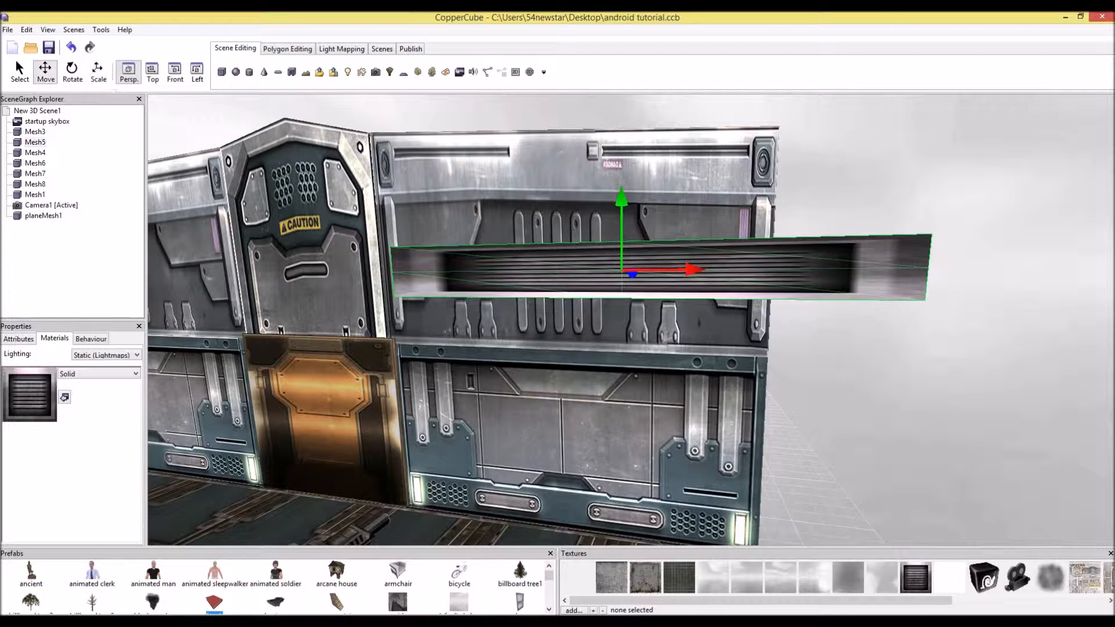
{"action": "left_click_drag", "start_coordinate": [691, 269], "coordinate": [556, 270]}
{"action": "left_click", "coordinate": [98, 72]}
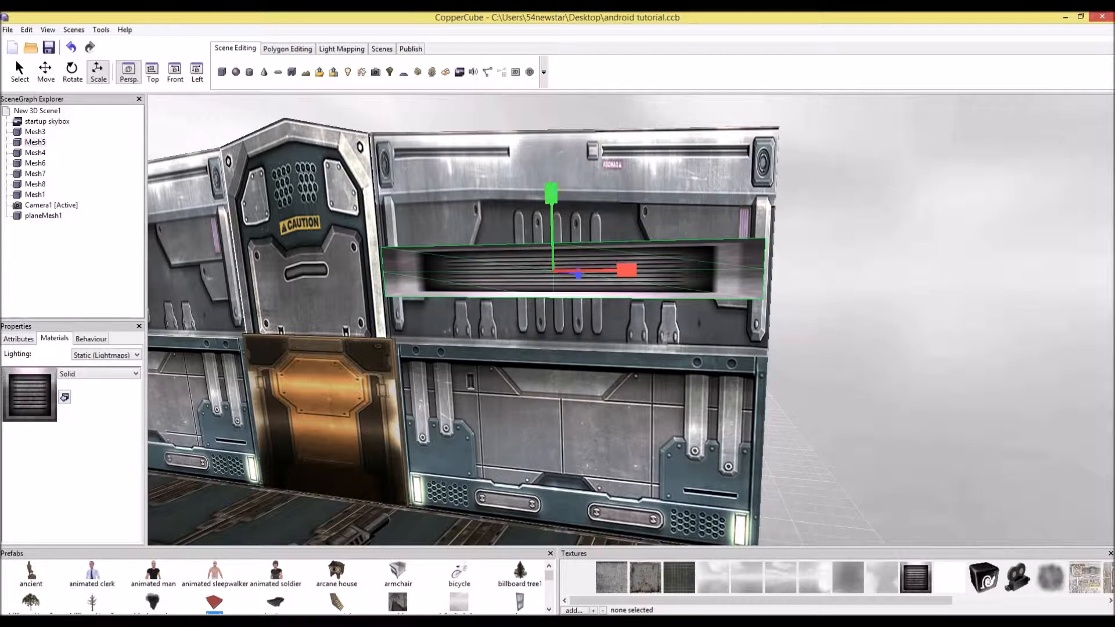
{"action": "middle_click_drag", "start_coordinate": [581, 256], "coordinate": [329, 311]}
{"action": "left_click_drag", "start_coordinate": [398, 320], "coordinate": [494, 311]}
{"action": "scroll", "coordinate": [494, 311], "scroll_direction": "down", "scroll_amount": 2}
{"action": "middle_click_drag", "start_coordinate": [494, 311], "coordinate": [647, 251]}
{"action": "scroll", "coordinate": [648, 252], "scroll_direction": "down", "scroll_amount": 2}
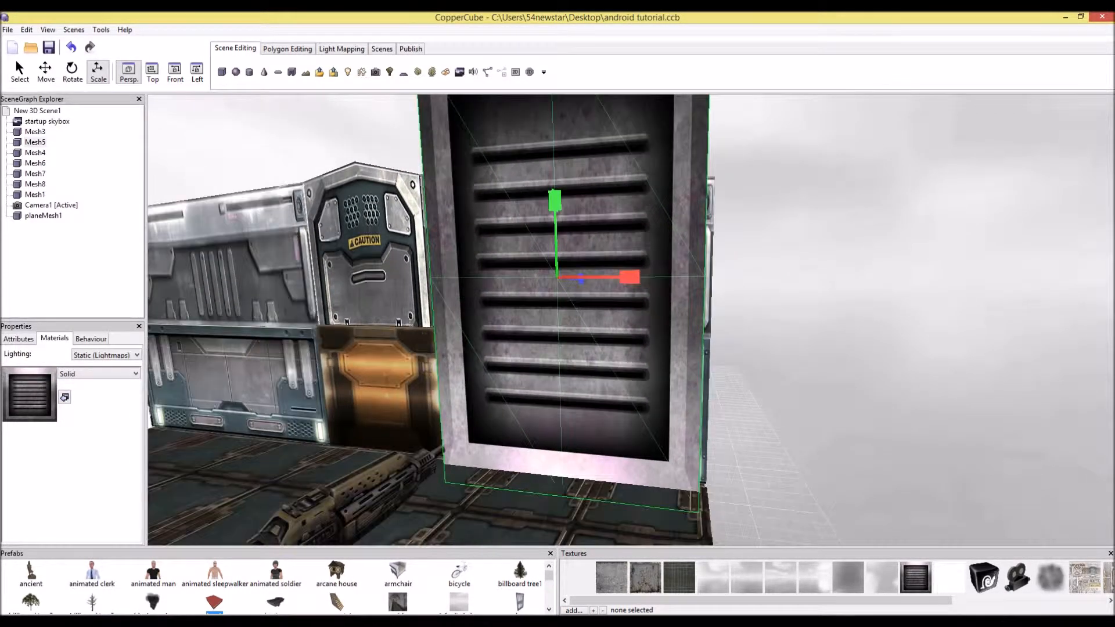
{"action": "scroll", "coordinate": [648, 251], "scroll_direction": "down", "scroll_amount": 1}
Move the vent panel down to the floor next to the door
{"action": "left_click", "coordinate": [46, 70]}
{"action": "left_click_drag", "start_coordinate": [565, 232], "coordinate": [568, 349]}
{"action": "middle_click_drag", "start_coordinate": [575, 350], "coordinate": [698, 368]}
Duplicate the vent panel and move the copy to the other side of the door
{"action": "key", "text": "ctrl+c"}
{"action": "key", "text": "ctrl+v"}
{"action": "left_click_drag", "start_coordinate": [761, 420], "coordinate": [448, 399]}
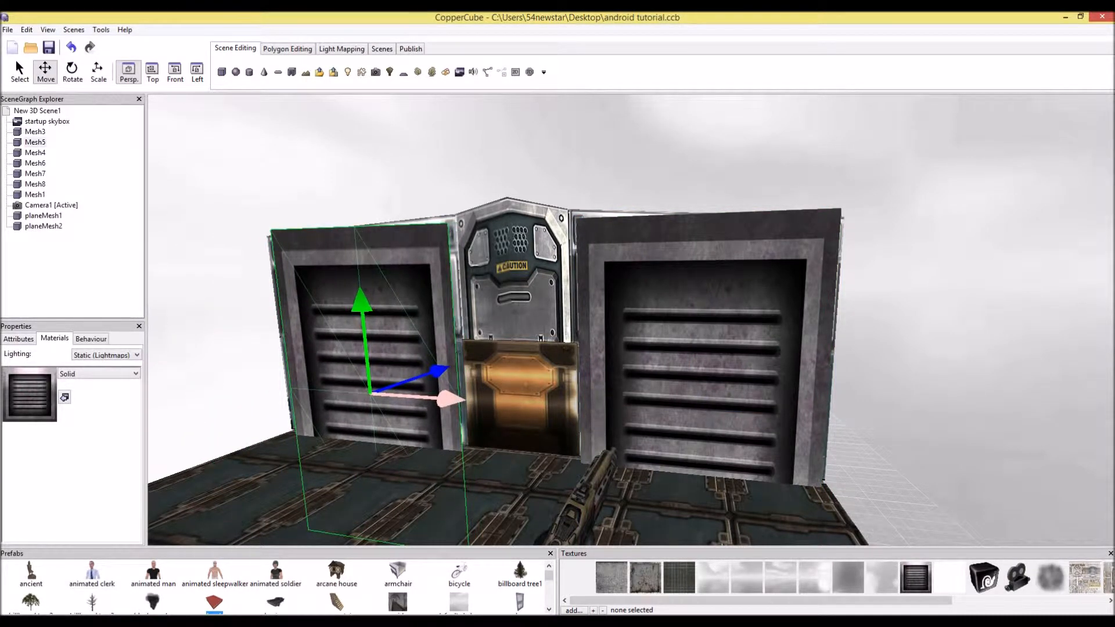
Test-run the scene, then close the test window
{"action": "left_click", "coordinate": [410, 49]}
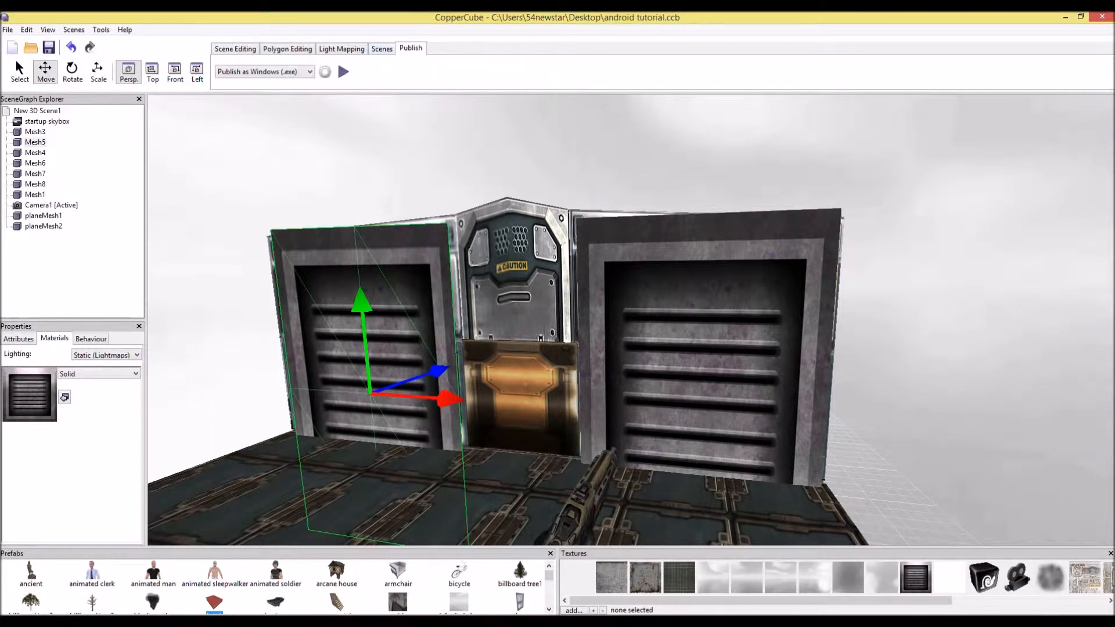
{"action": "left_click", "coordinate": [343, 72]}
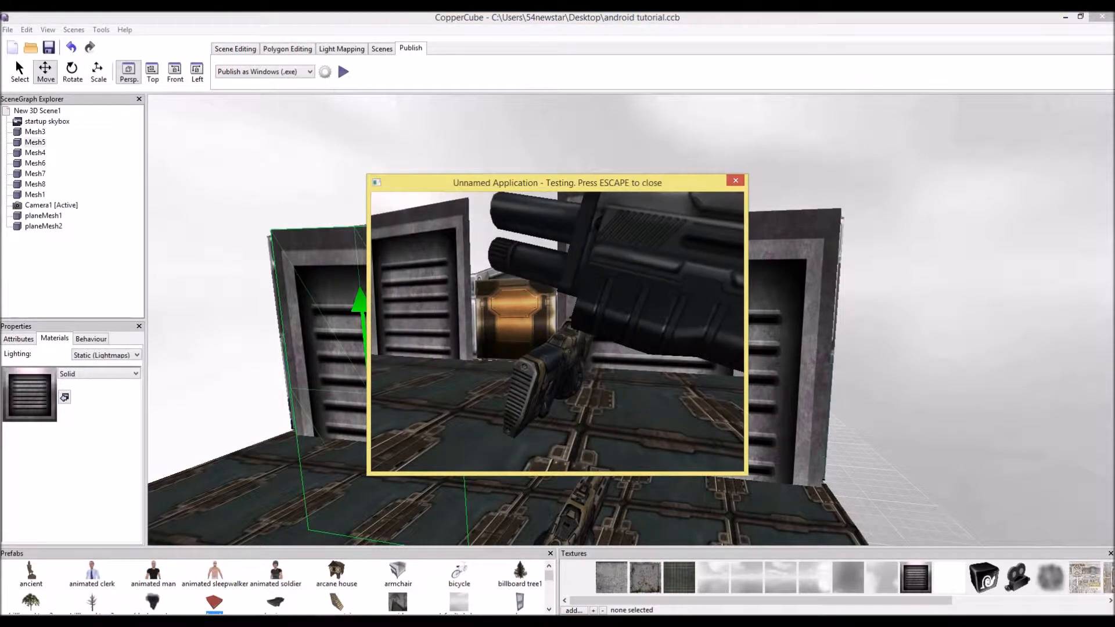
{"action": "key", "text": "Escape"}
{"action": "key", "text": "Escape"}
Select the room mesh and remove its Collide when moved behaviour
{"action": "middle_click_drag", "start_coordinate": [697, 290], "coordinate": [325, 430]}
{"action": "left_click", "coordinate": [348, 447]}
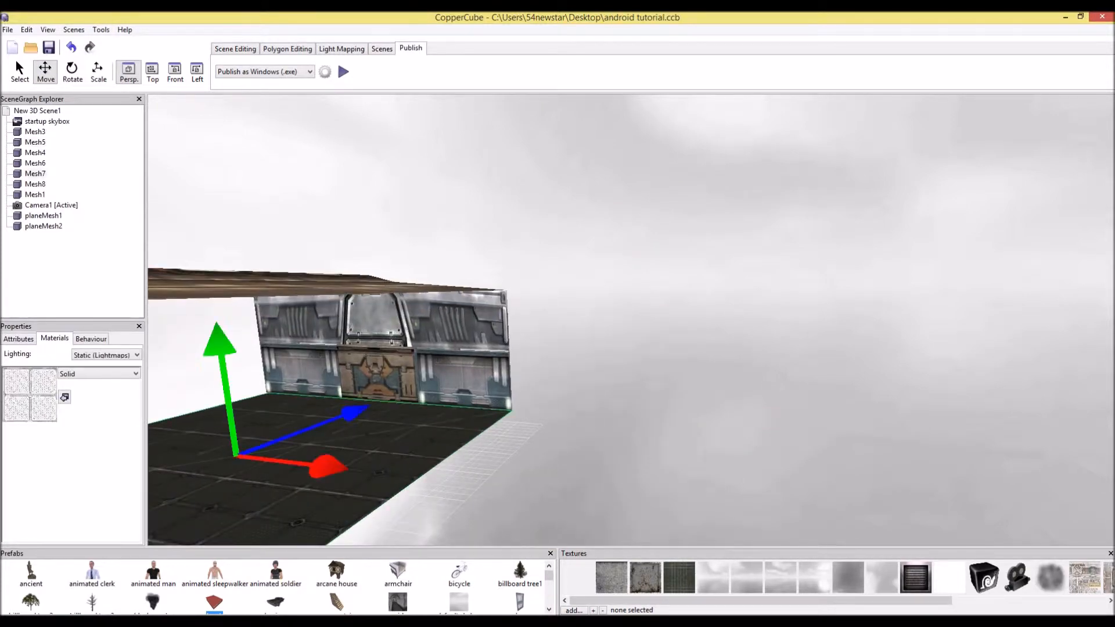
{"action": "left_click_drag", "start_coordinate": [581, 325], "coordinate": [687, 299]}
{"action": "left_click", "coordinate": [726, 360]}
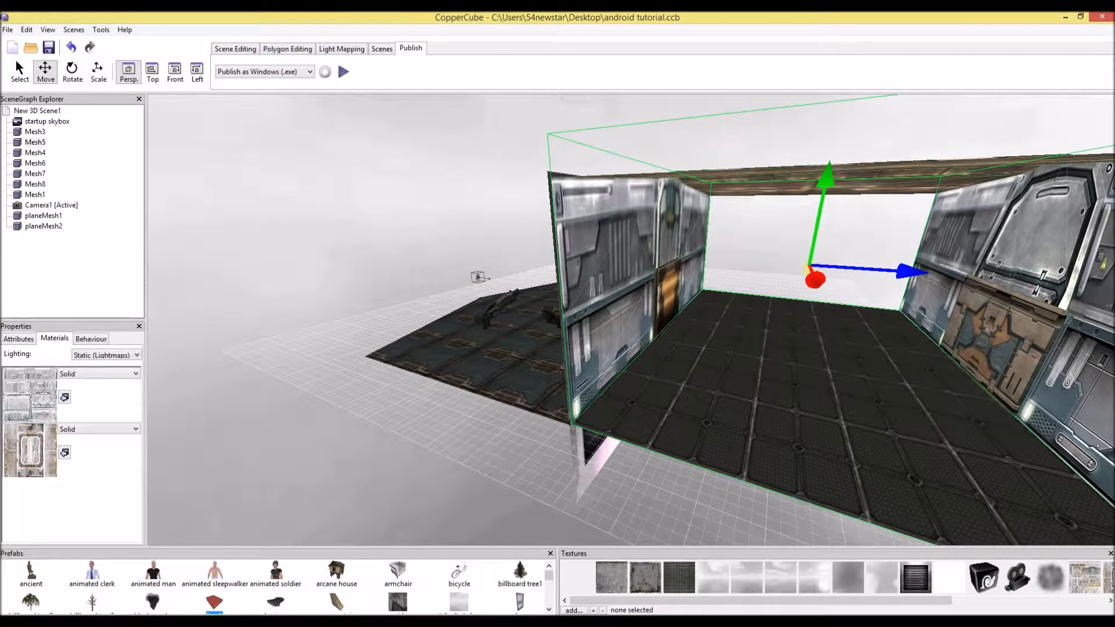
{"action": "left_click", "coordinate": [91, 339]}
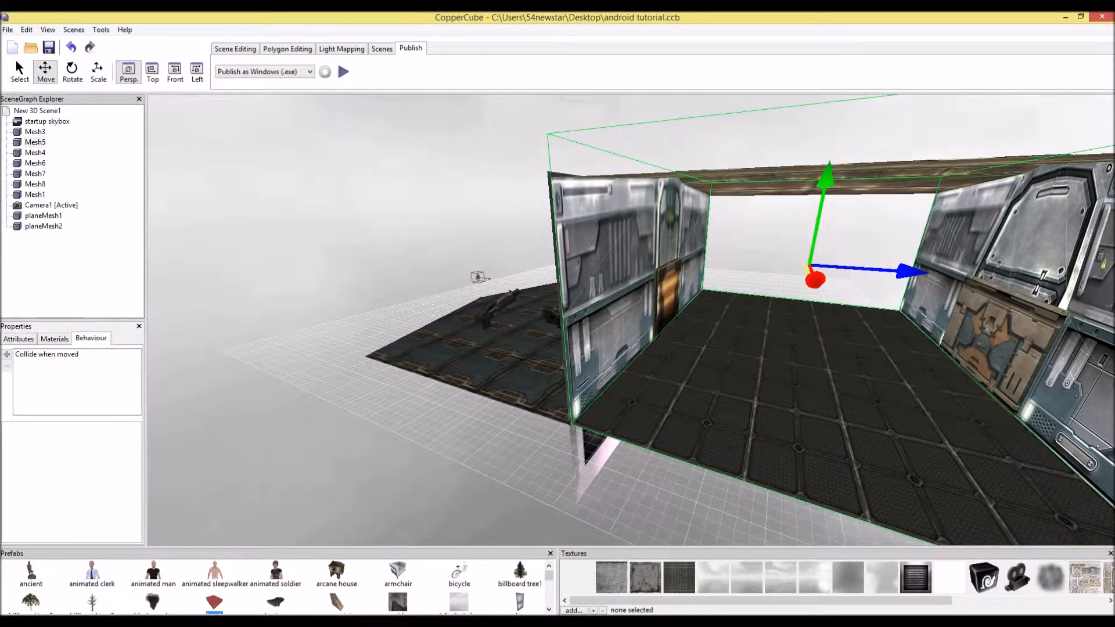
{"action": "left_click", "coordinate": [46, 354]}
{"action": "left_click", "coordinate": [7, 367]}
Test-run the scene, walk the camera forward and back, then close the test
{"action": "left_click", "coordinate": [343, 71]}
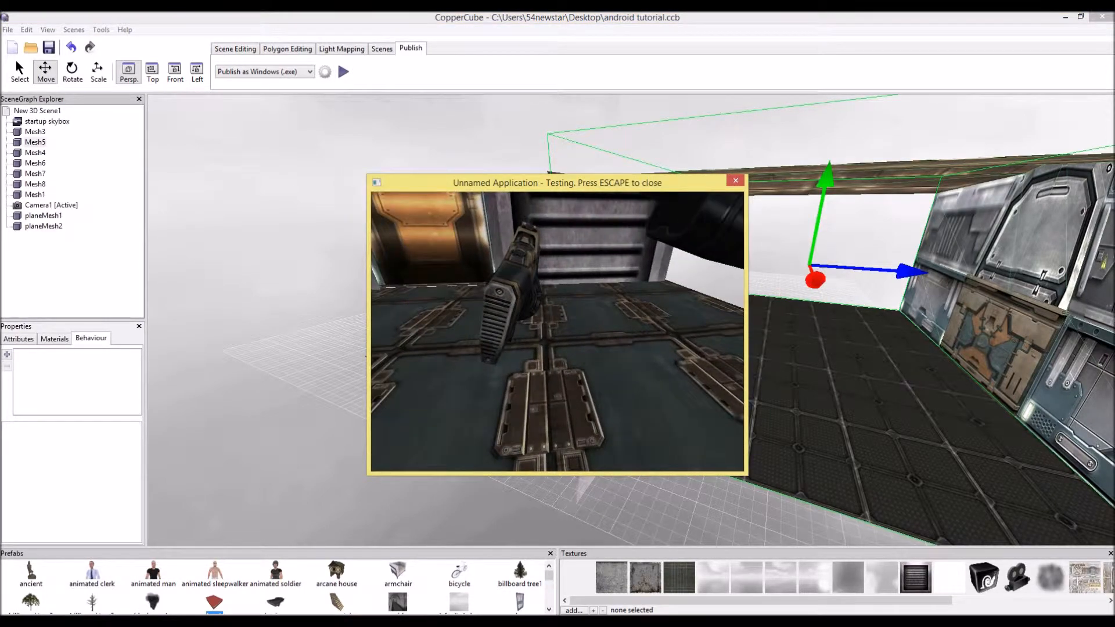
{"action": "key", "text": "w"}
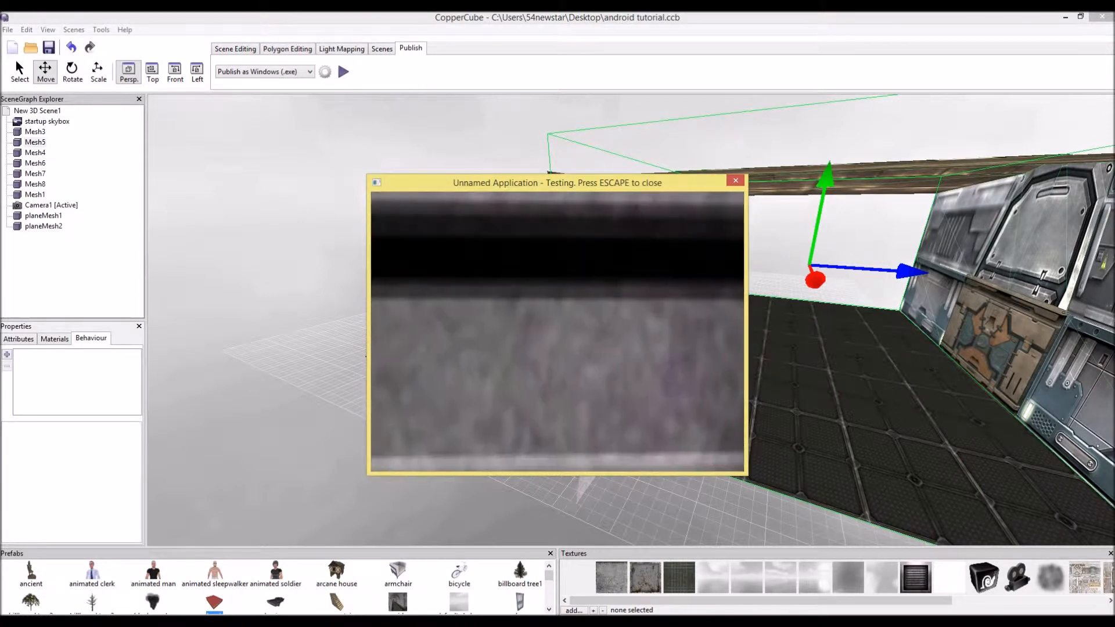
{"action": "key", "text": "w"}
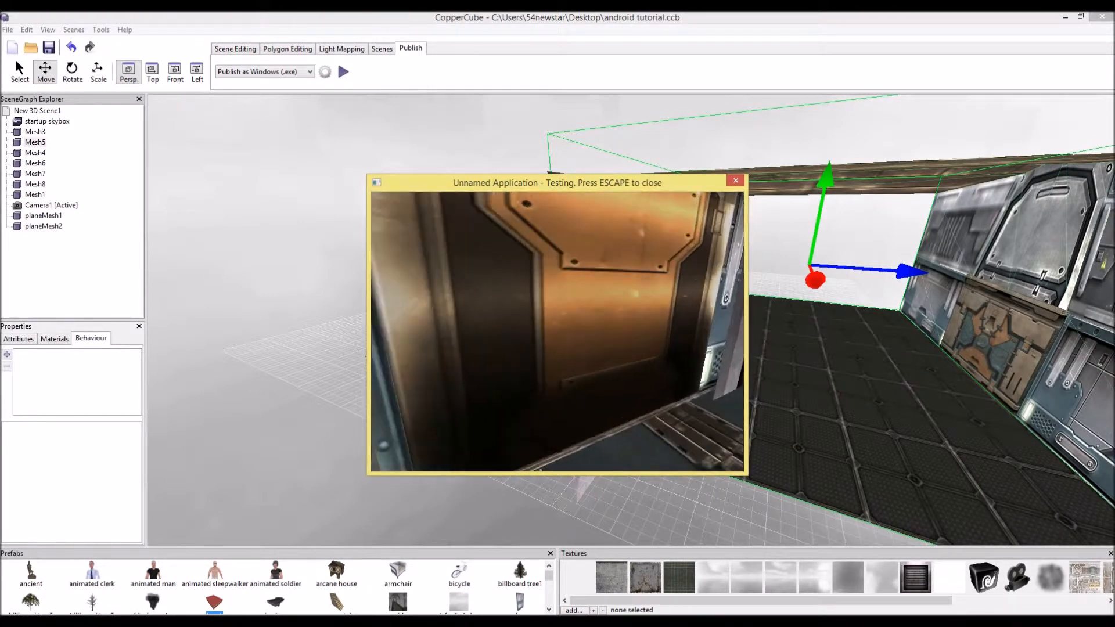
{"action": "key", "text": "w"}
{"action": "key", "text": "s"}
{"action": "key", "text": "Escape"}
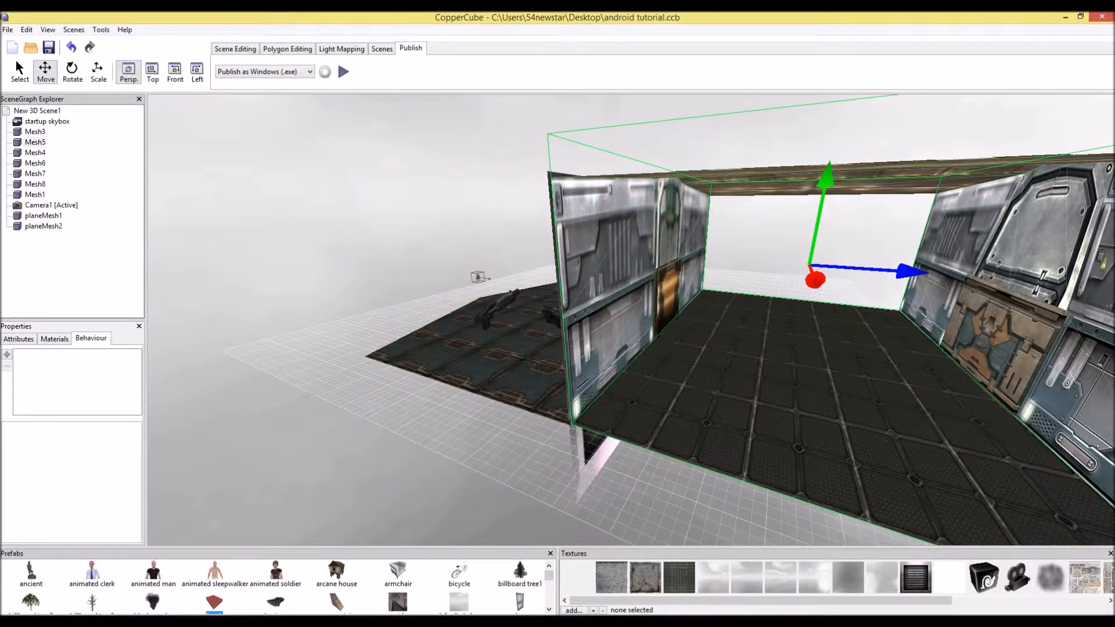
Select the first vent panel and turn off its visibility
{"action": "key", "text": "Left"}
{"action": "key", "text": "Up"}
{"action": "left_click_drag", "start_coordinate": [752, 213], "coordinate": [324, 243]}
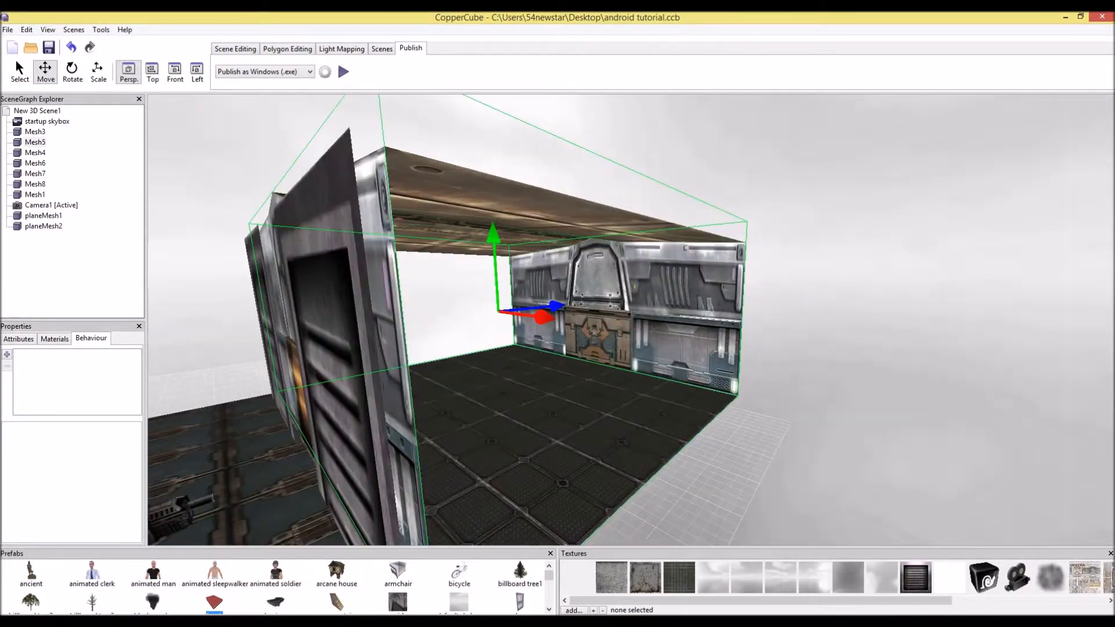
{"action": "key", "text": "Left"}
{"action": "left_click", "coordinate": [581, 360]}
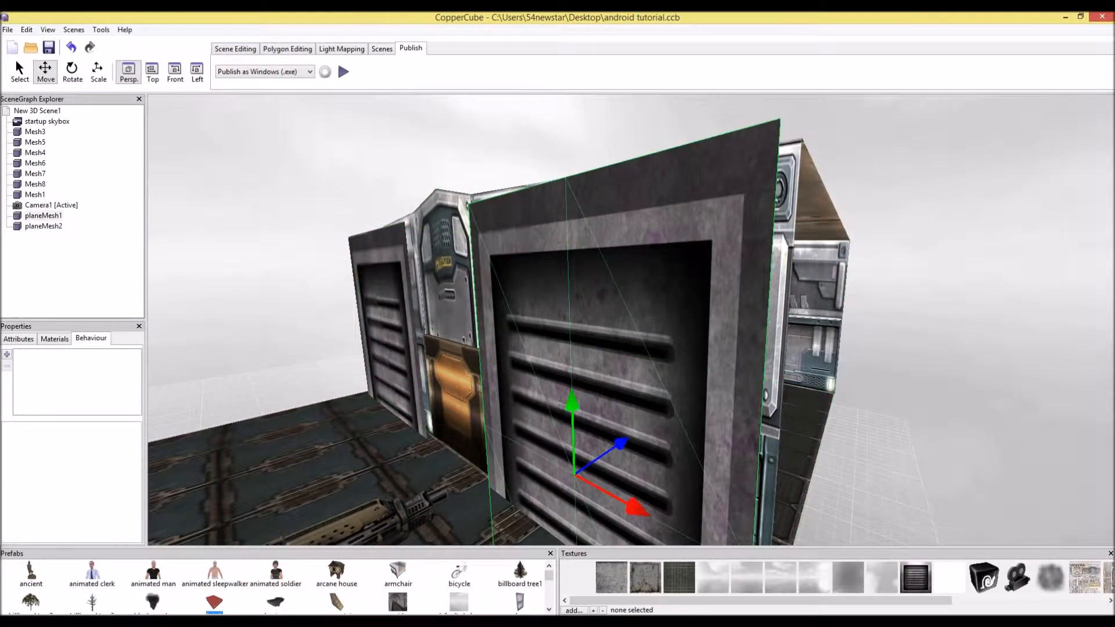
{"action": "left_click", "coordinate": [19, 339]}
{"action": "left_click", "coordinate": [79, 411]}
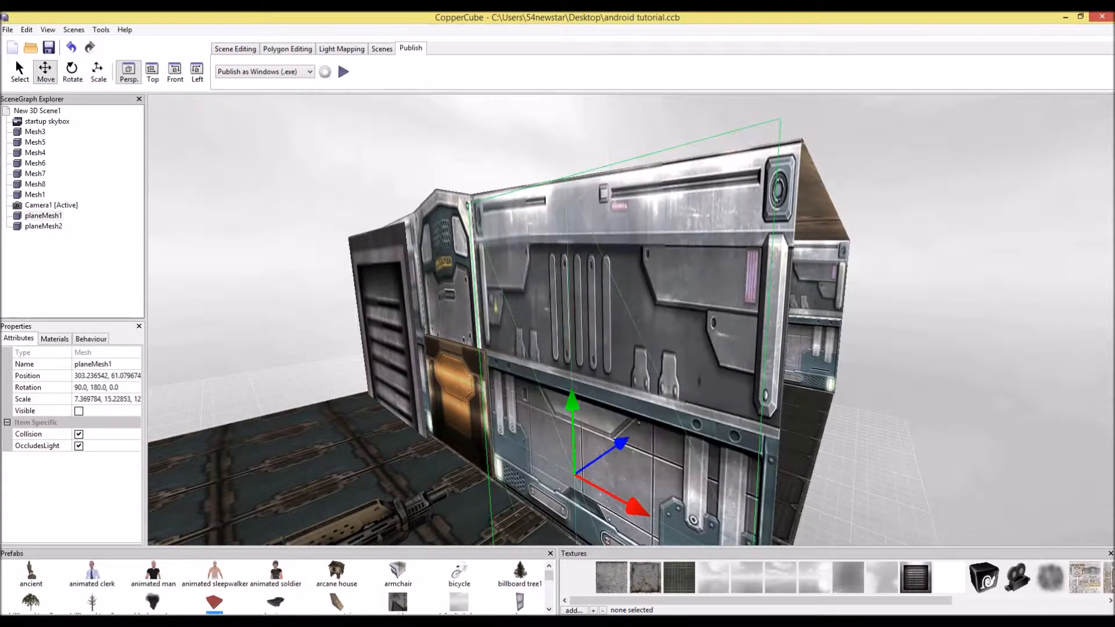
Select the second vent panel and turn off its visibility too
{"action": "key", "text": "Left"}
{"action": "left_click", "coordinate": [451, 325]}
{"action": "left_click", "coordinate": [79, 412]}
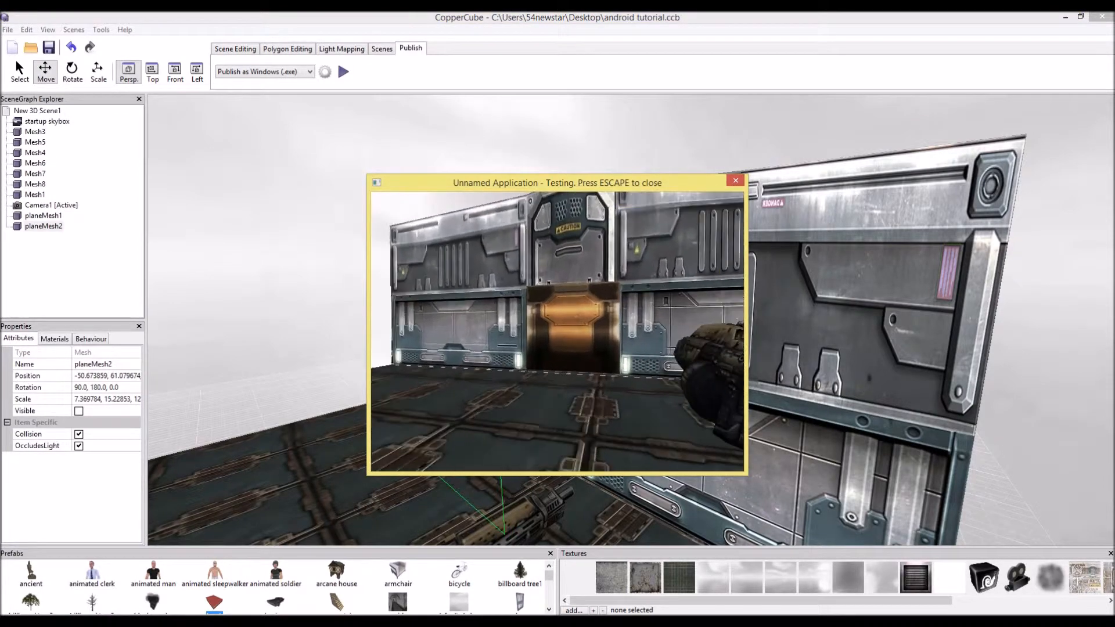
Walk the camera forward and back in the test window, then close the test
{"action": "key", "text": "Up"}
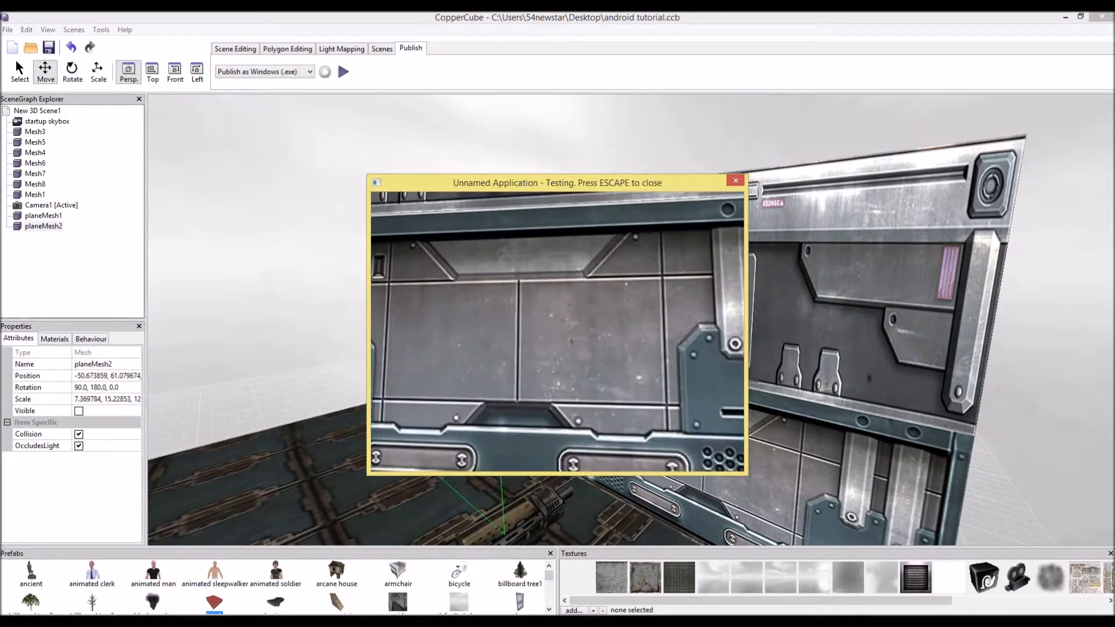
{"action": "key", "text": "Up"}
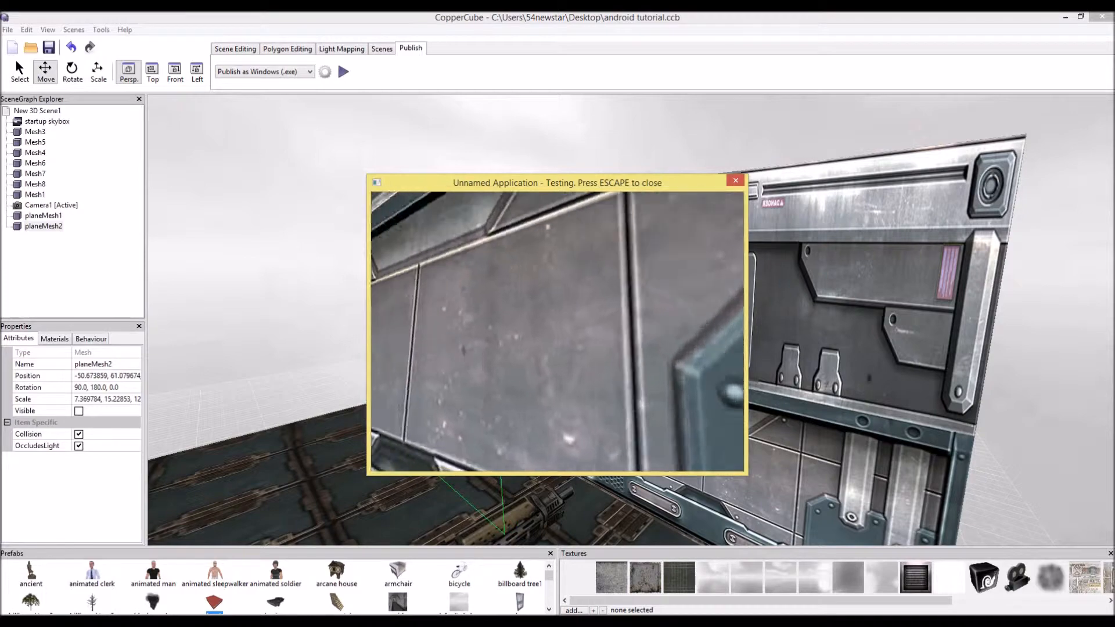
{"action": "key", "text": "Down"}
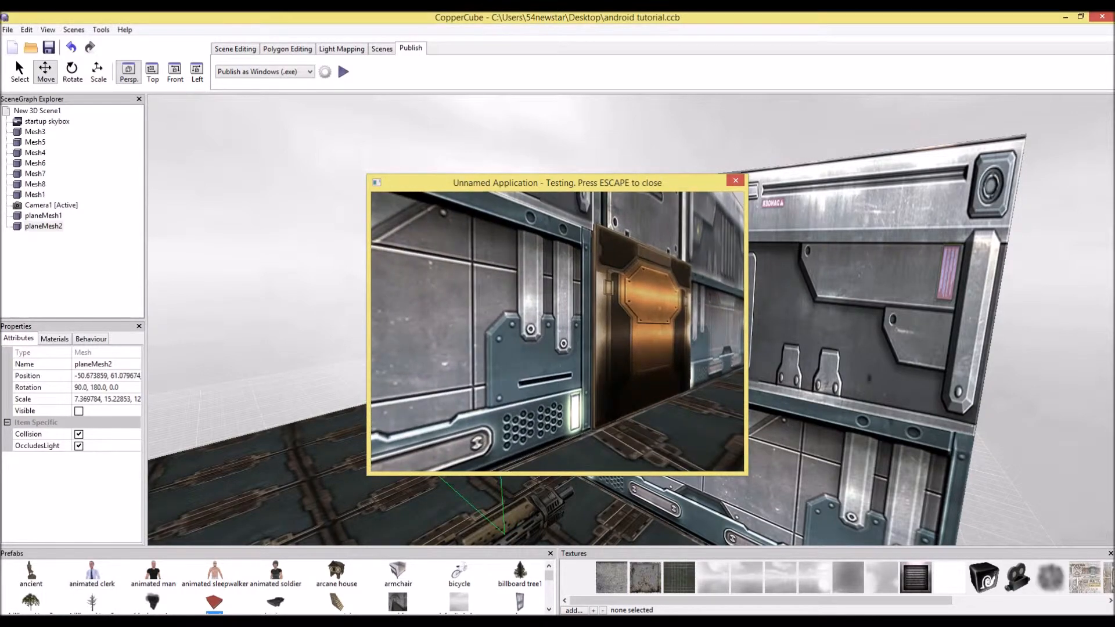
{"action": "key", "text": "Escape"}
Select the door mesh and add an On proximity do something behaviour to it
{"action": "key", "text": "Right"}
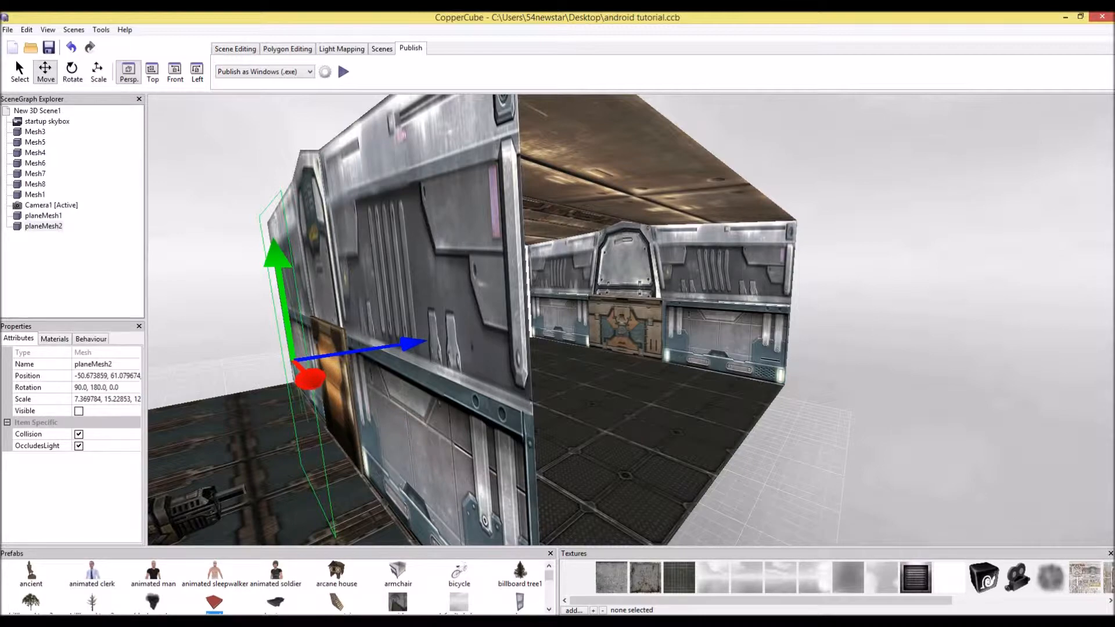
{"action": "key", "text": "Left"}
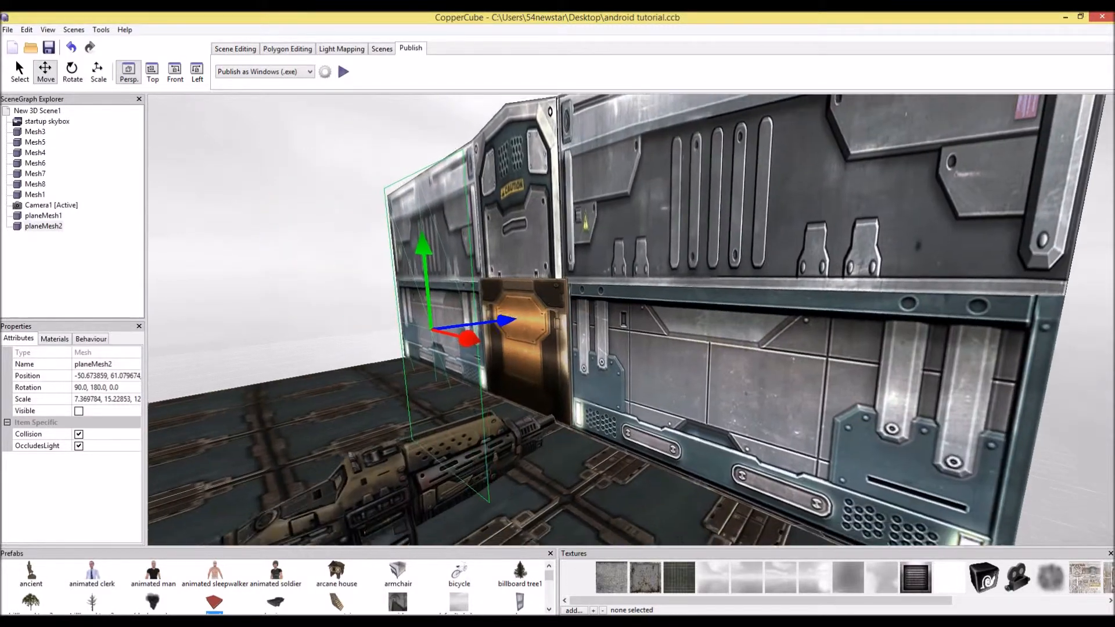
{"action": "key", "text": "Up"}
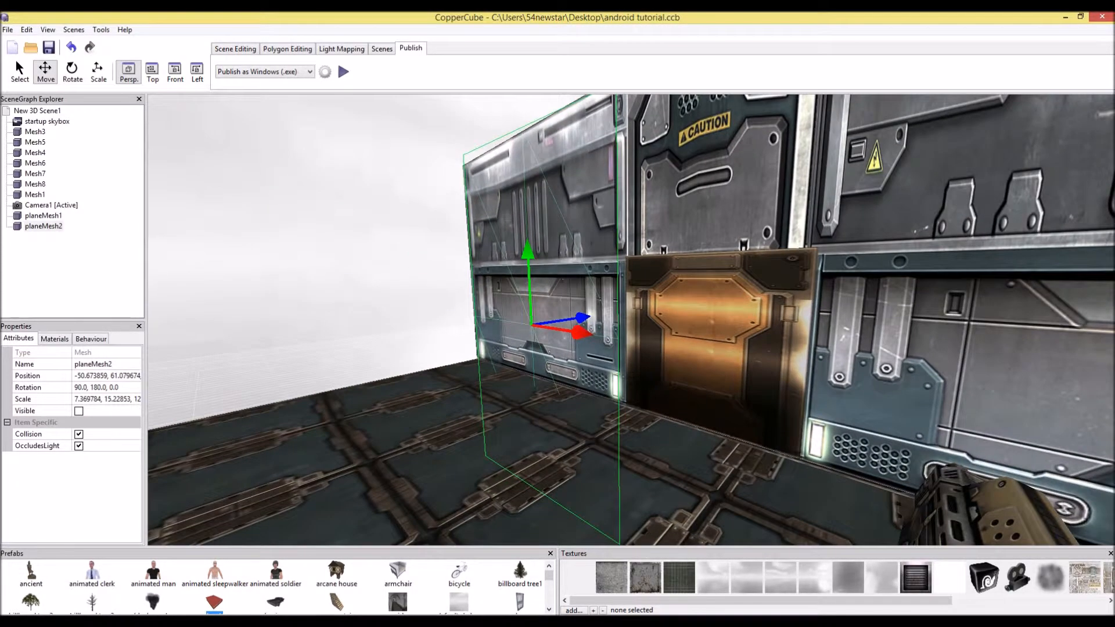
{"action": "key", "text": "Down"}
{"action": "key", "text": "Down"}
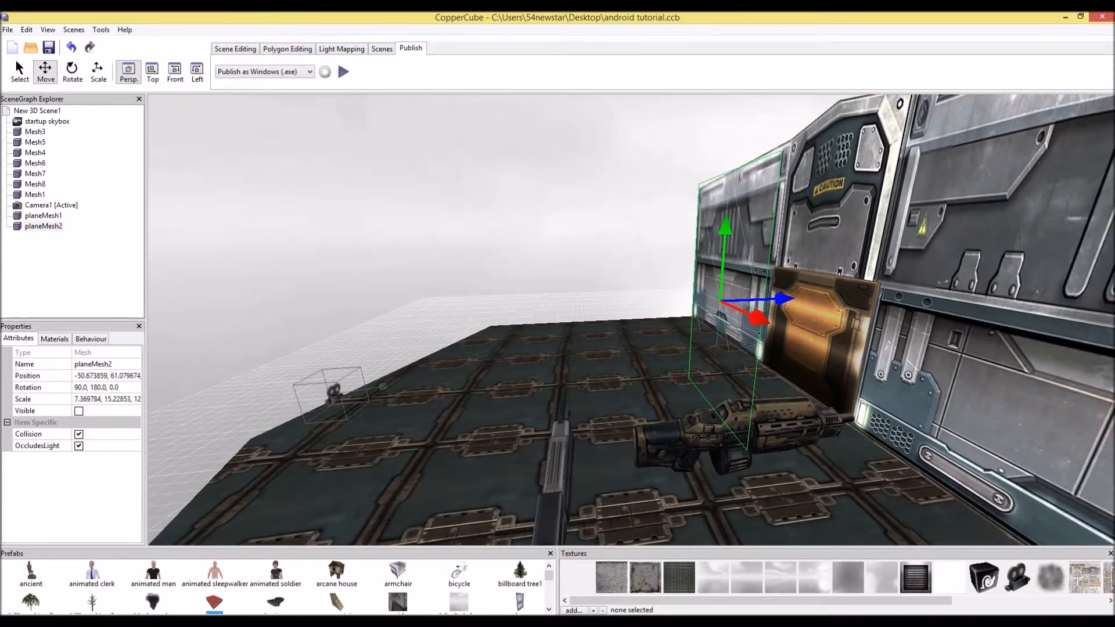
{"action": "left_click", "coordinate": [823, 337]}
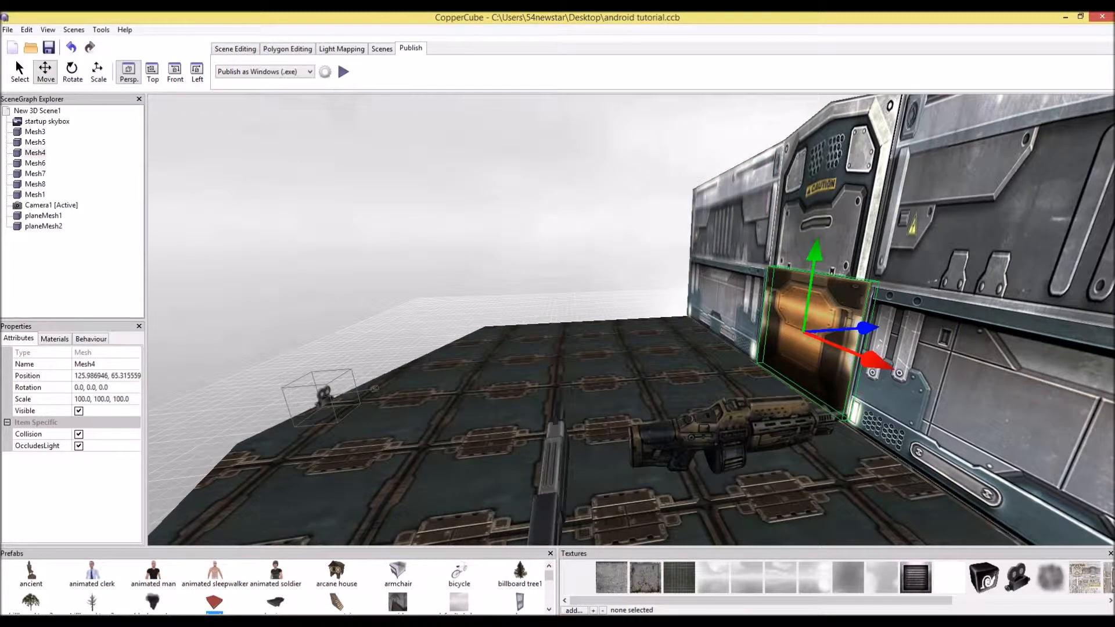
{"action": "left_click", "coordinate": [91, 339]}
{"action": "left_click", "coordinate": [7, 354]}
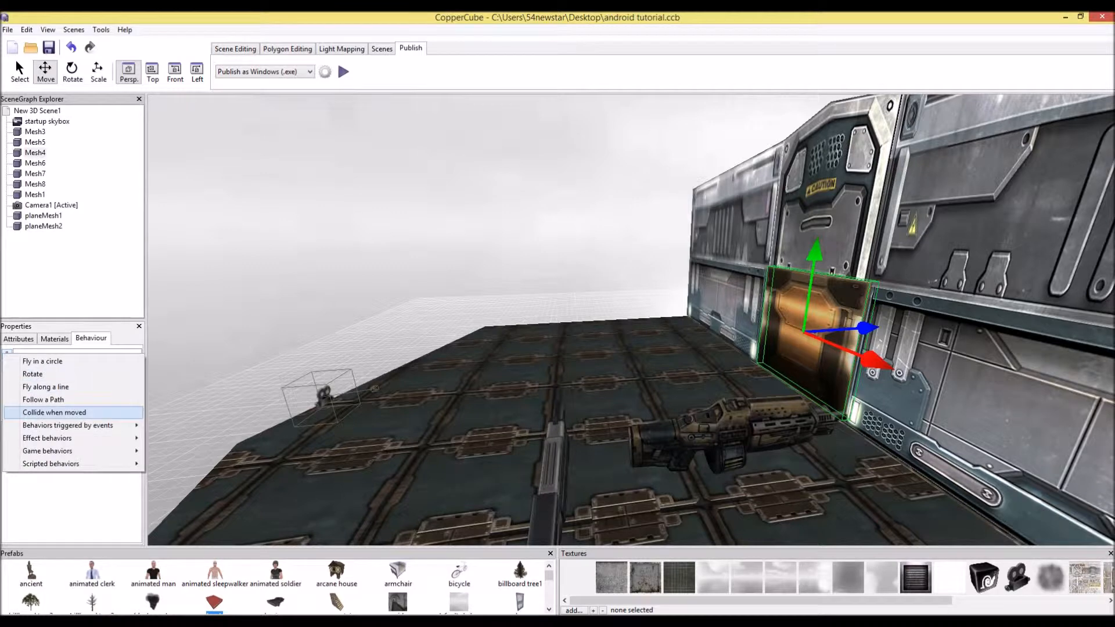
{"action": "mouse_move", "coordinate": [70, 425]}
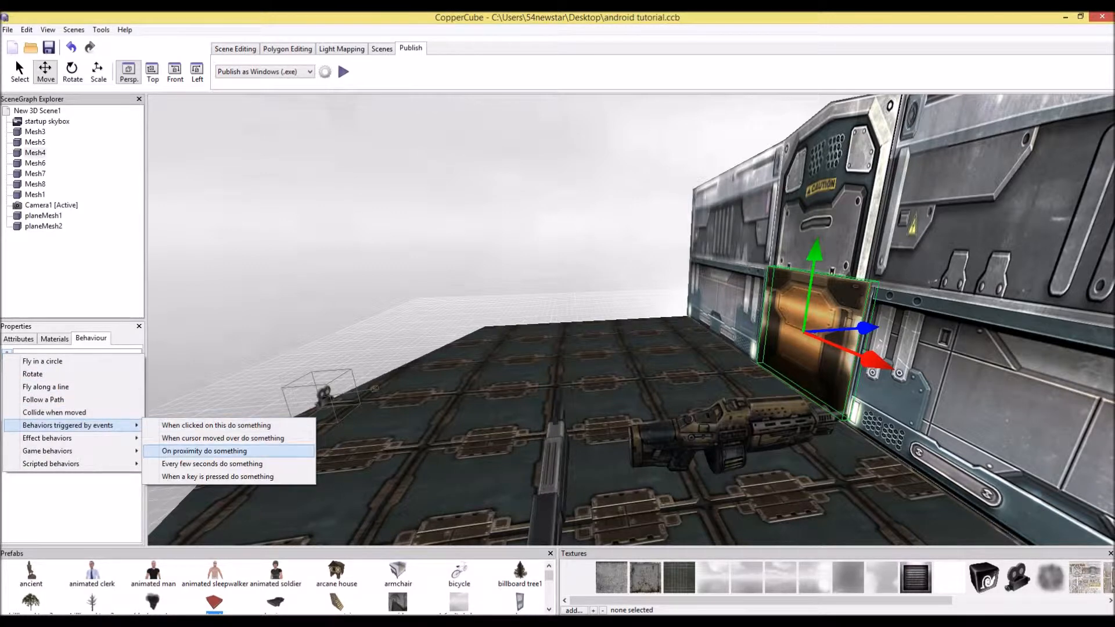
{"action": "left_click", "coordinate": [204, 451]}
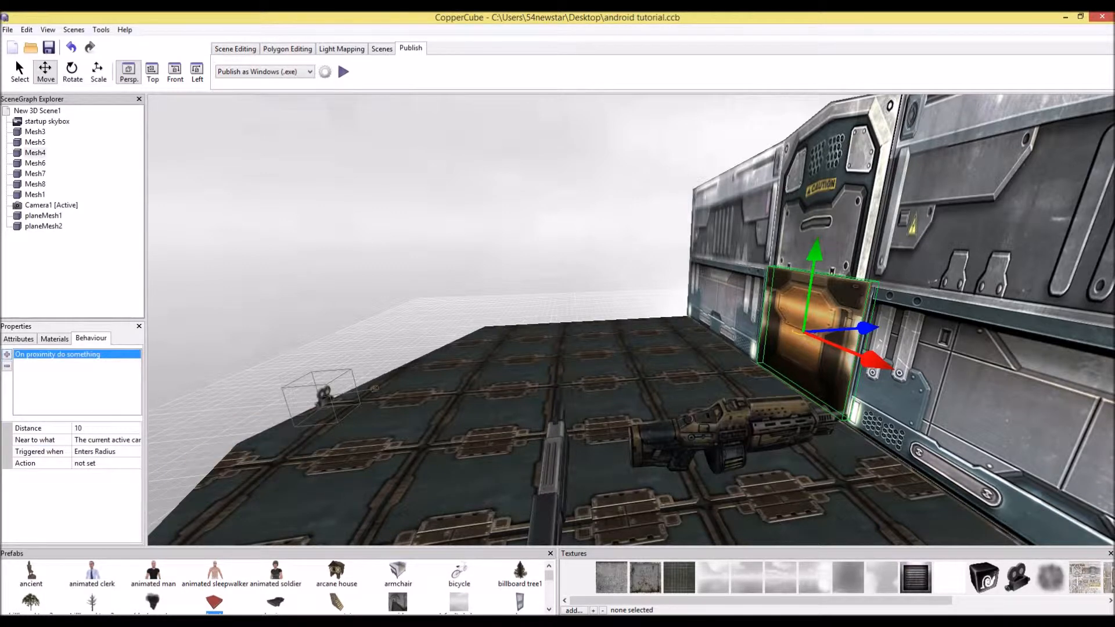
Set the proximity behaviour's distance to 100 and review its target, trigger and action options
{"action": "left_click", "coordinate": [105, 428]}
{"action": "type", "text": "100"}
{"action": "key", "text": "Return"}
{"action": "left_click", "coordinate": [107, 440]}
{"action": "left_click", "coordinate": [135, 440]}
{"action": "left_click", "coordinate": [101, 451]}
{"action": "left_click", "coordinate": [102, 451]}
{"action": "left_click", "coordinate": [134, 452]}
{"action": "left_click", "coordinate": [96, 464]}
{"action": "left_click", "coordinate": [96, 464]}
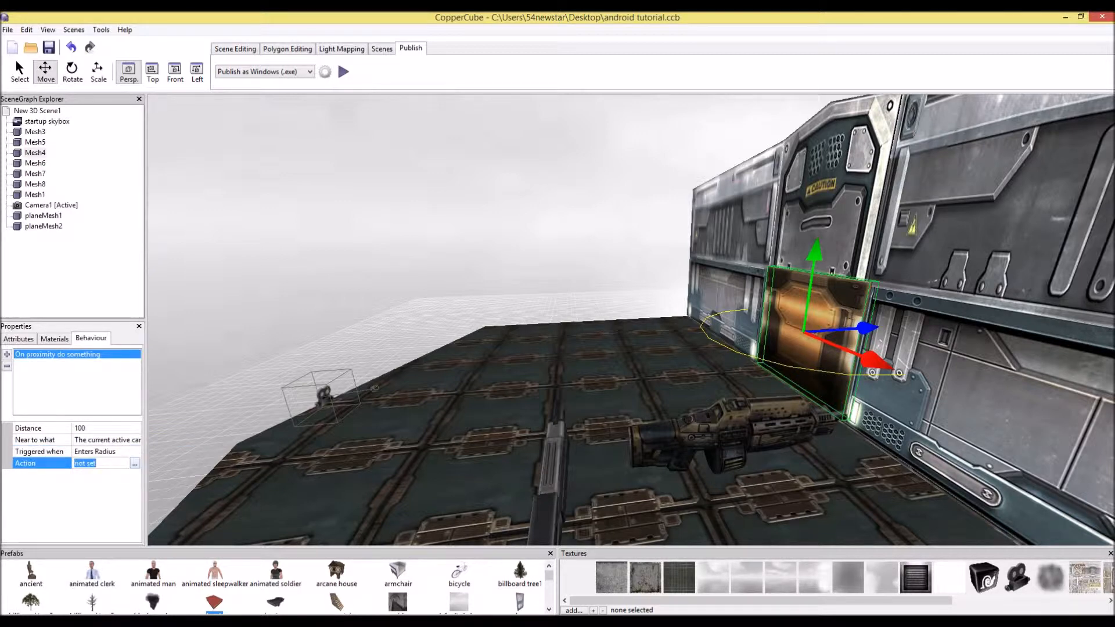
Raise the door upward with the move gizmo and copy its new position value
{"action": "left_click", "coordinate": [811, 284]}
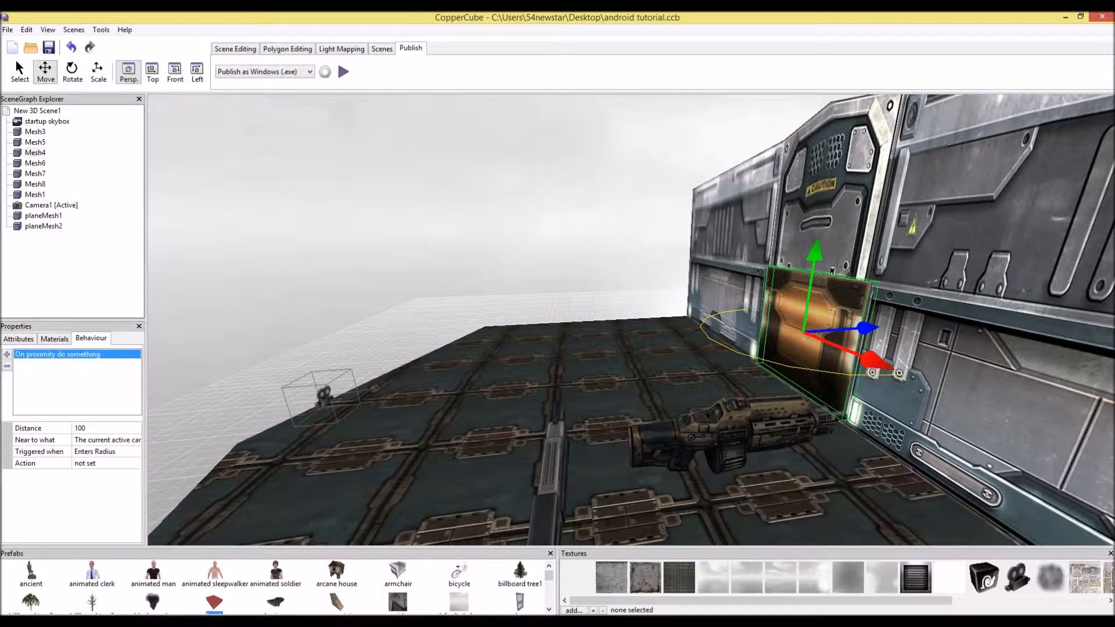
{"action": "left_click", "coordinate": [19, 339]}
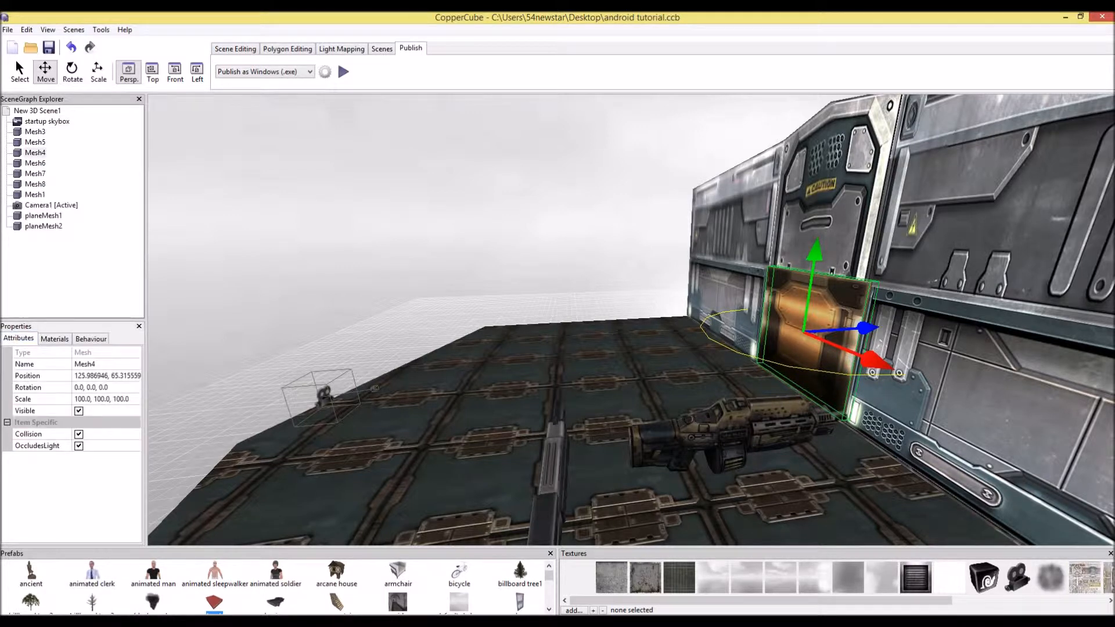
{"action": "left_click", "coordinate": [108, 375]}
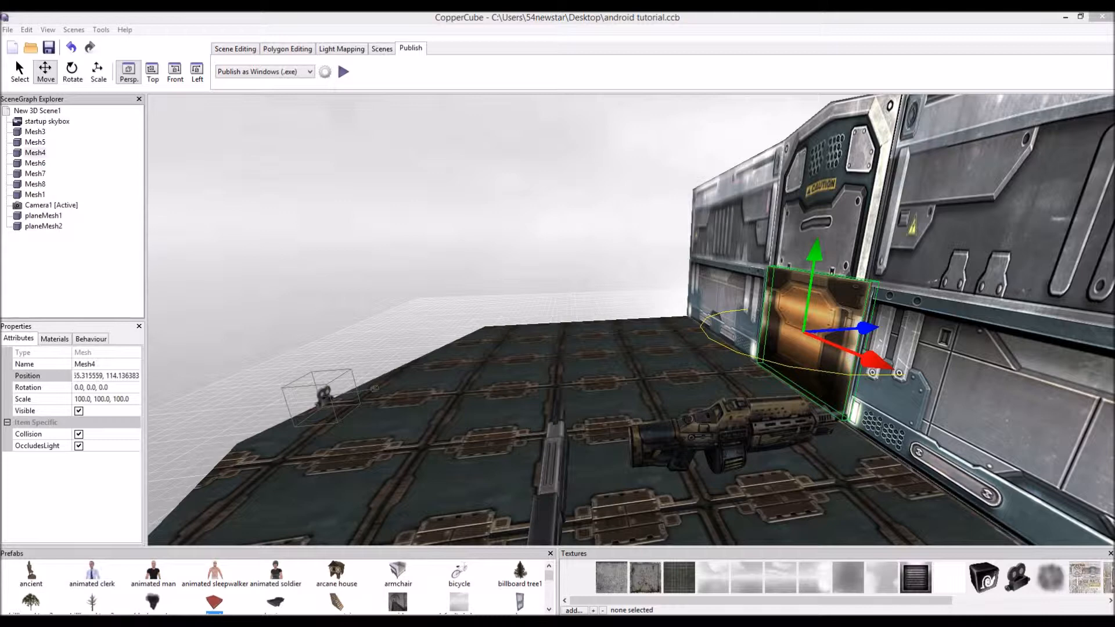
{"action": "left_click_drag", "start_coordinate": [814, 273], "coordinate": [834, 121]}
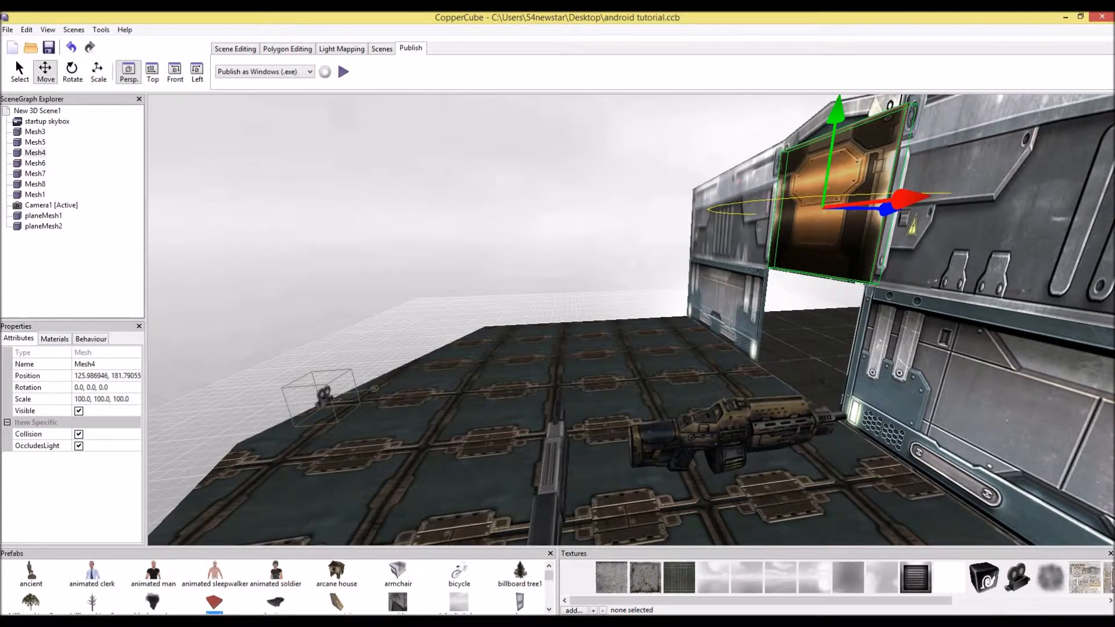
{"action": "left_click", "coordinate": [106, 376]}
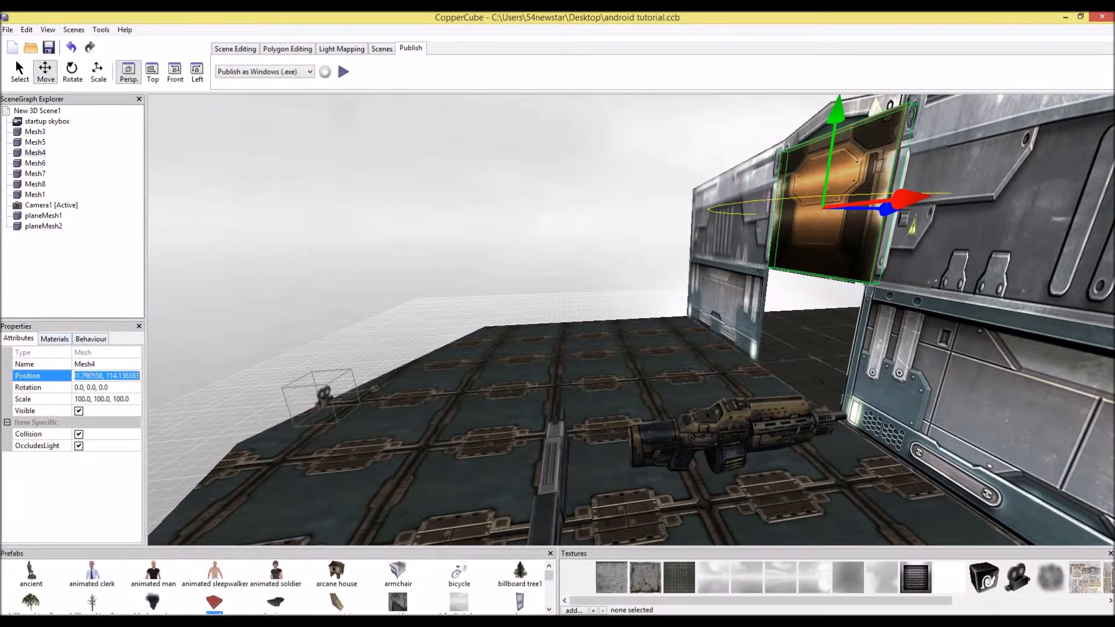
Set the proximity behaviour's action to Change position of a scene node using a fixed 3D position
{"action": "left_click", "coordinate": [90, 338]}
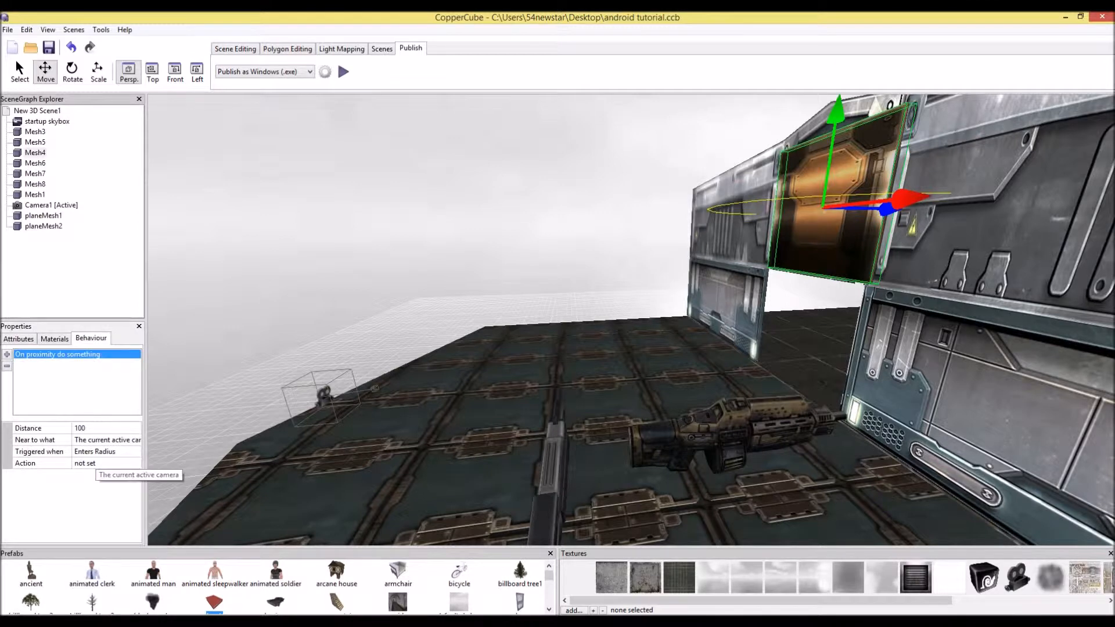
{"action": "left_click", "coordinate": [88, 462]}
{"action": "left_click", "coordinate": [136, 463]}
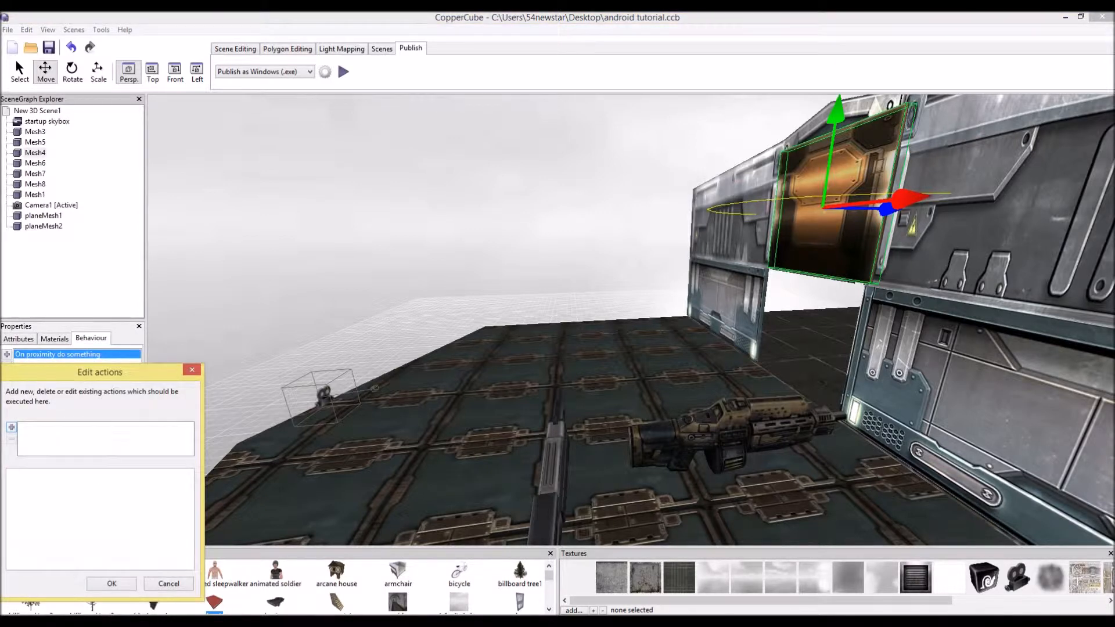
{"action": "left_click", "coordinate": [11, 428]}
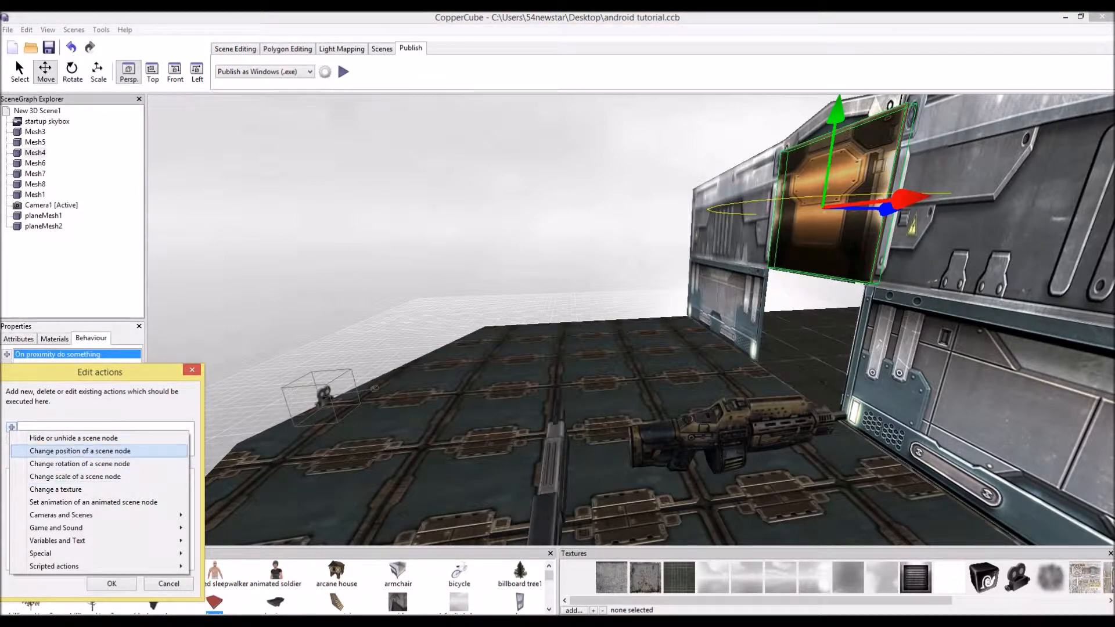
{"action": "left_click", "coordinate": [79, 451]}
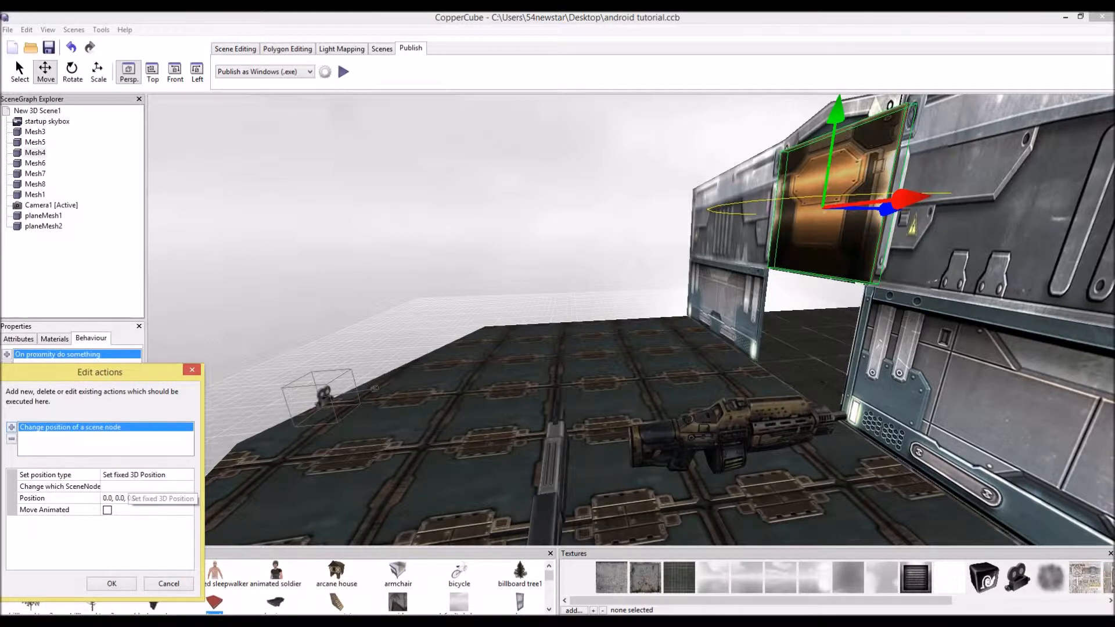
{"action": "left_click", "coordinate": [129, 476]}
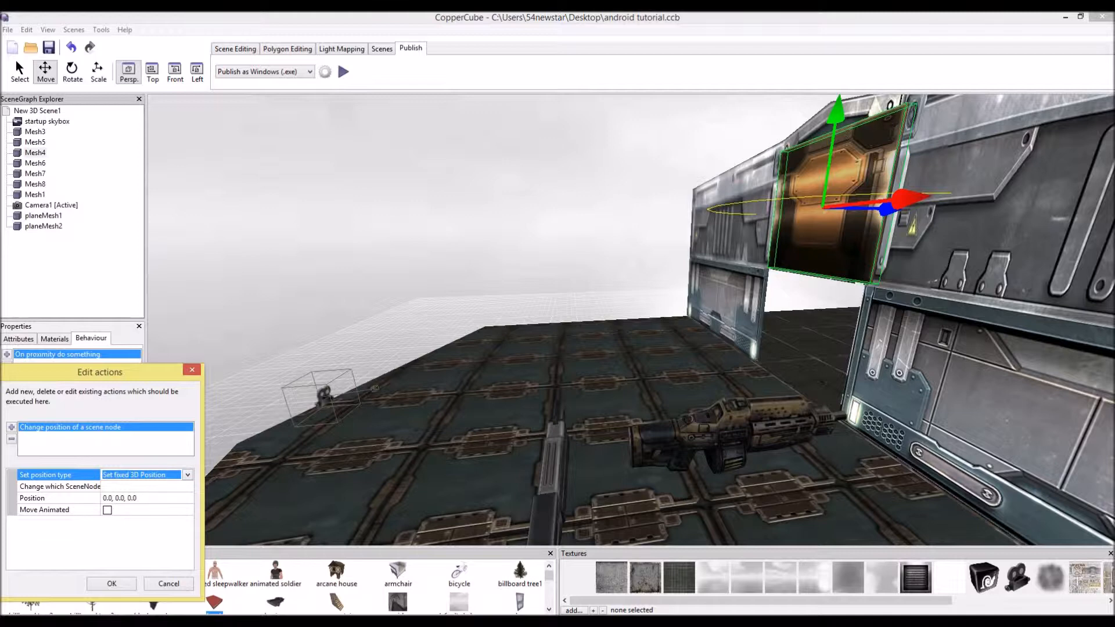
{"action": "left_click", "coordinate": [112, 584]}
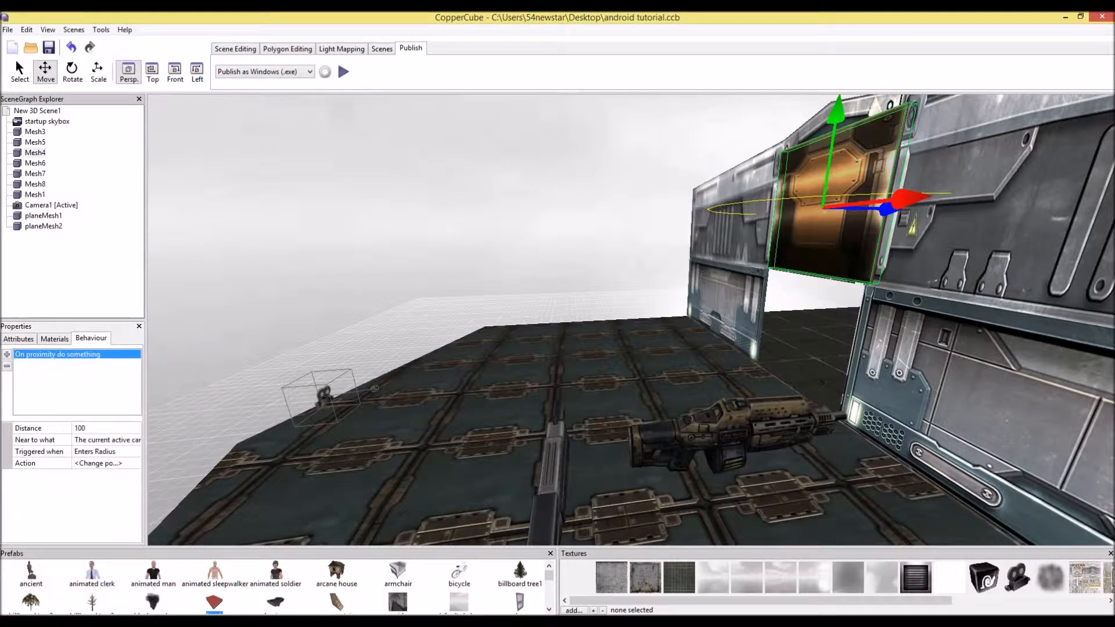
Edit the action to move the door (Mesh4) to the pasted raised position, with Move Animated enabled
{"action": "left_click", "coordinate": [18, 339]}
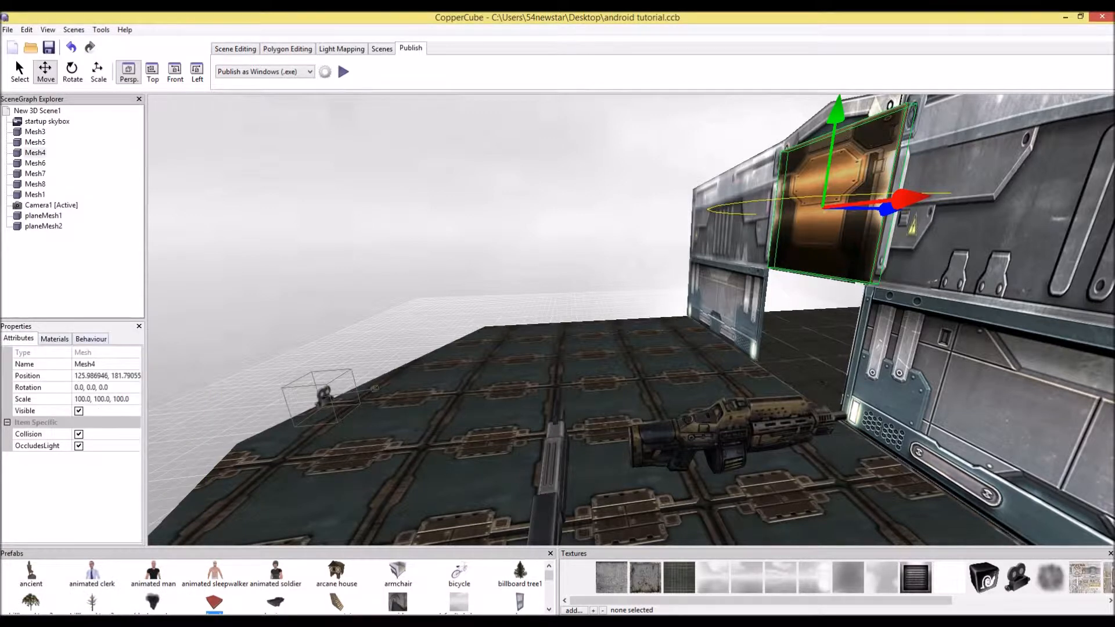
{"action": "left_click", "coordinate": [91, 338]}
{"action": "left_click", "coordinate": [104, 464]}
{"action": "left_click", "coordinate": [136, 464]}
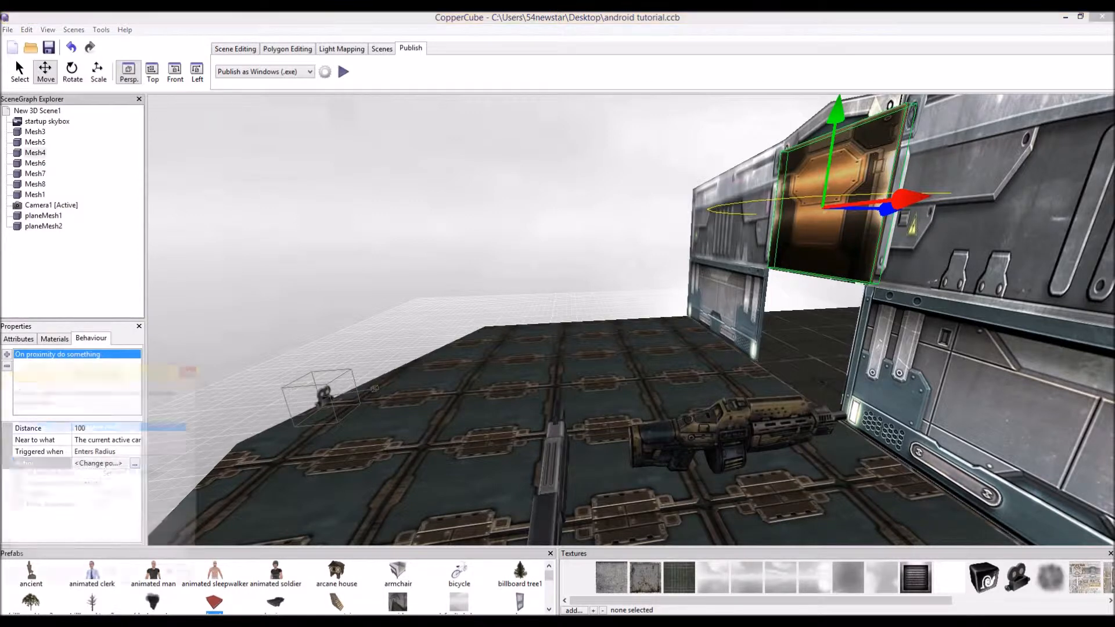
{"action": "left_click", "coordinate": [142, 486]}
{"action": "left_click", "coordinate": [188, 487]}
{"action": "left_click", "coordinate": [146, 509]}
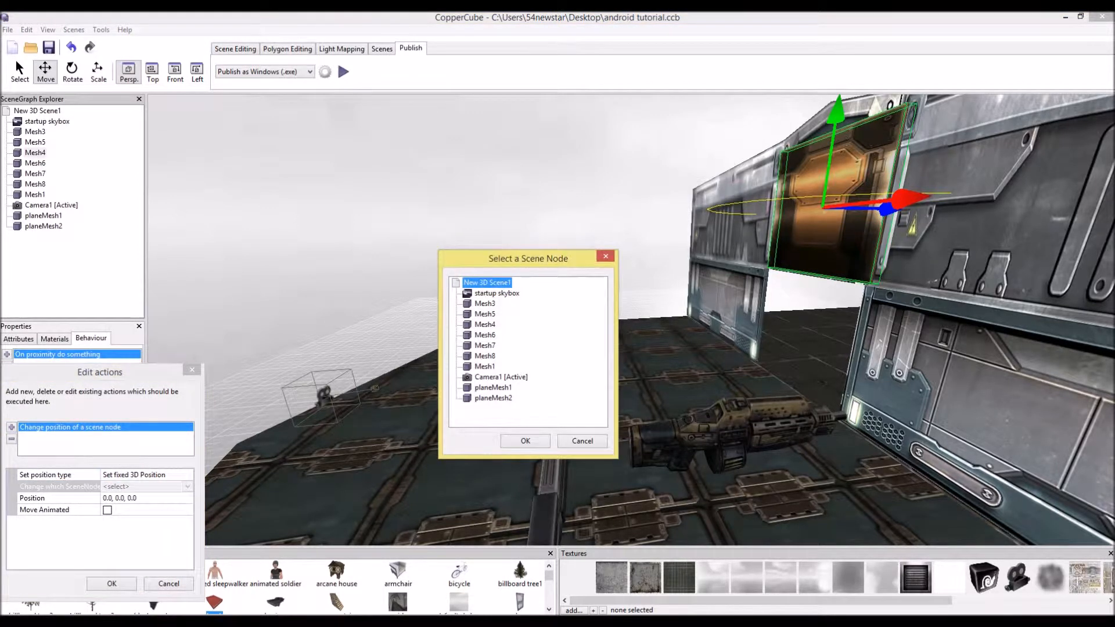
{"action": "left_click", "coordinate": [485, 325]}
{"action": "left_click", "coordinate": [525, 442]}
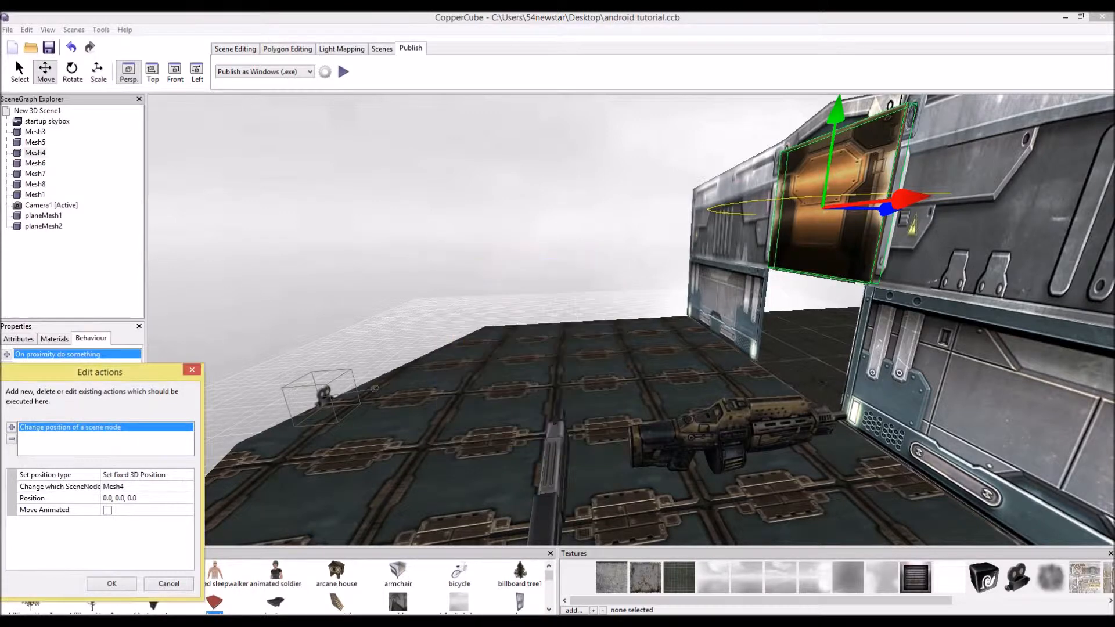
{"action": "left_click", "coordinate": [144, 498]}
{"action": "key", "text": "ctrl+v"}
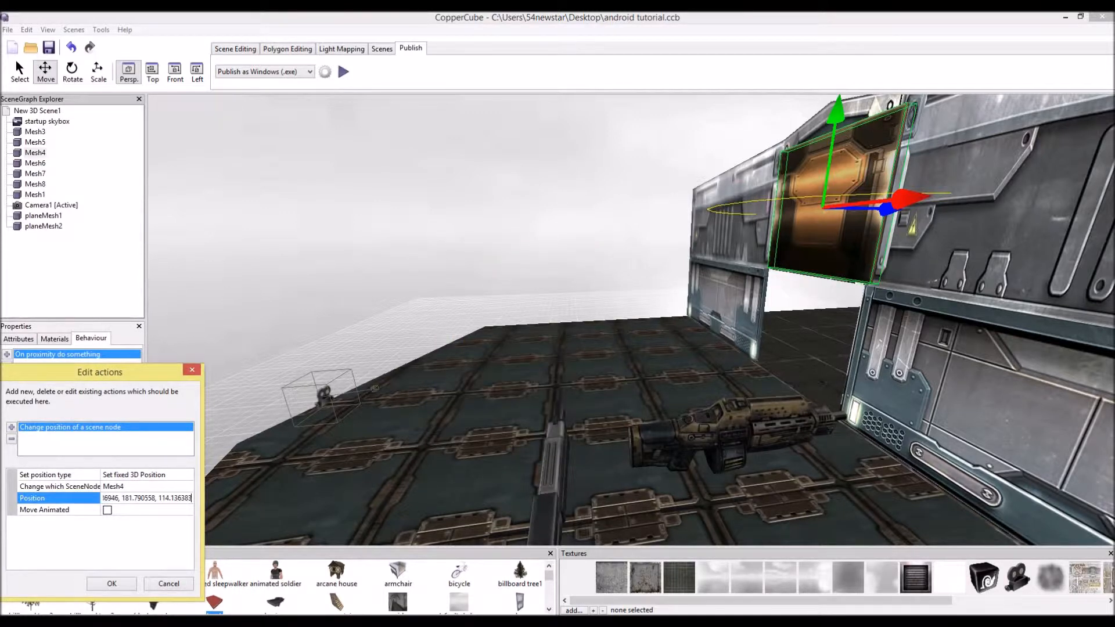
{"action": "left_click", "coordinate": [108, 510]}
{"action": "left_click", "coordinate": [112, 583]}
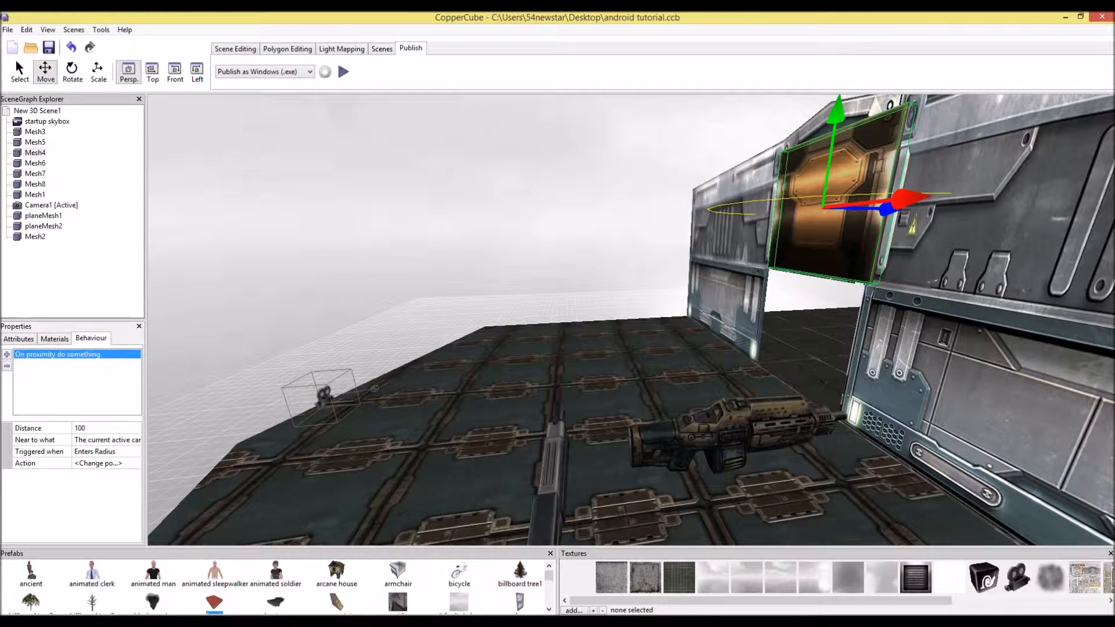
Add a second On proximity do something behaviour to the door, triggered when the camera leaves the radius
{"action": "left_click", "coordinate": [7, 354]}
{"action": "mouse_move", "coordinate": [75, 427]}
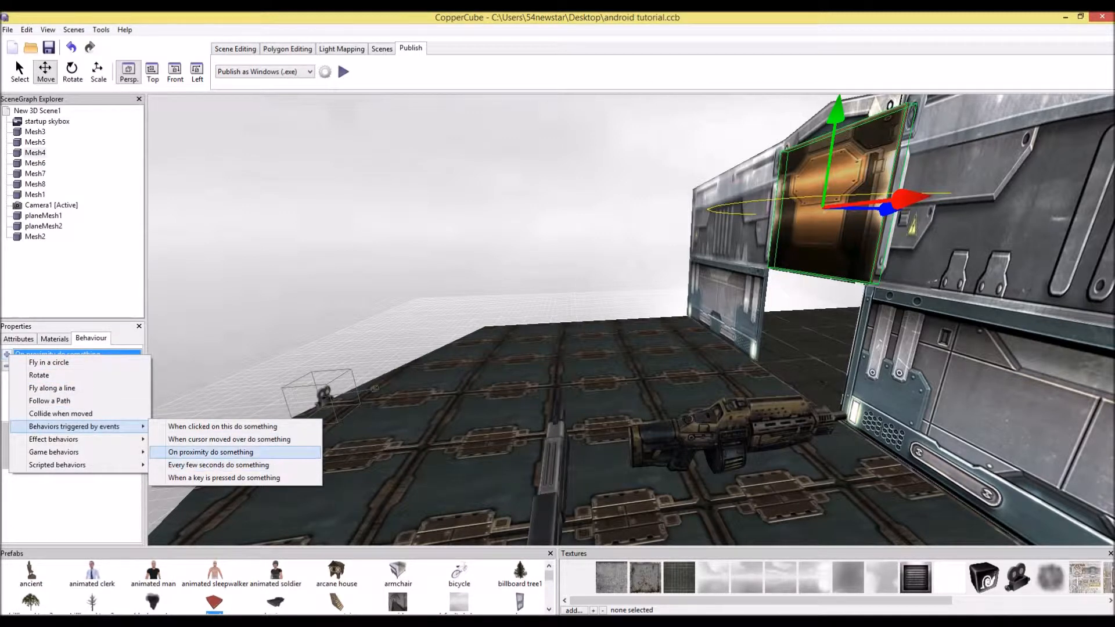
{"action": "left_click", "coordinate": [210, 452]}
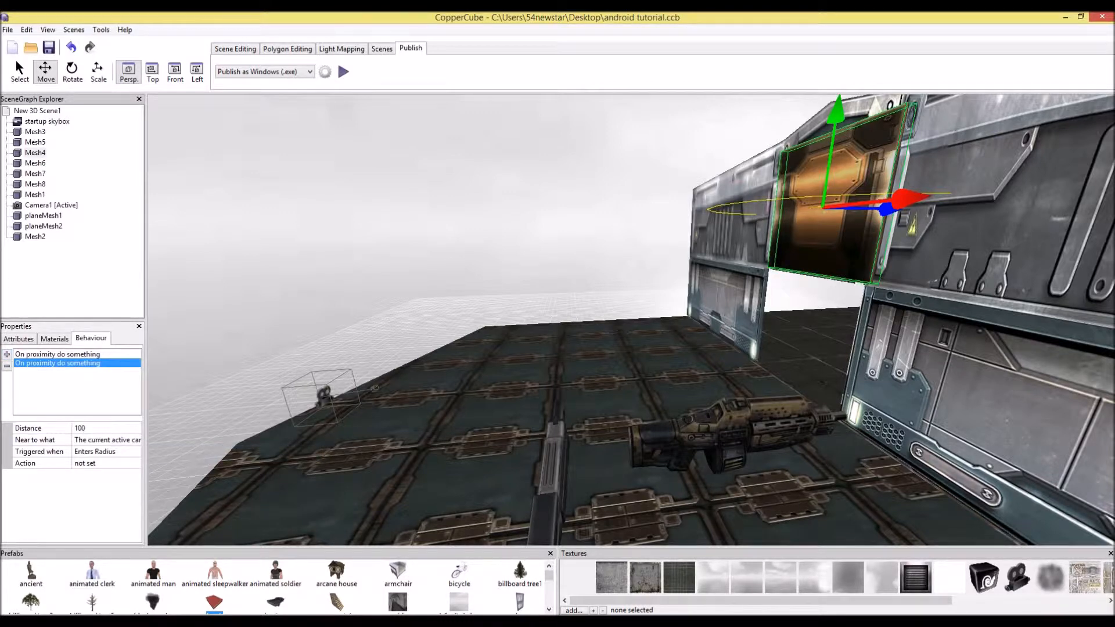
{"action": "left_click", "coordinate": [119, 452]}
{"action": "left_click", "coordinate": [121, 452]}
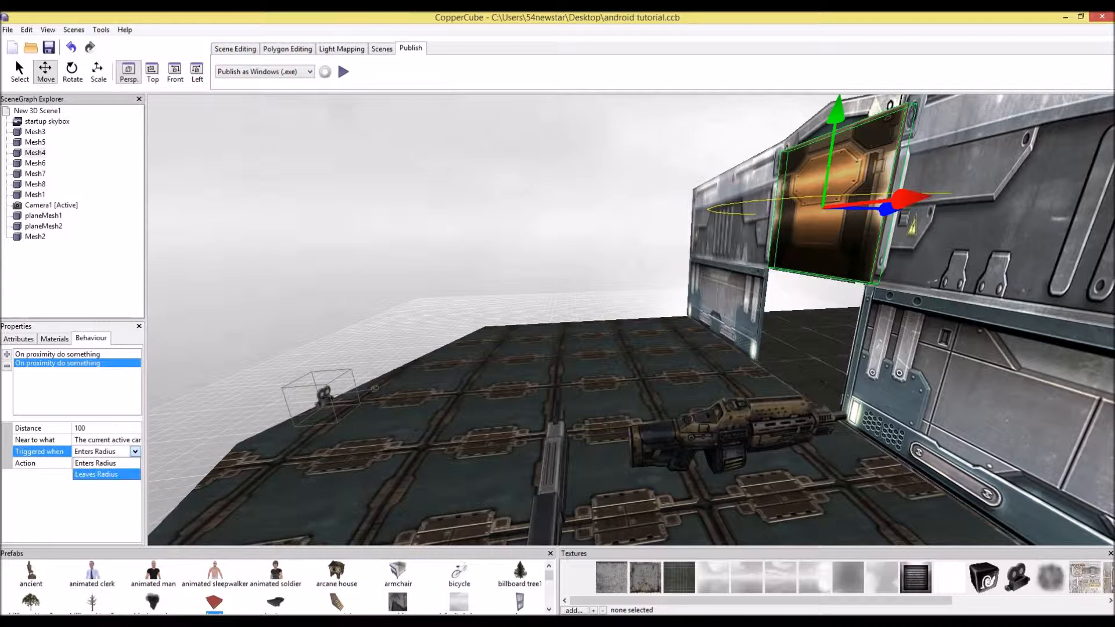
{"action": "left_click", "coordinate": [114, 473]}
Set the second proximity behaviour to Leaves Radius and add a Change position action with a fixed 3D position targeting Mesh4
{"action": "left_click", "coordinate": [105, 463]}
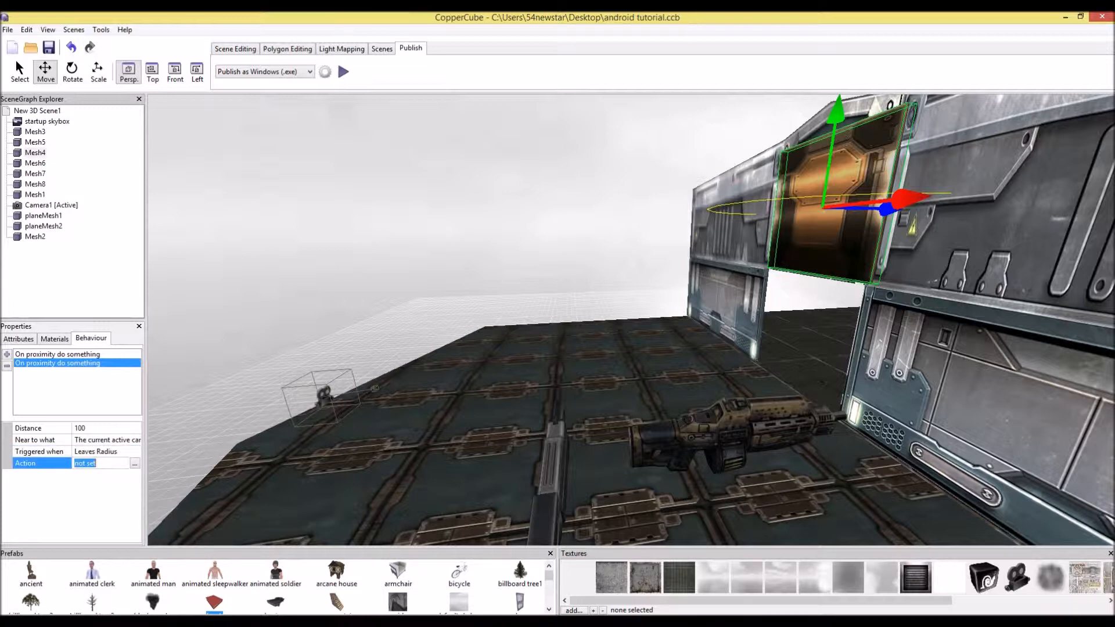
{"action": "left_click", "coordinate": [135, 463]}
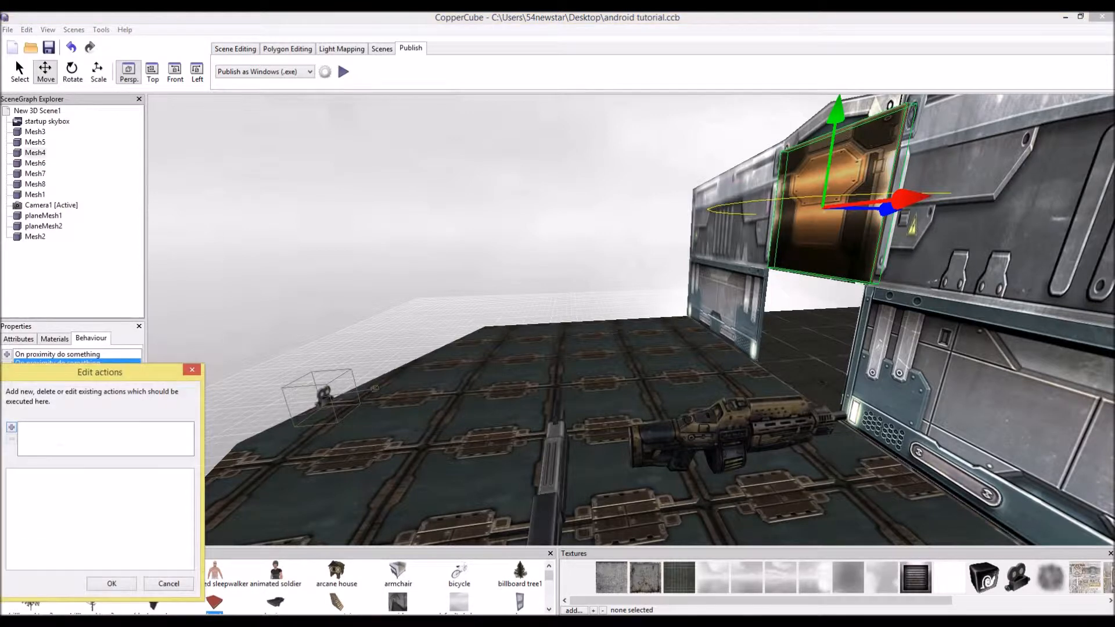
{"action": "left_click", "coordinate": [11, 427]}
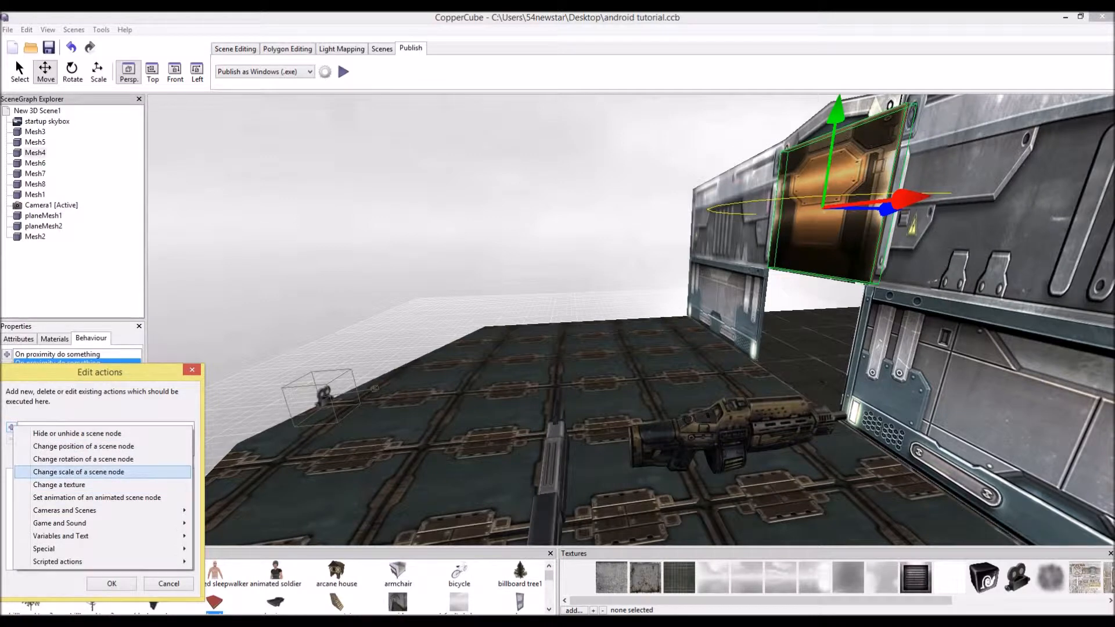
{"action": "left_click", "coordinate": [83, 446]}
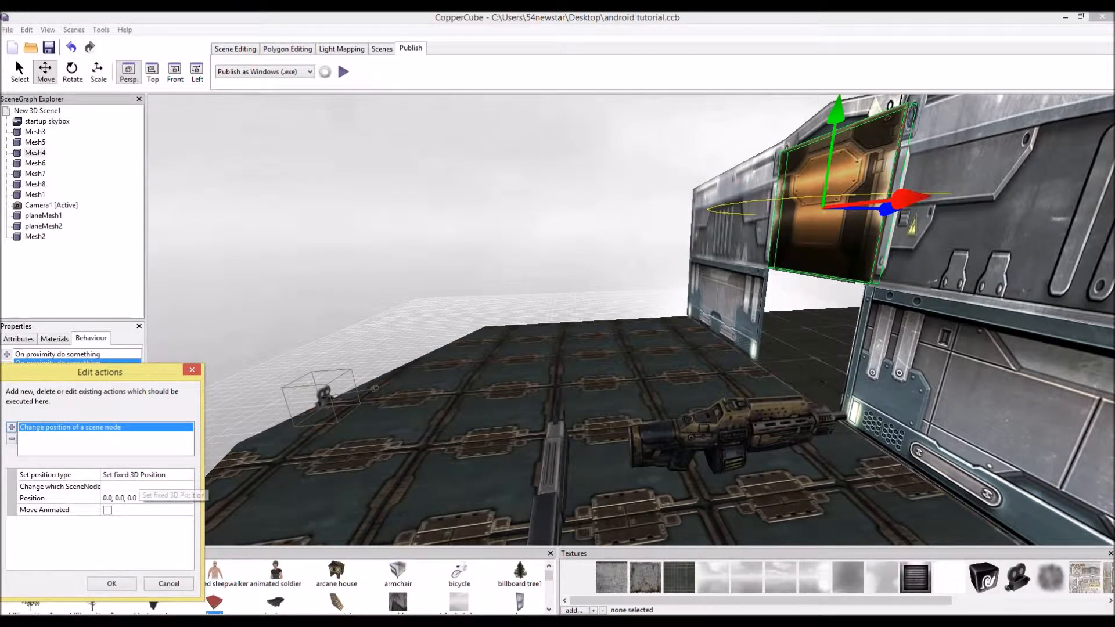
{"action": "left_click", "coordinate": [137, 475]}
{"action": "left_click", "coordinate": [188, 475]}
{"action": "left_click", "coordinate": [135, 487]}
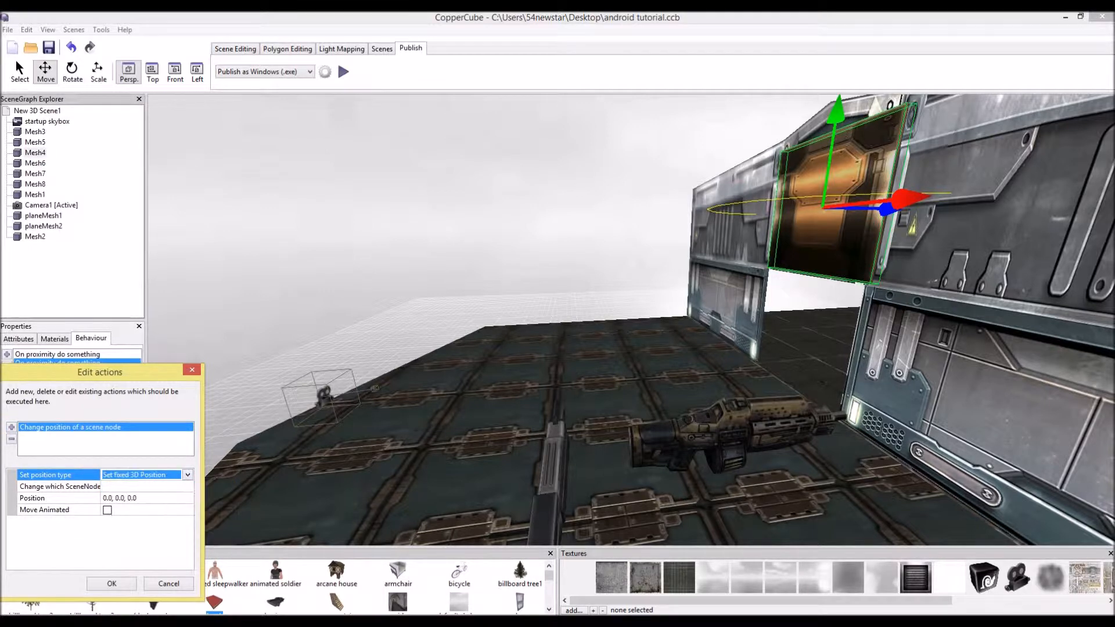
{"action": "left_click", "coordinate": [139, 487]}
{"action": "left_click", "coordinate": [187, 486]}
{"action": "left_click", "coordinate": [119, 509]}
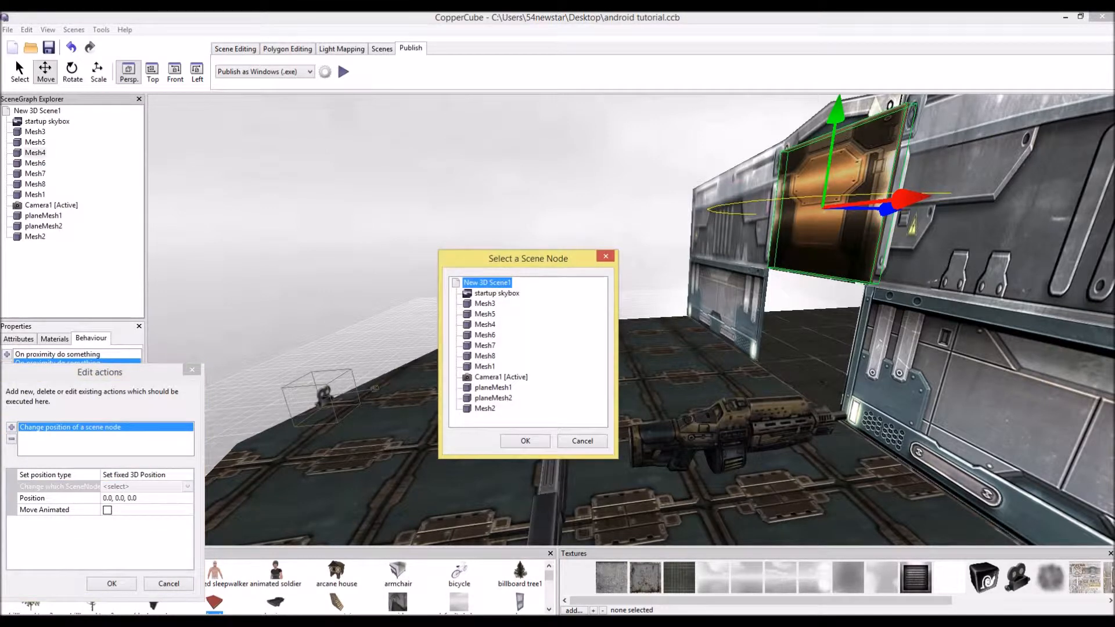
{"action": "left_click", "coordinate": [485, 324]}
{"action": "left_click", "coordinate": [525, 442]}
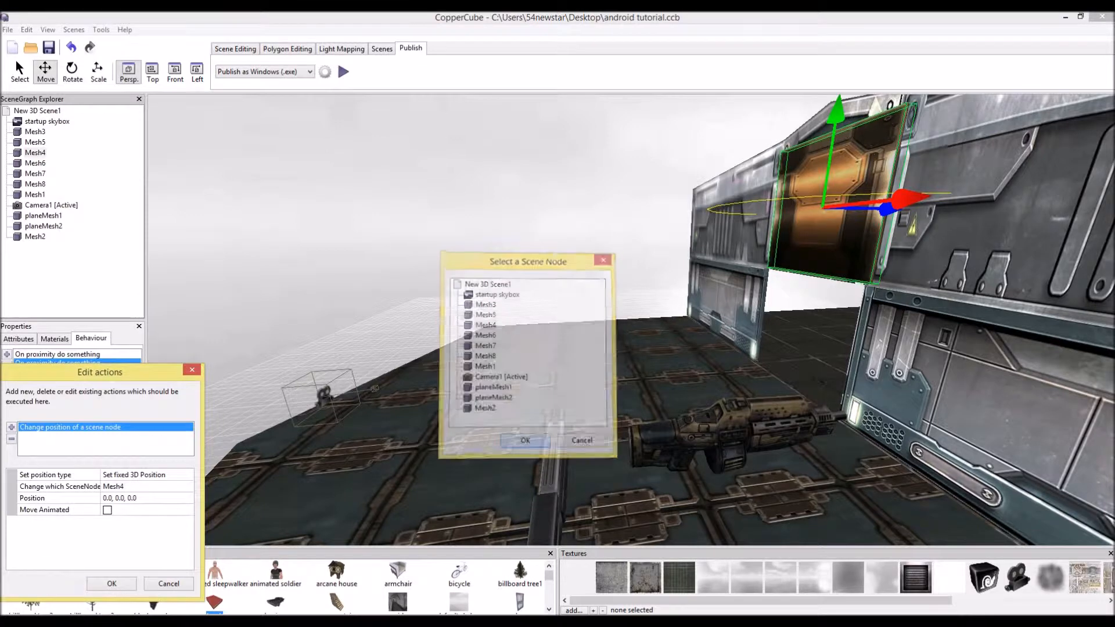
Paste the door's lowered position into the action, enable Move Animated, and confirm
{"action": "left_click", "coordinate": [134, 498]}
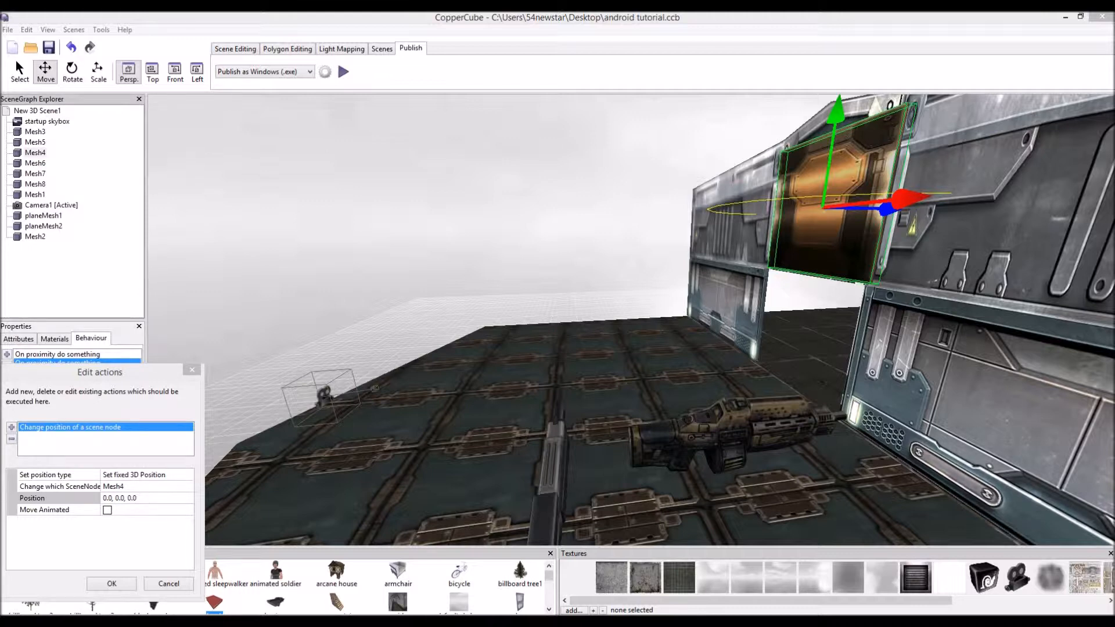
{"action": "left_click", "coordinate": [140, 498]}
{"action": "key", "text": "ctrl+a"}
{"action": "key", "text": "ctrl+v"}
{"action": "left_click", "coordinate": [108, 510]}
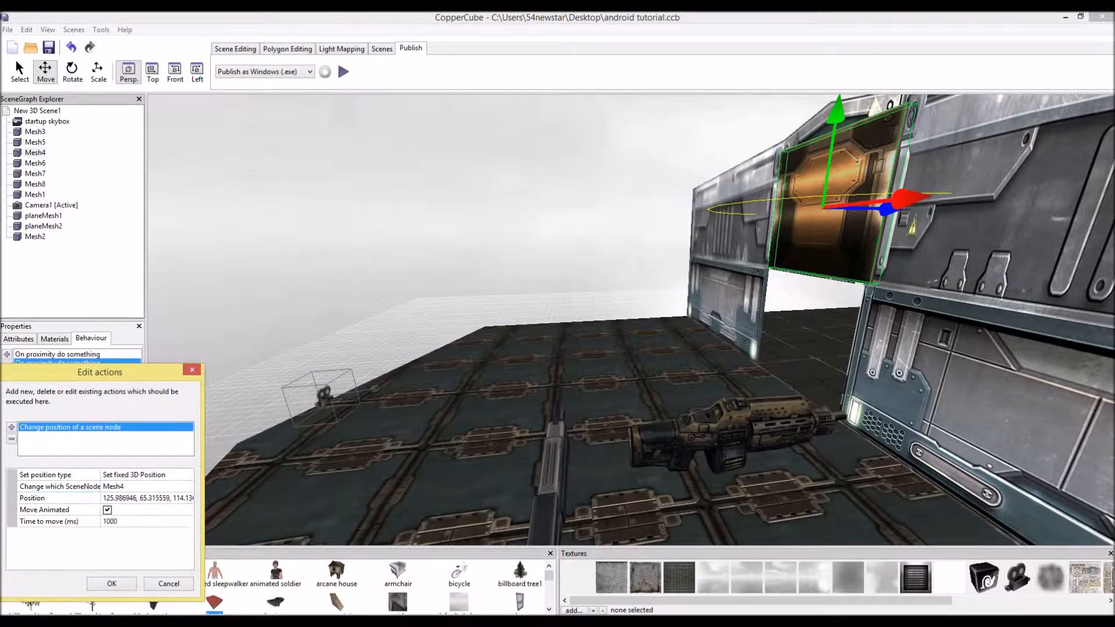
{"action": "left_click", "coordinate": [111, 583]}
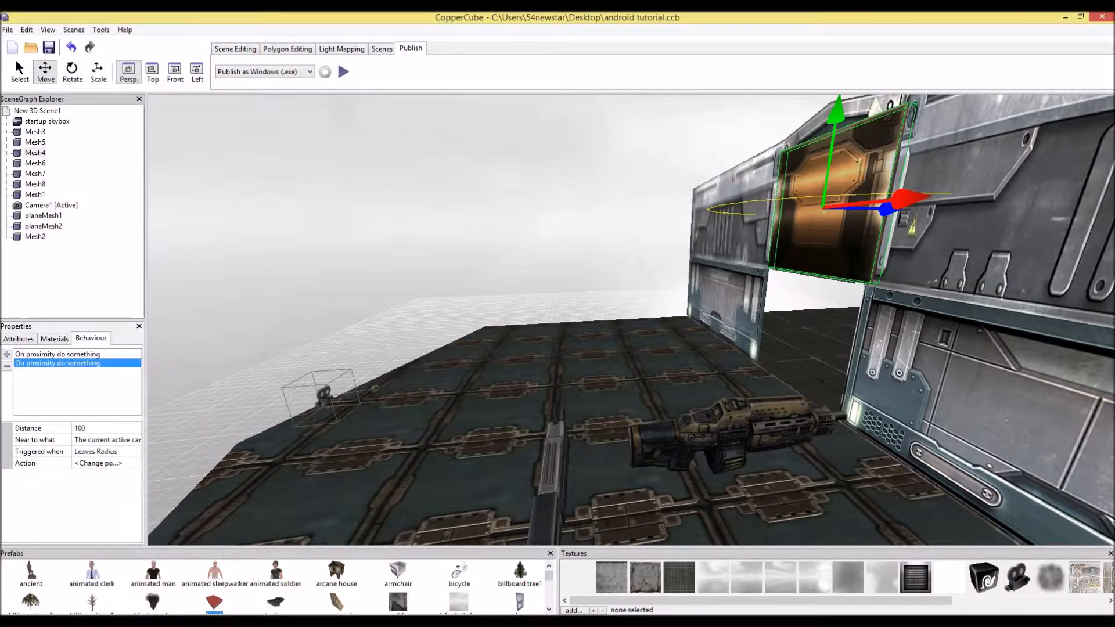
Set the raised door's position back to the pasted lowered position
{"action": "left_click", "coordinate": [18, 338]}
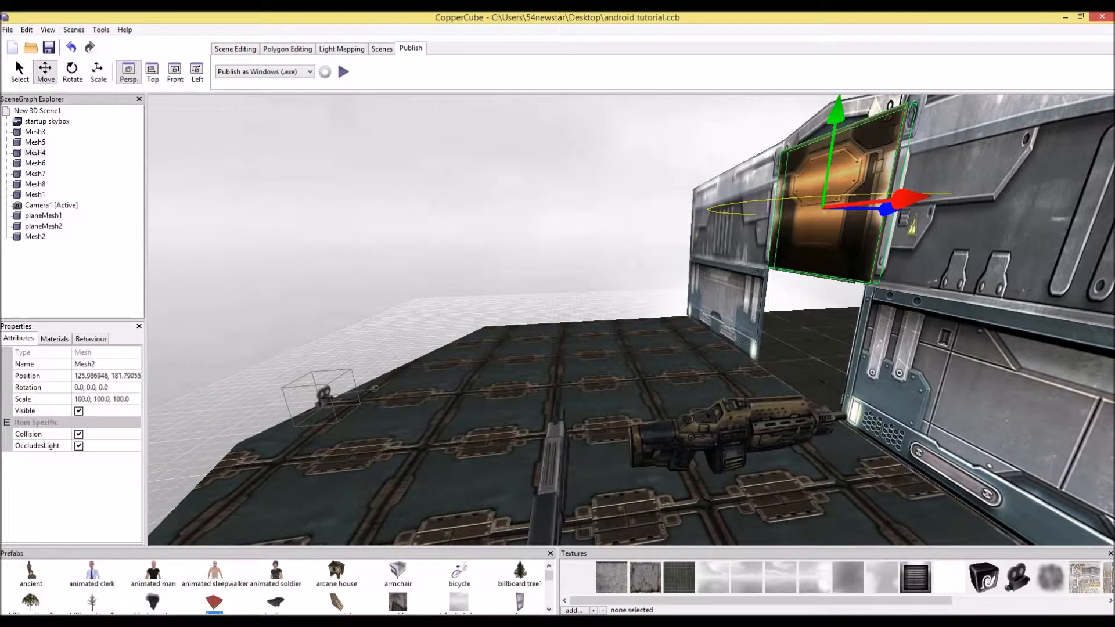
{"action": "left_click", "coordinate": [119, 377]}
{"action": "type", "text": "125.986946, 65.315559, 114.136383"}
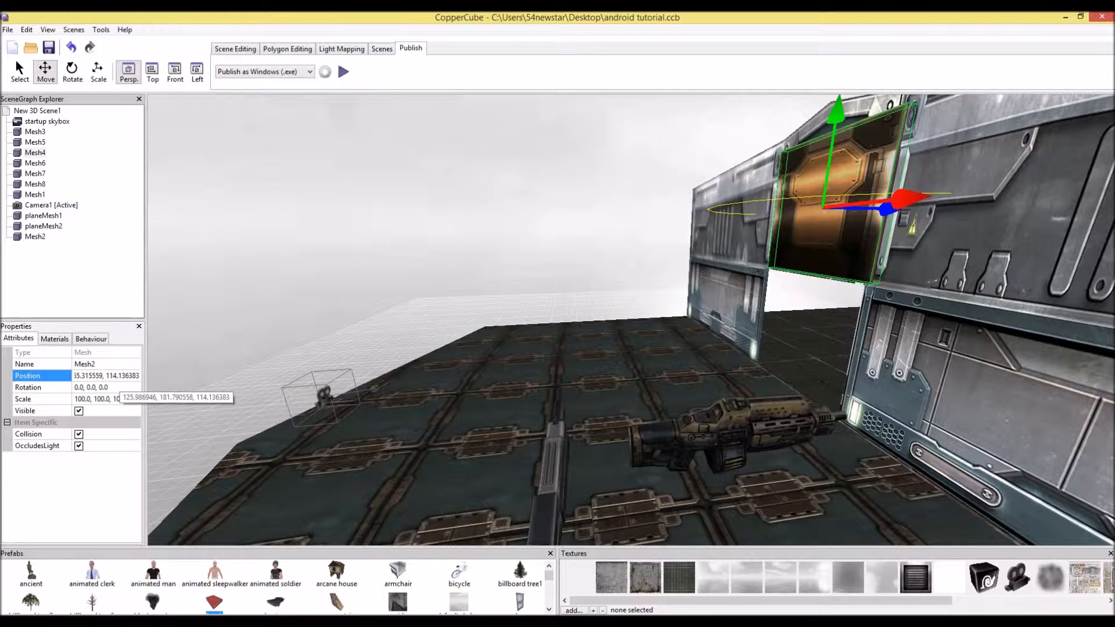
{"action": "key", "text": "Return"}
Select the duplicate raised door panel Mesh4 and delete it
{"action": "left_click", "coordinate": [828, 216]}
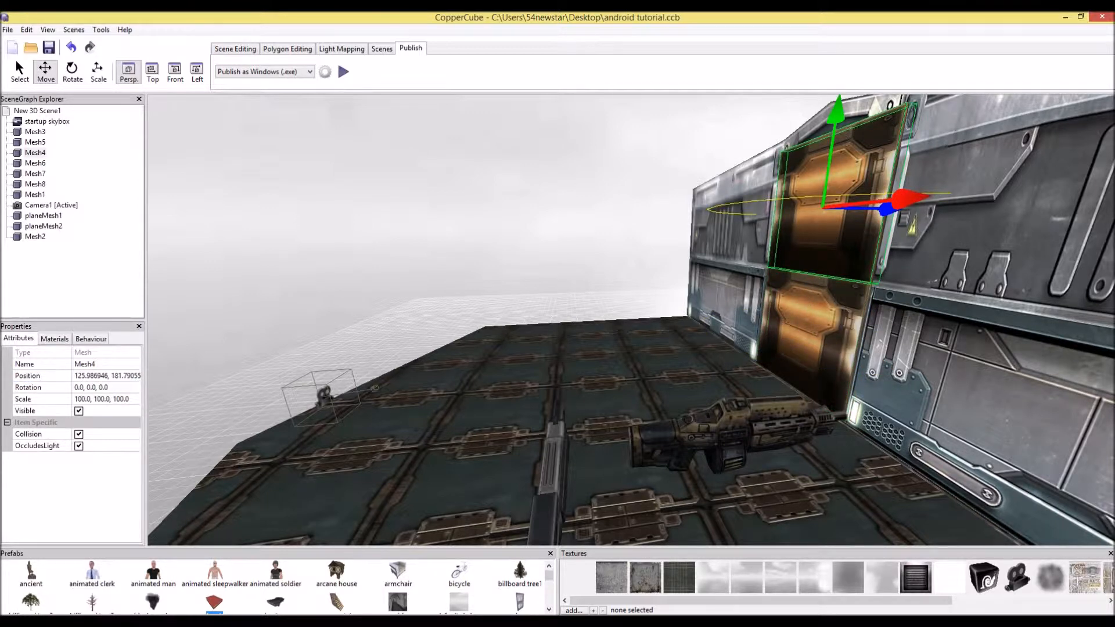
{"action": "left_click", "coordinate": [808, 339]}
{"action": "left_click", "coordinate": [827, 219]}
{"action": "left_click", "coordinate": [90, 339]}
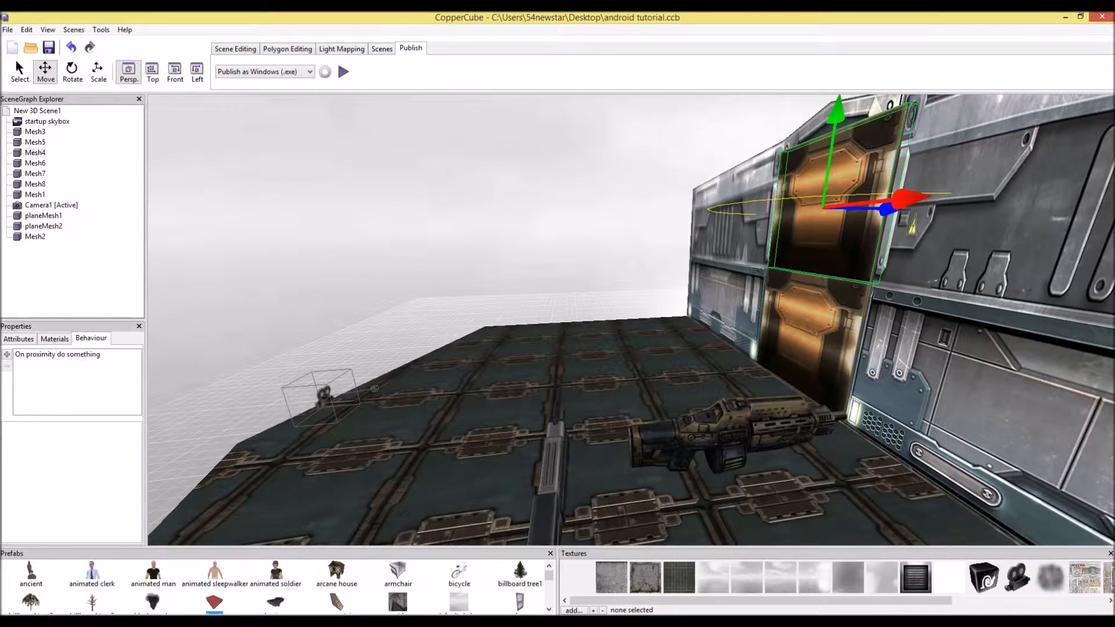
{"action": "left_click", "coordinate": [808, 333]}
{"action": "left_click", "coordinate": [826, 227]}
{"action": "key", "text": "Delete"}
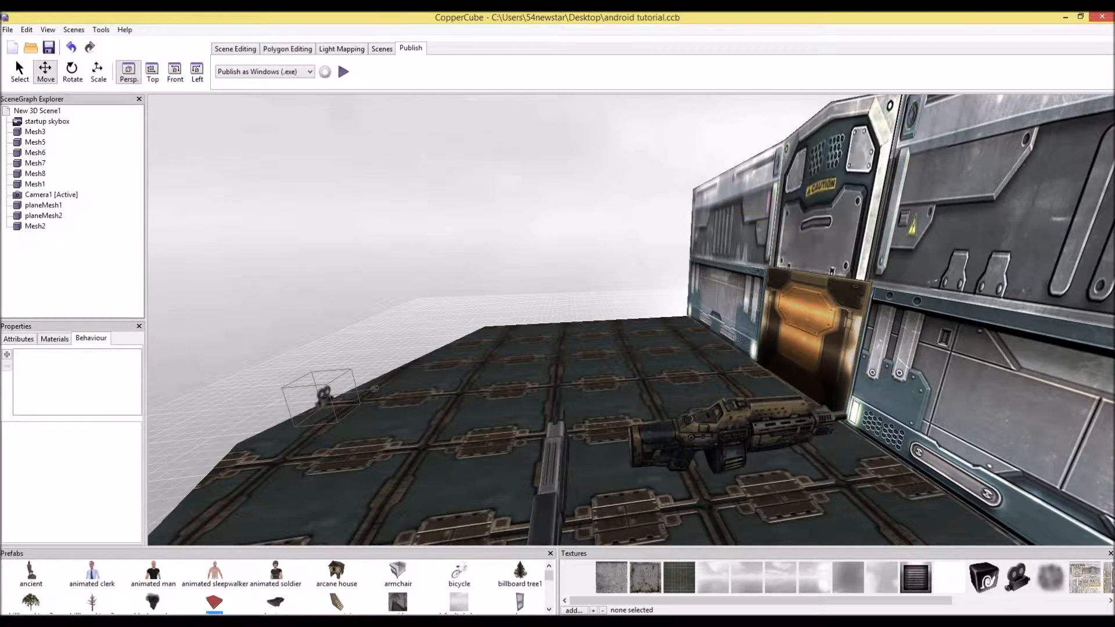
Select the remaining door and play-test the scene, walking up to the door and back
{"action": "left_click", "coordinate": [808, 334]}
{"action": "left_click", "coordinate": [19, 338]}
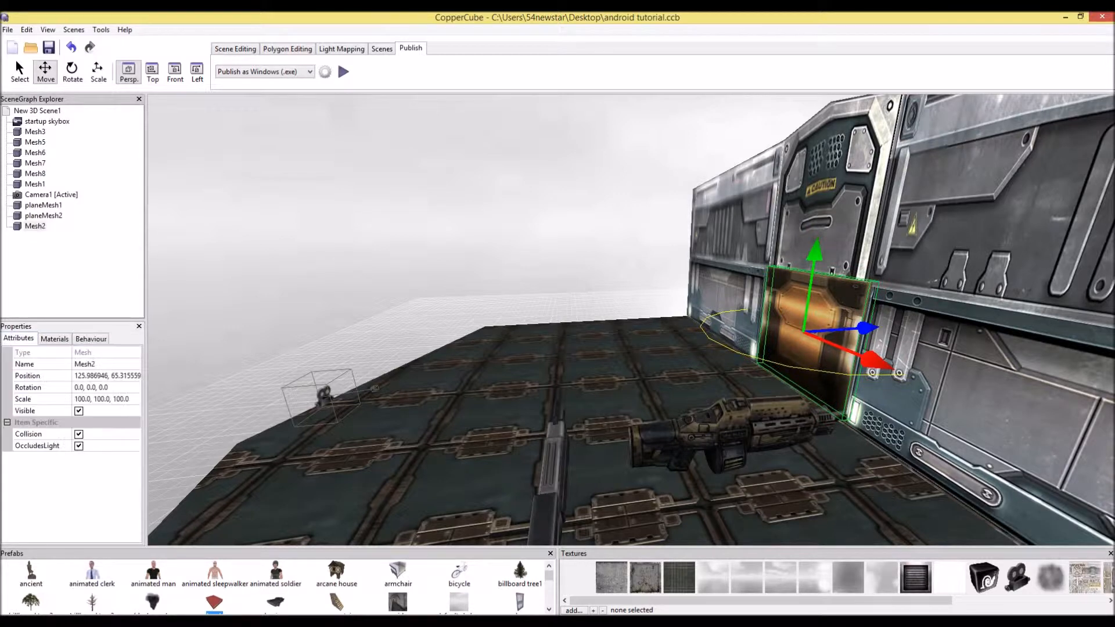
{"action": "left_click", "coordinate": [343, 72]}
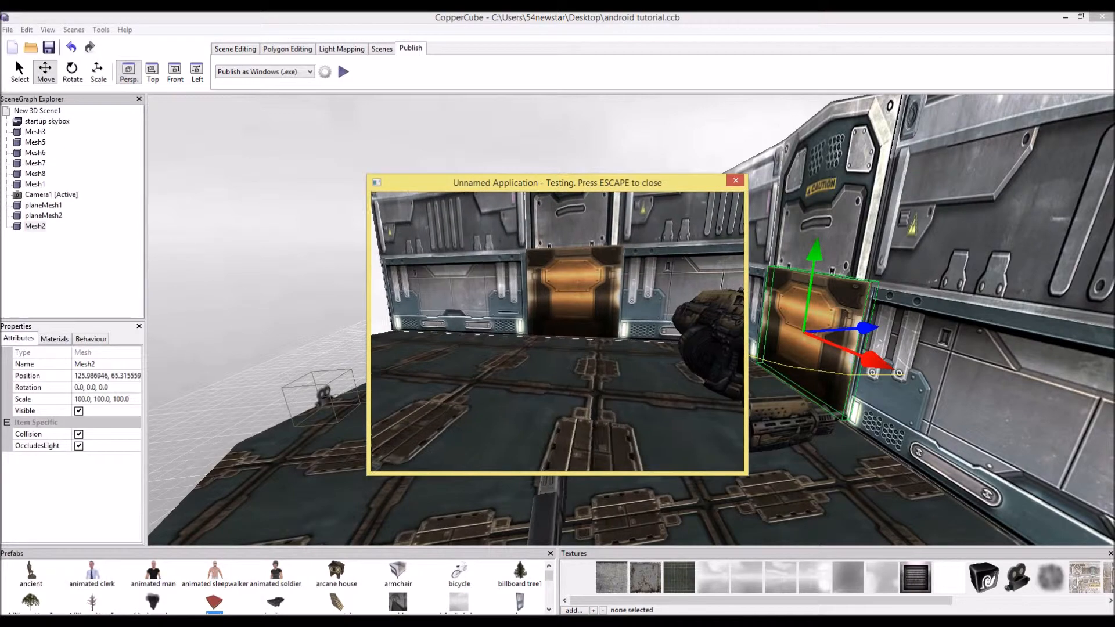
{"action": "key", "text": "w"}
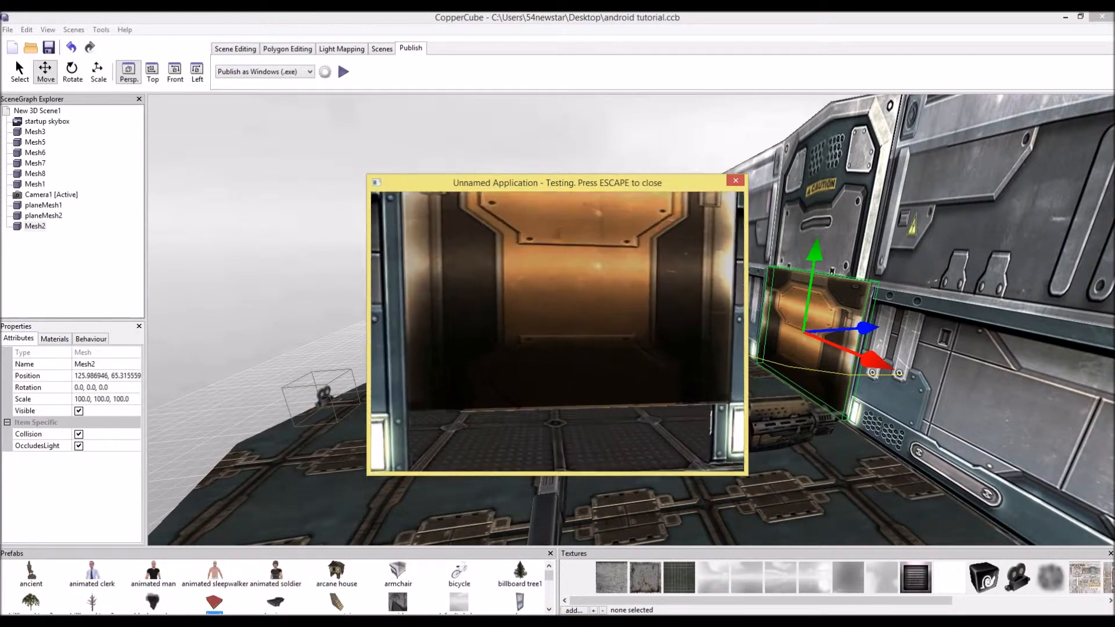
{"action": "key", "text": "s"}
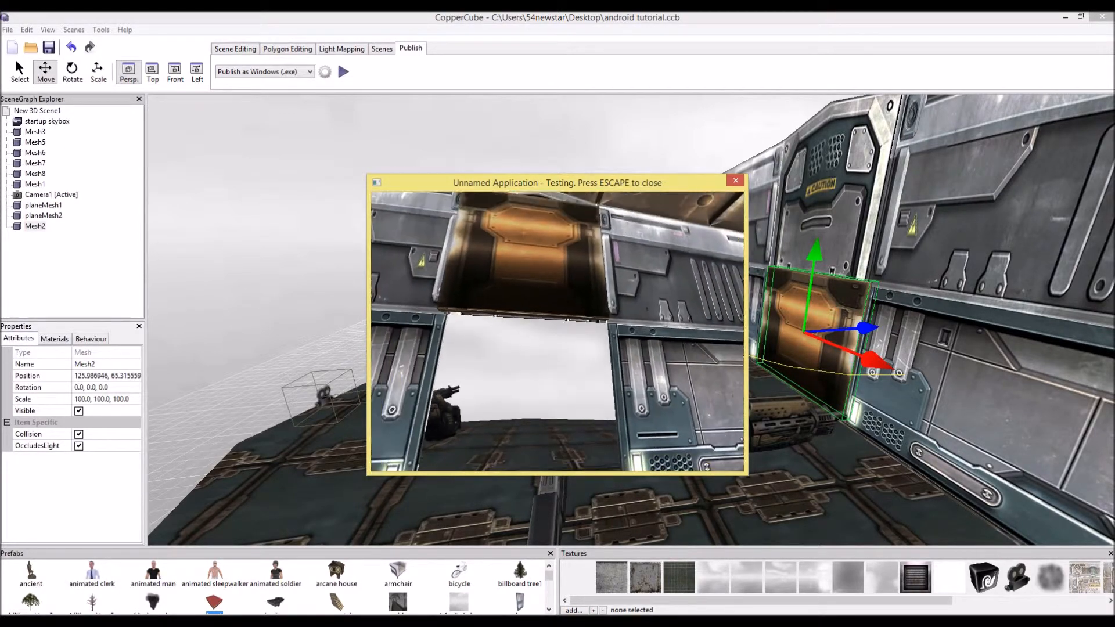
{"action": "key", "text": "s"}
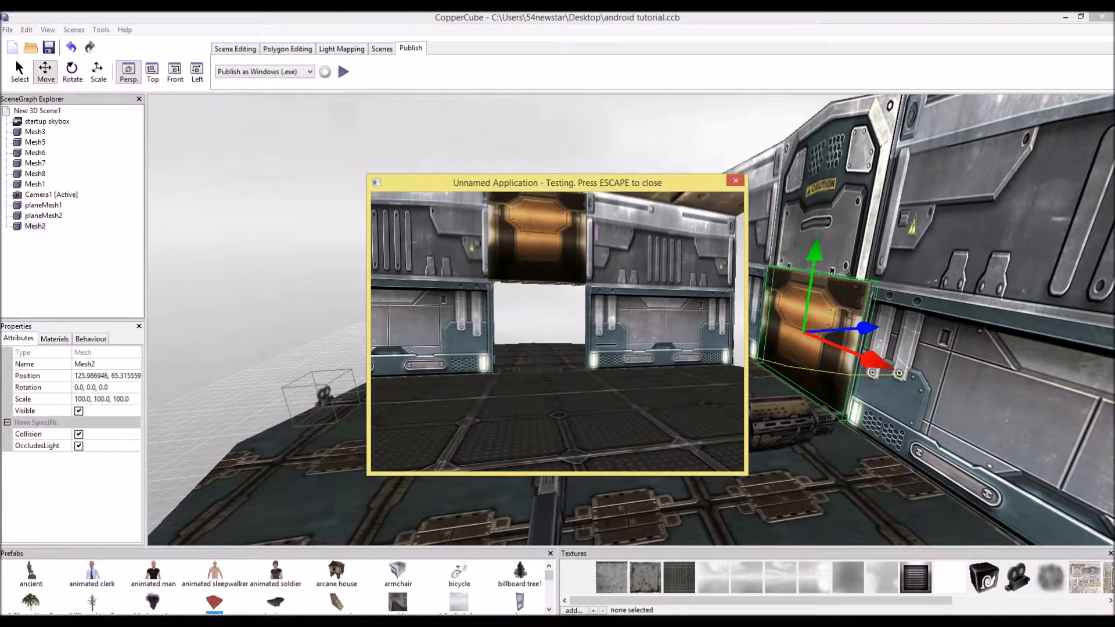
{"action": "key", "text": "s"}
{"action": "key", "text": "Escape"}
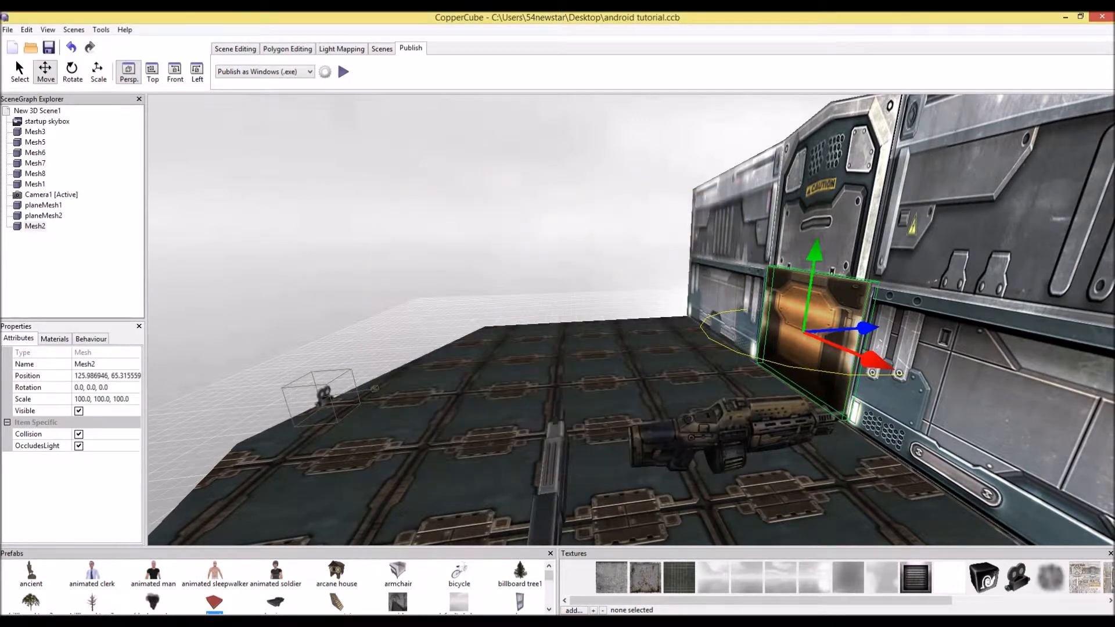
{"action": "left_click", "coordinate": [91, 339]}
{"action": "left_click", "coordinate": [58, 364]}
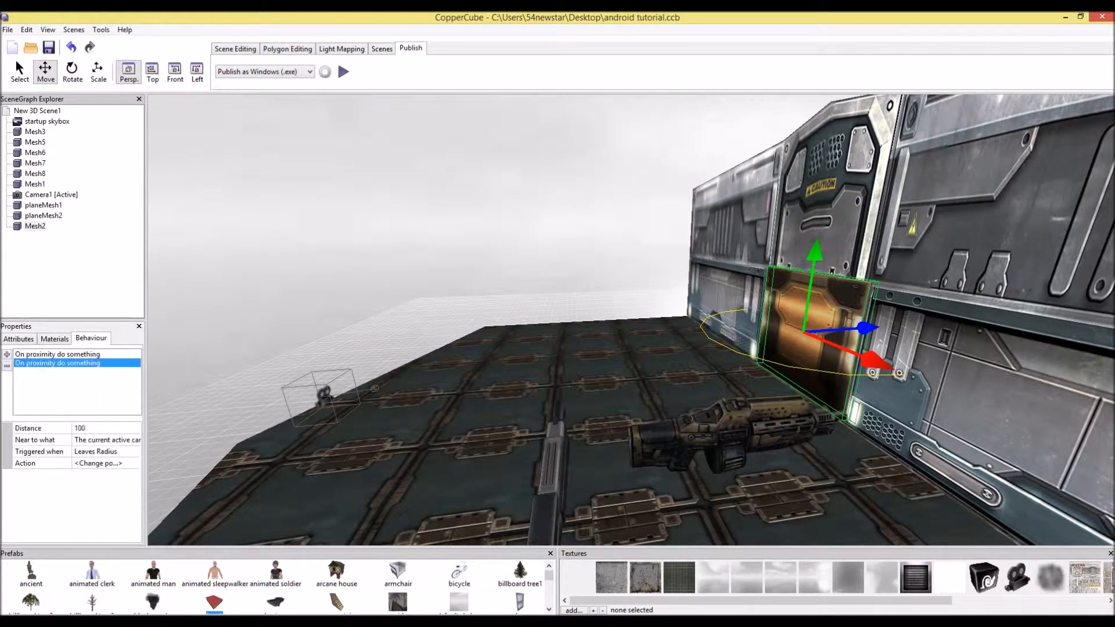
{"action": "left_click", "coordinate": [99, 463]}
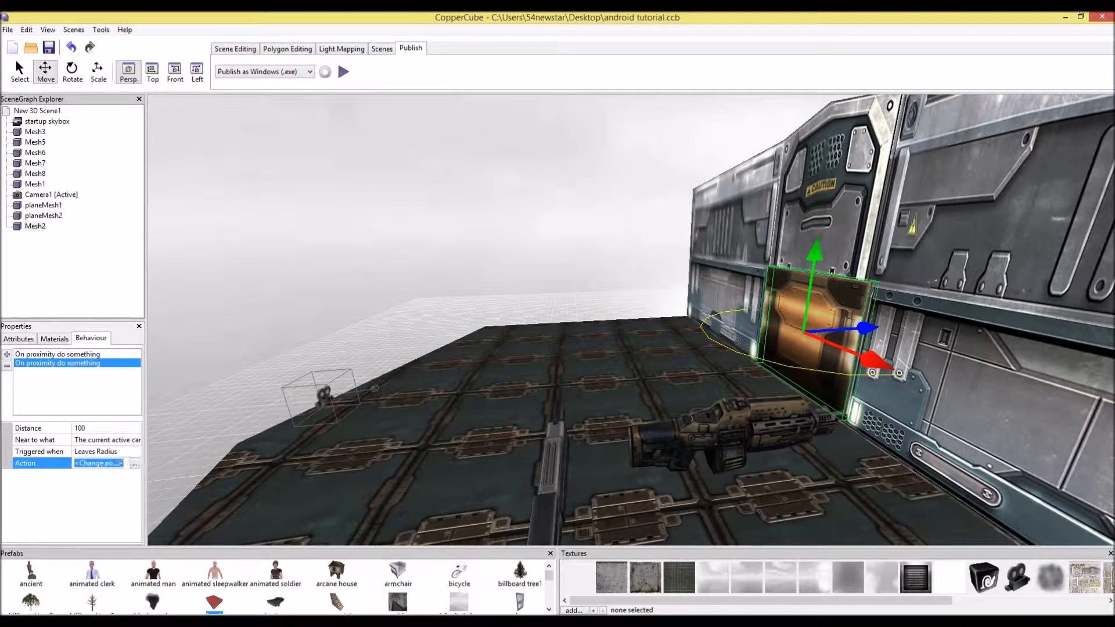
{"action": "left_click", "coordinate": [135, 463]}
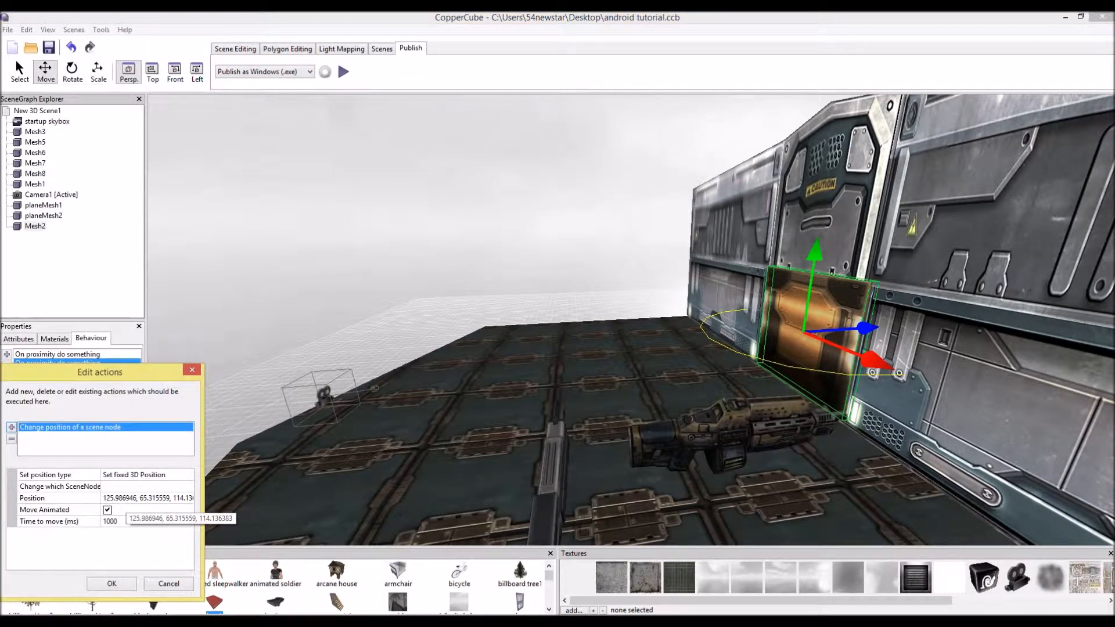
{"action": "left_click", "coordinate": [146, 486]}
{"action": "left_click", "coordinate": [188, 486]}
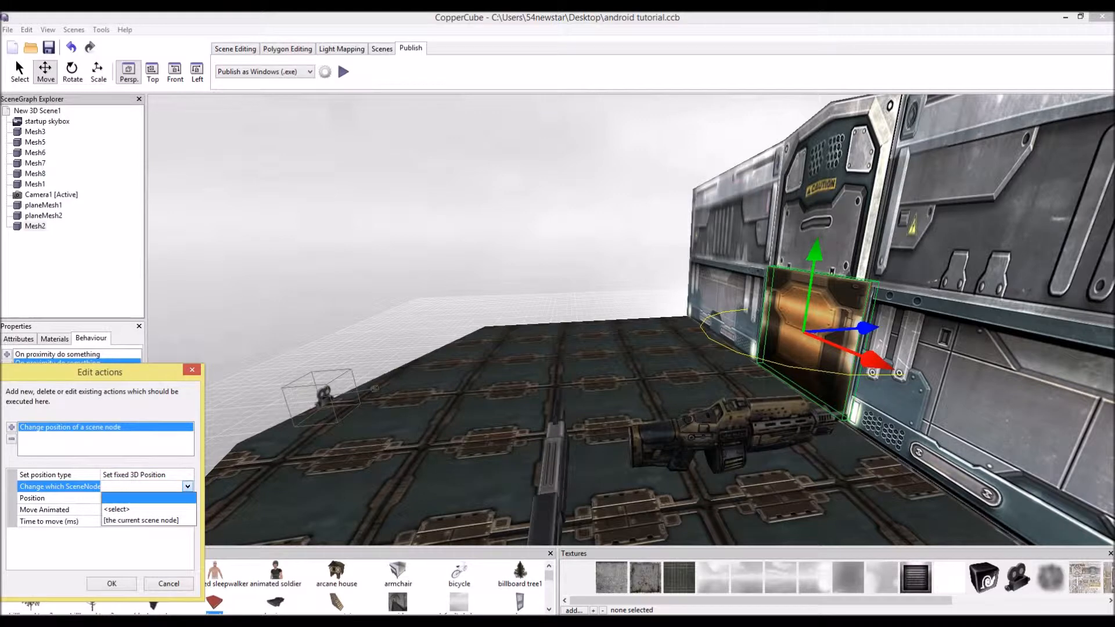
{"action": "left_click", "coordinate": [119, 508]}
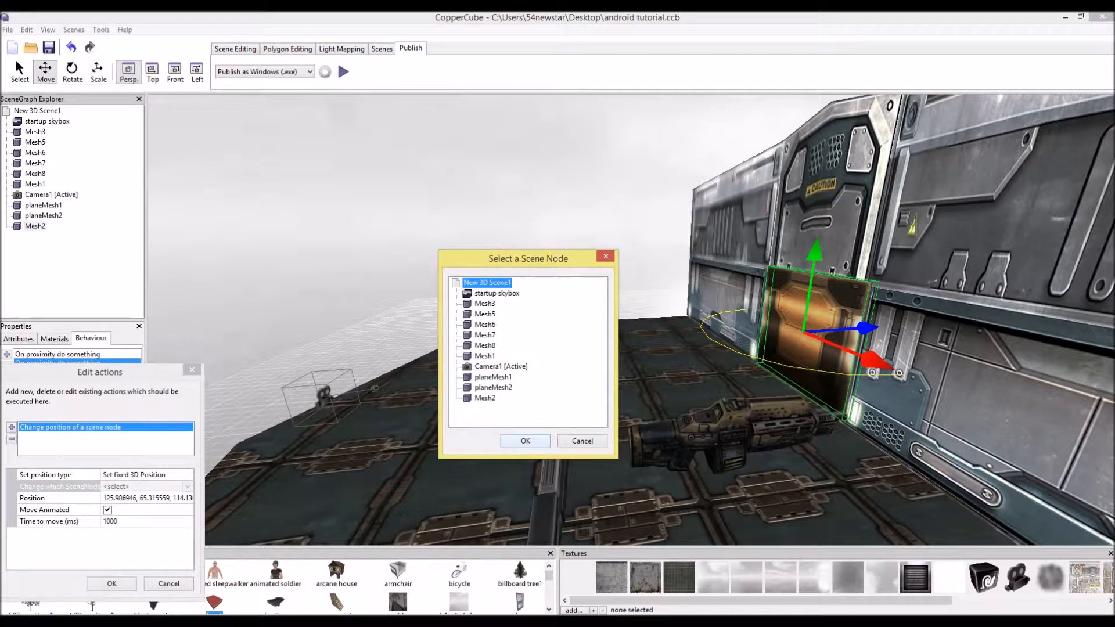
{"action": "left_click", "coordinate": [582, 441]}
{"action": "left_click", "coordinate": [111, 584]}
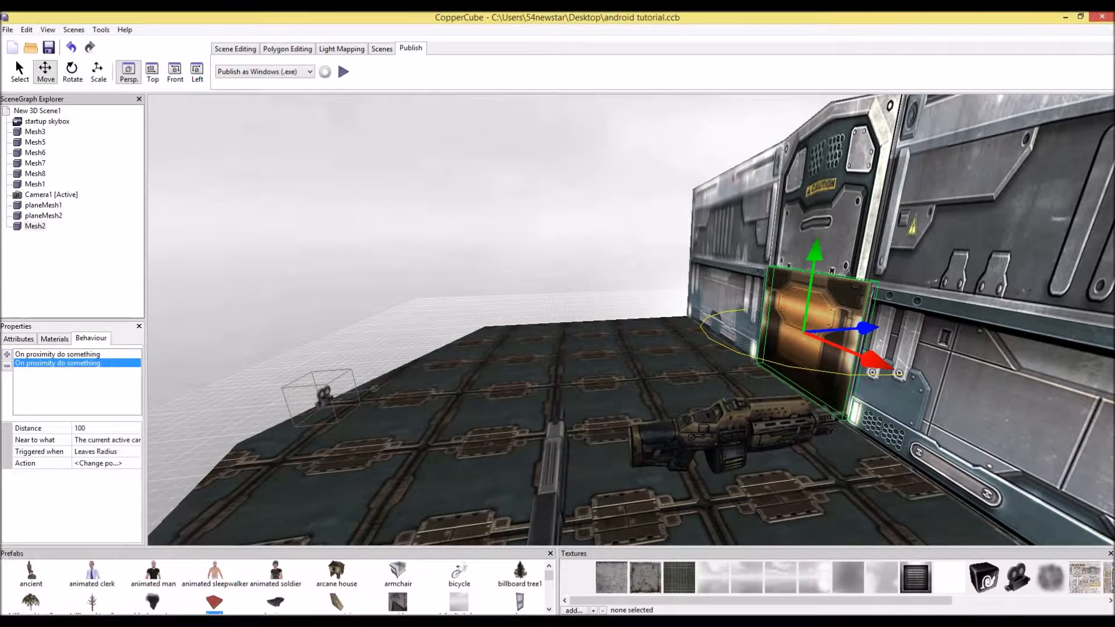
Retarget the leave-radius action's scene node to Mesh2 and confirm the action
{"action": "left_click", "coordinate": [18, 339]}
{"action": "left_click", "coordinate": [91, 339]}
{"action": "left_click", "coordinate": [98, 463]}
{"action": "left_click", "coordinate": [135, 463]}
{"action": "left_click", "coordinate": [145, 487]}
{"action": "left_click", "coordinate": [187, 486]}
{"action": "left_click", "coordinate": [134, 509]}
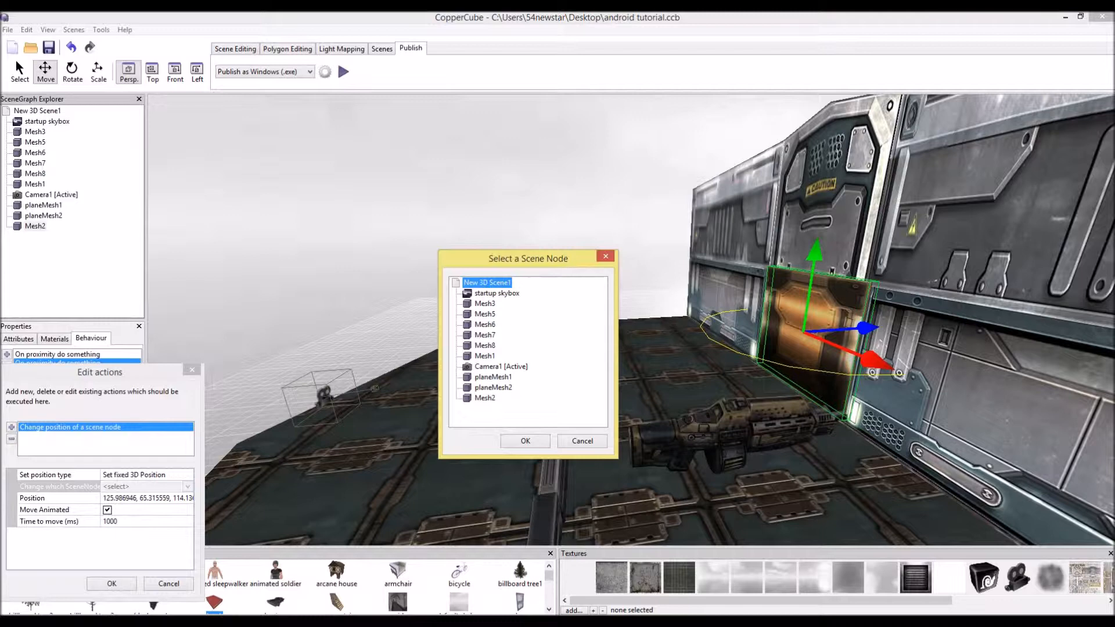
{"action": "left_click", "coordinate": [485, 397]}
{"action": "left_click", "coordinate": [525, 441]}
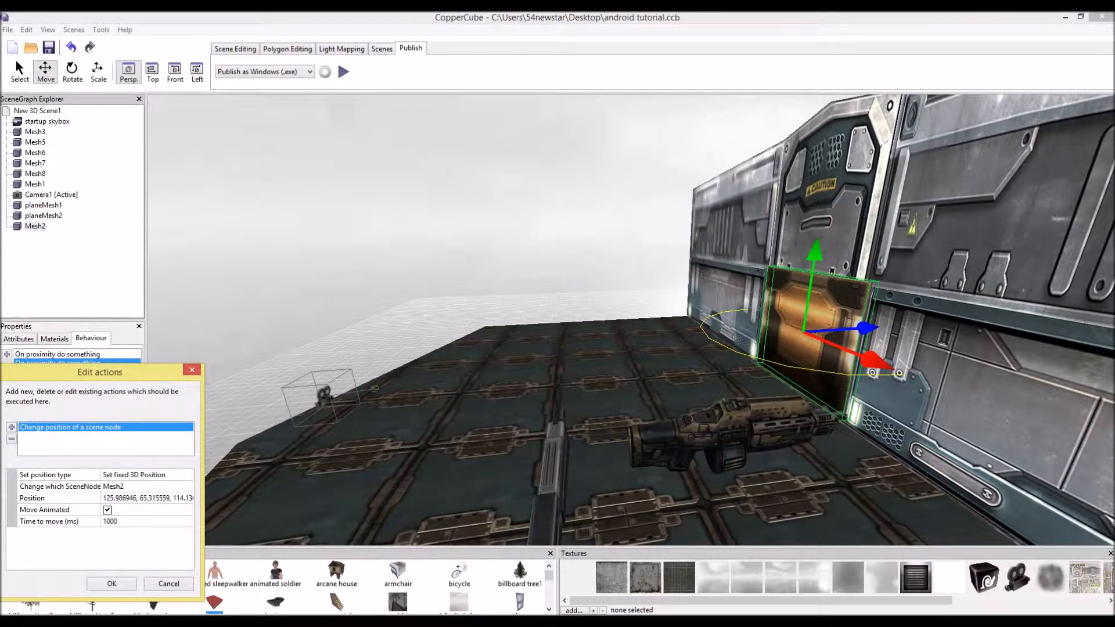
{"action": "left_click", "coordinate": [112, 583]}
Play-test the scene again, walking toward the door
{"action": "left_click", "coordinate": [343, 72]}
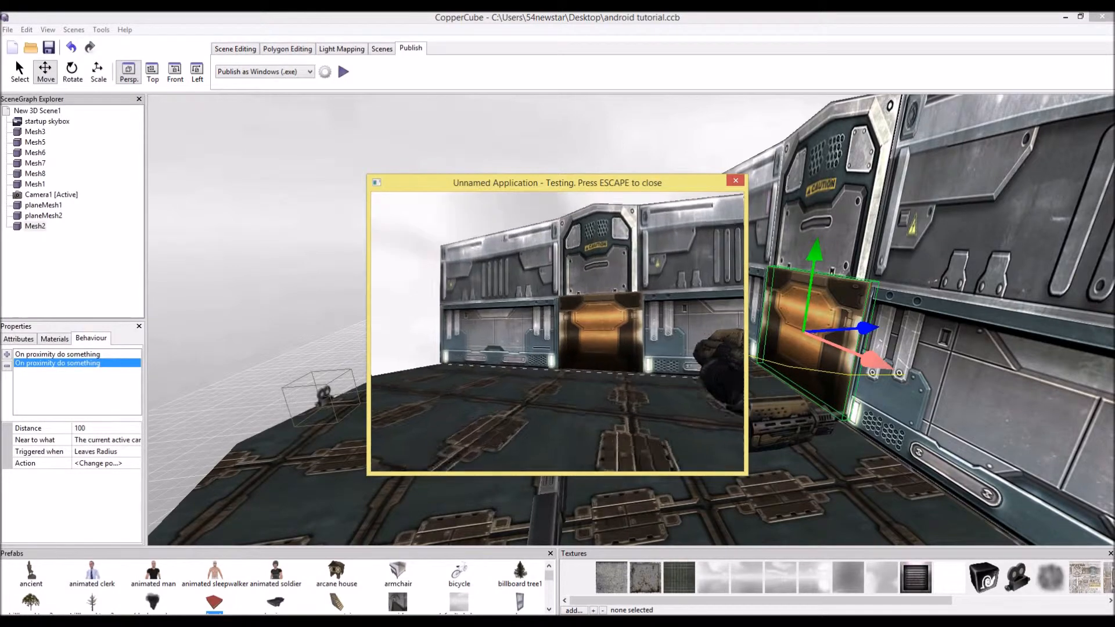
{"action": "key", "text": "w"}
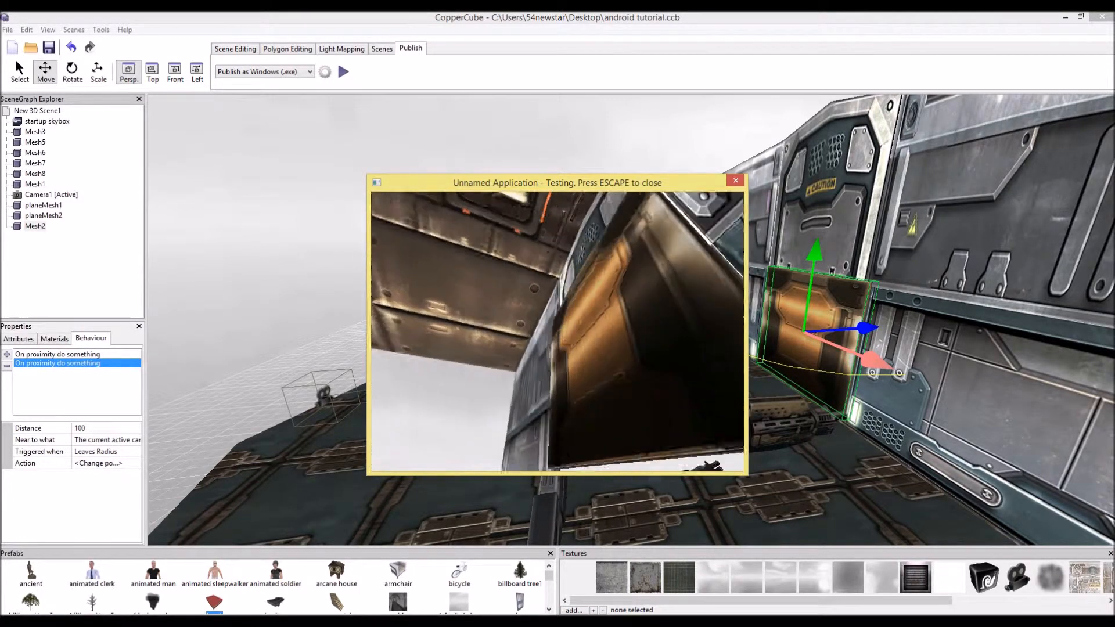
{"action": "key", "text": "Escape"}
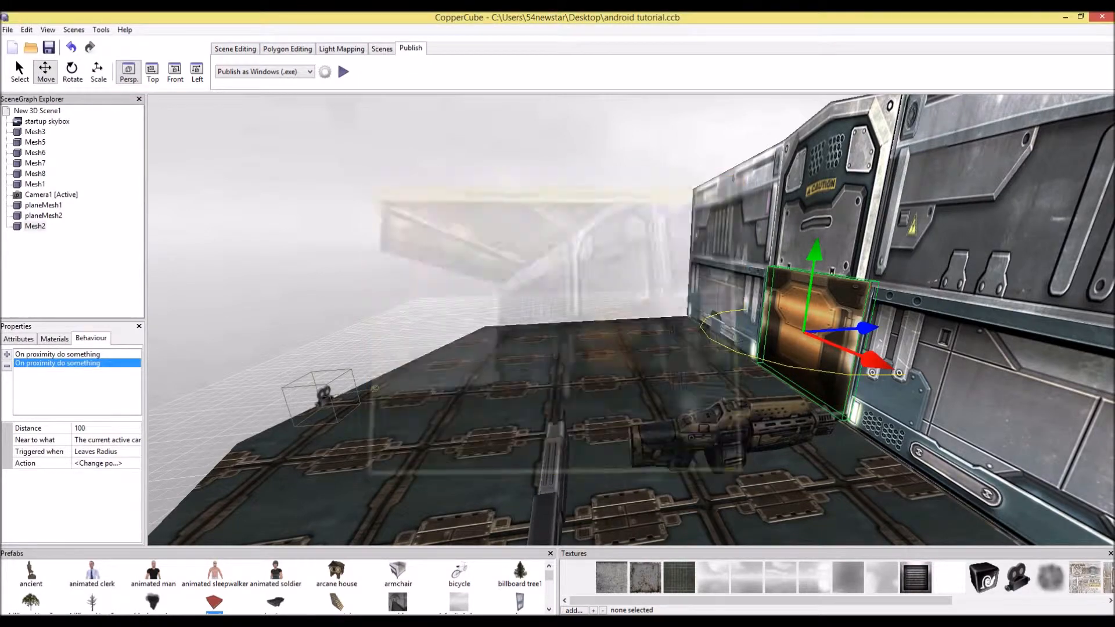
Copy the proximity behaviours from the first door panel
{"action": "key", "text": "Up"}
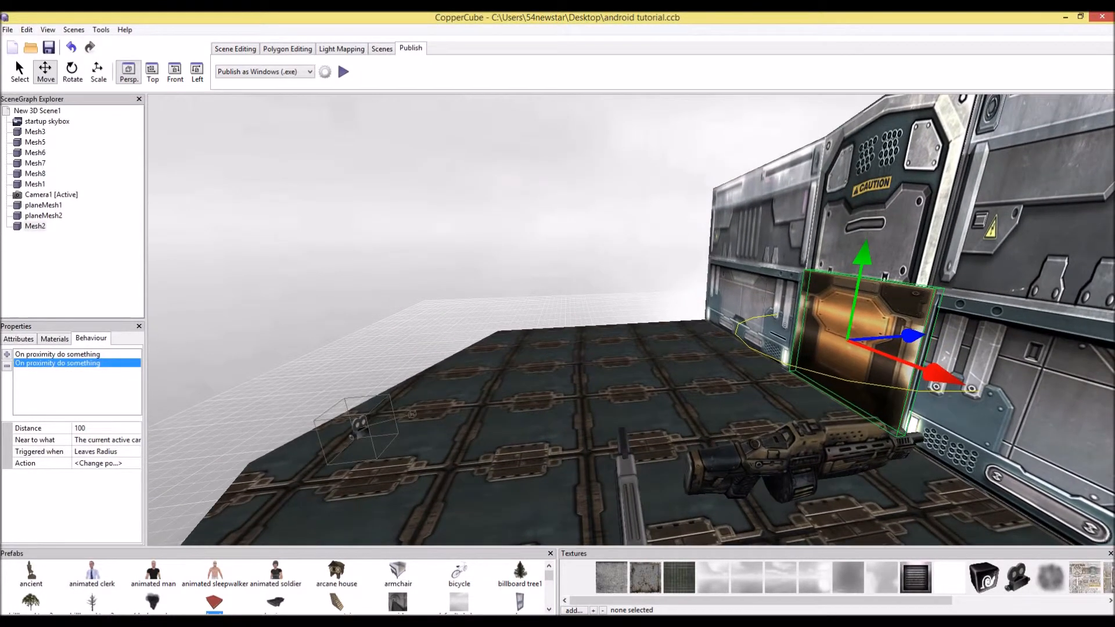
{"action": "key", "text": "Right"}
{"action": "key", "text": "Right"}
{"action": "key", "text": "Up"}
{"action": "key", "text": "Right"}
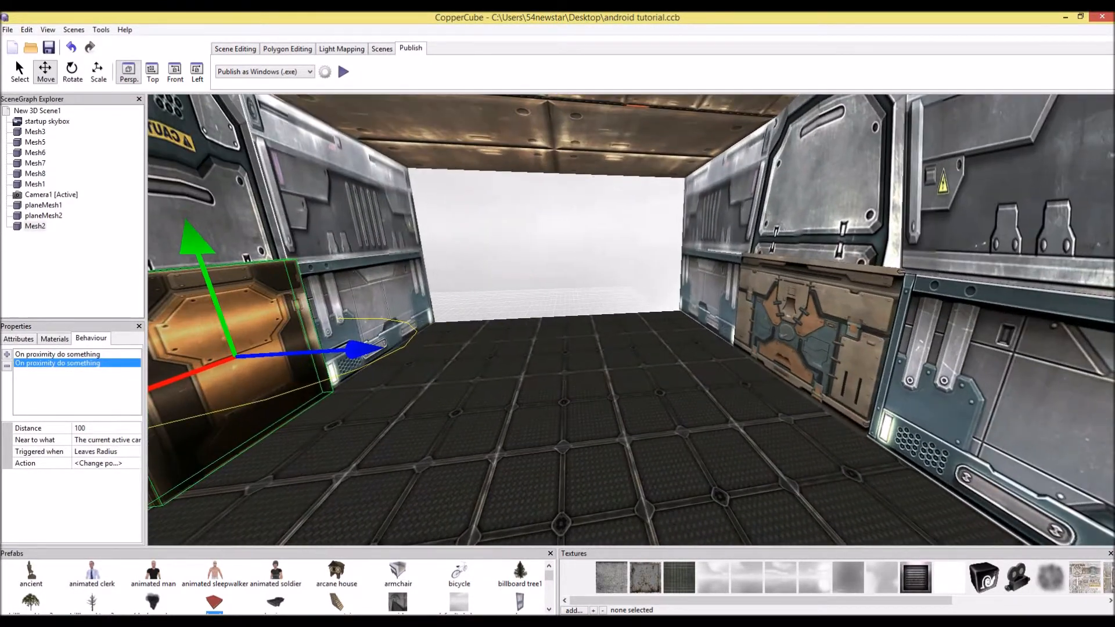
{"action": "right_click", "coordinate": [257, 371]}
{"action": "mouse_move", "coordinate": [316, 447]}
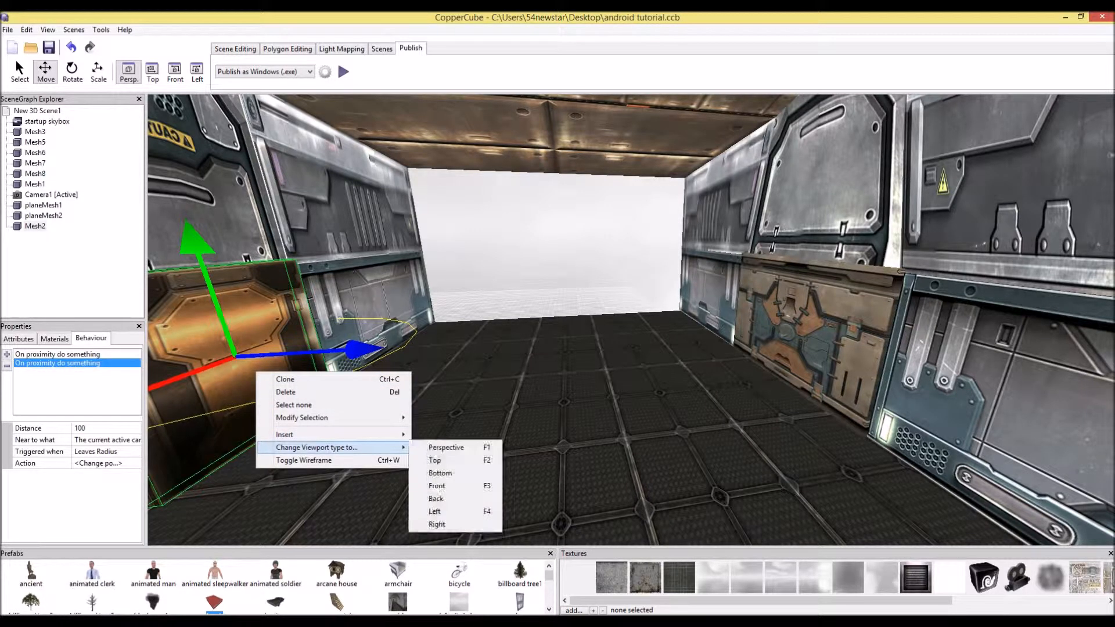
{"action": "mouse_move", "coordinate": [302, 418]}
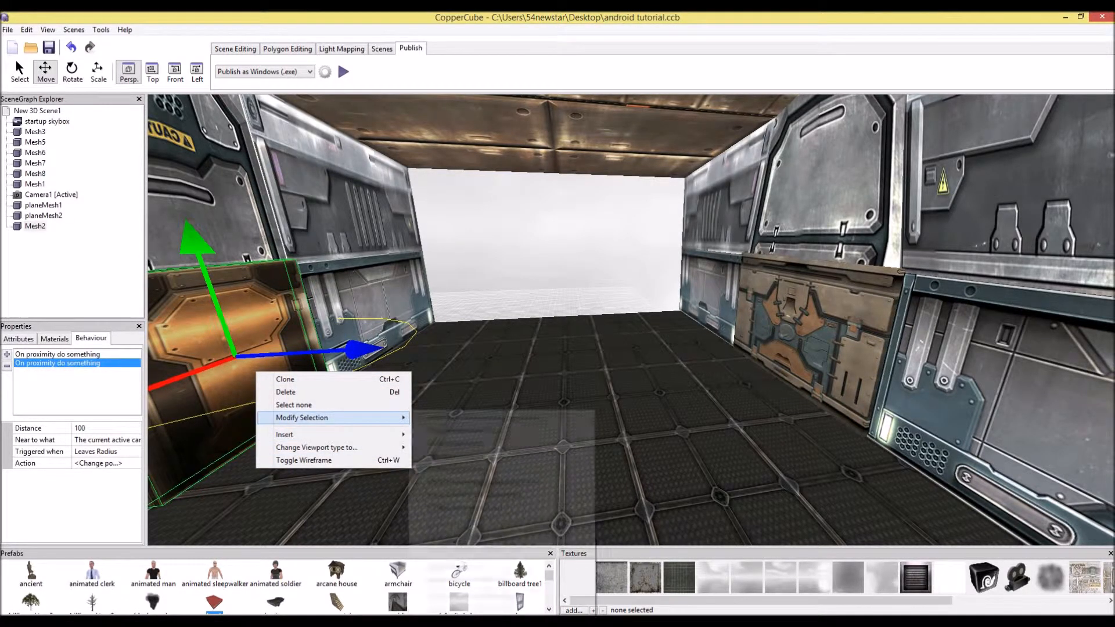
{"action": "left_click", "coordinate": [472, 597]}
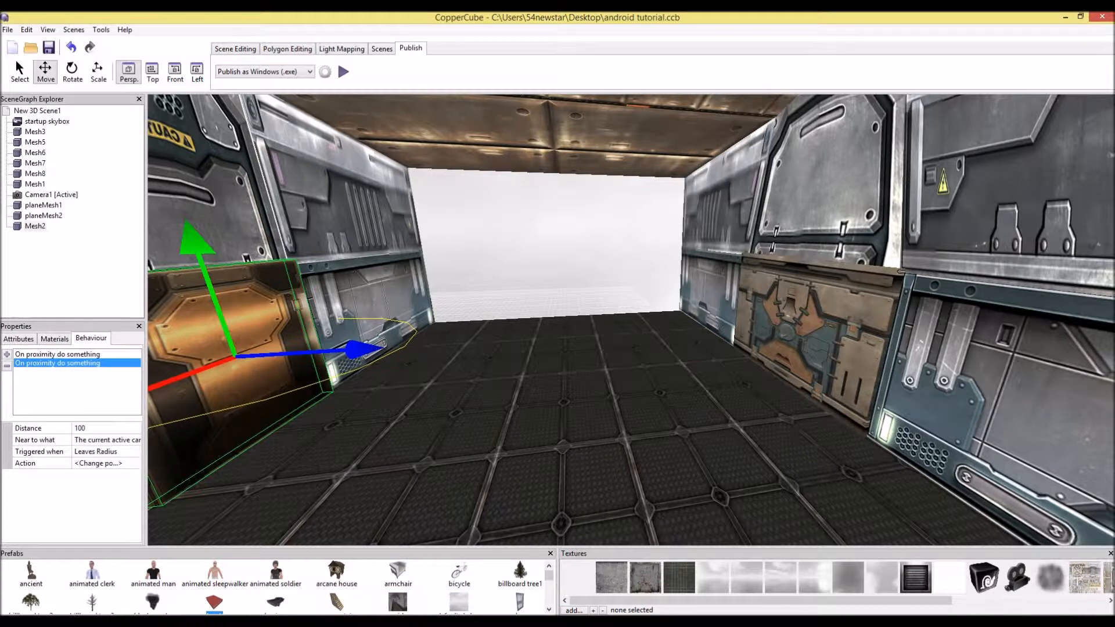
Paste the copied behaviours onto the second door panel, Mesh6
{"action": "left_click", "coordinate": [813, 342]}
{"action": "right_click", "coordinate": [796, 347]}
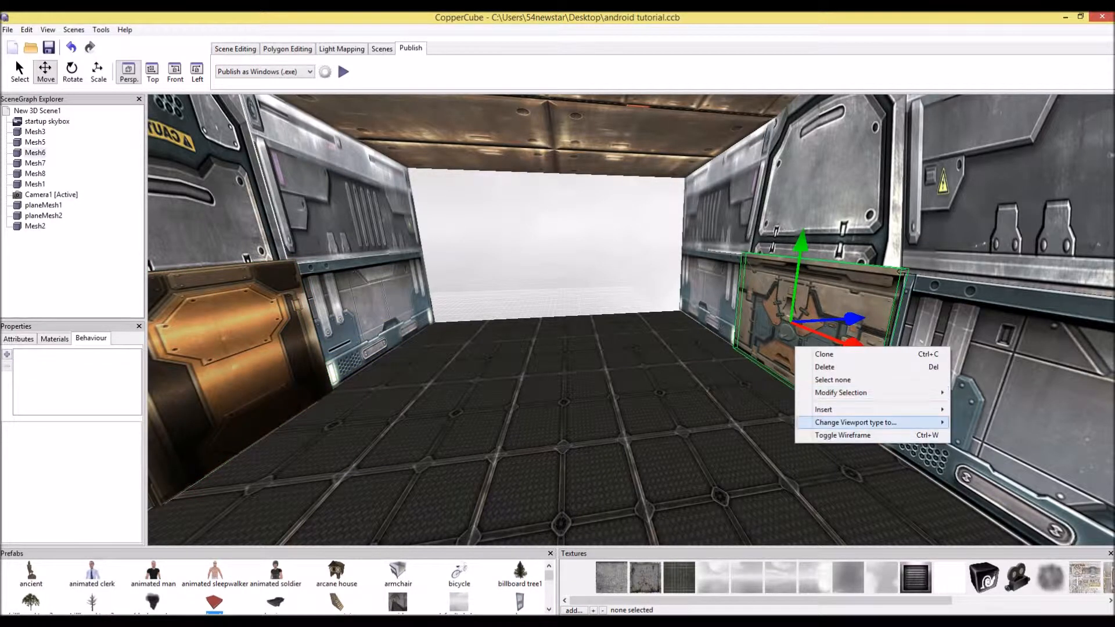
{"action": "mouse_move", "coordinate": [841, 393]}
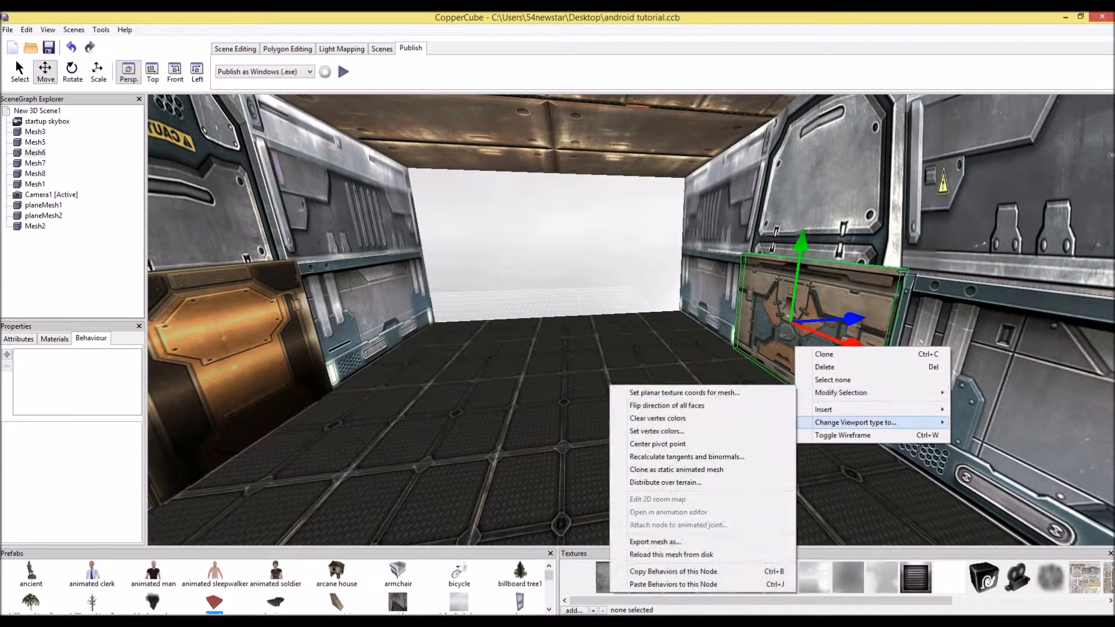
{"action": "left_click", "coordinate": [674, 584]}
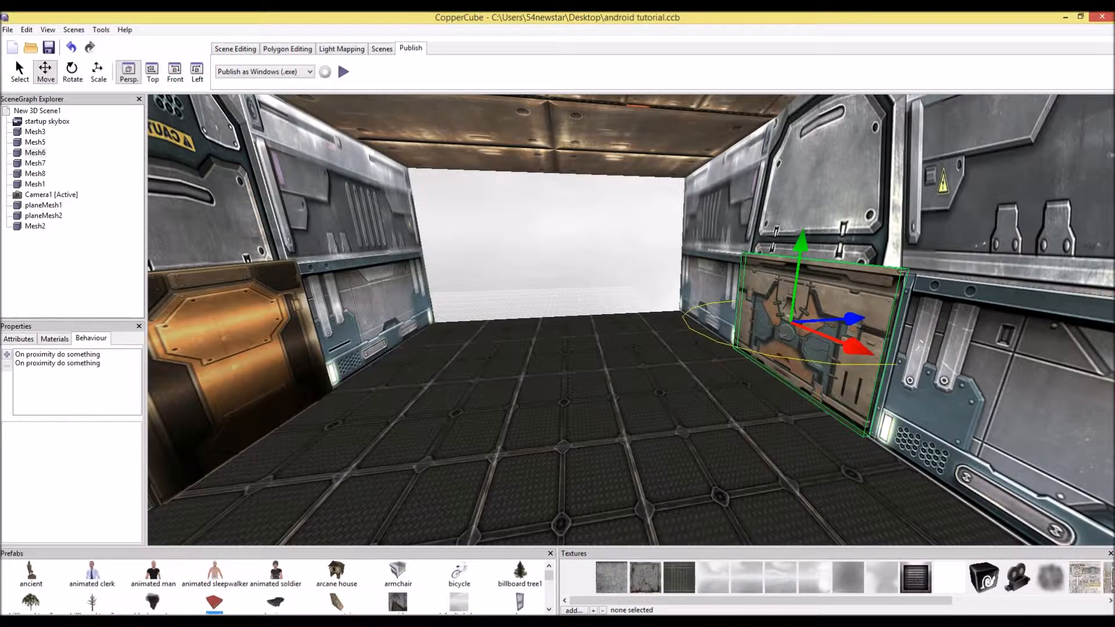
Inspect the actions of both proximity behaviours on the second door panel
{"action": "left_click", "coordinate": [58, 363]}
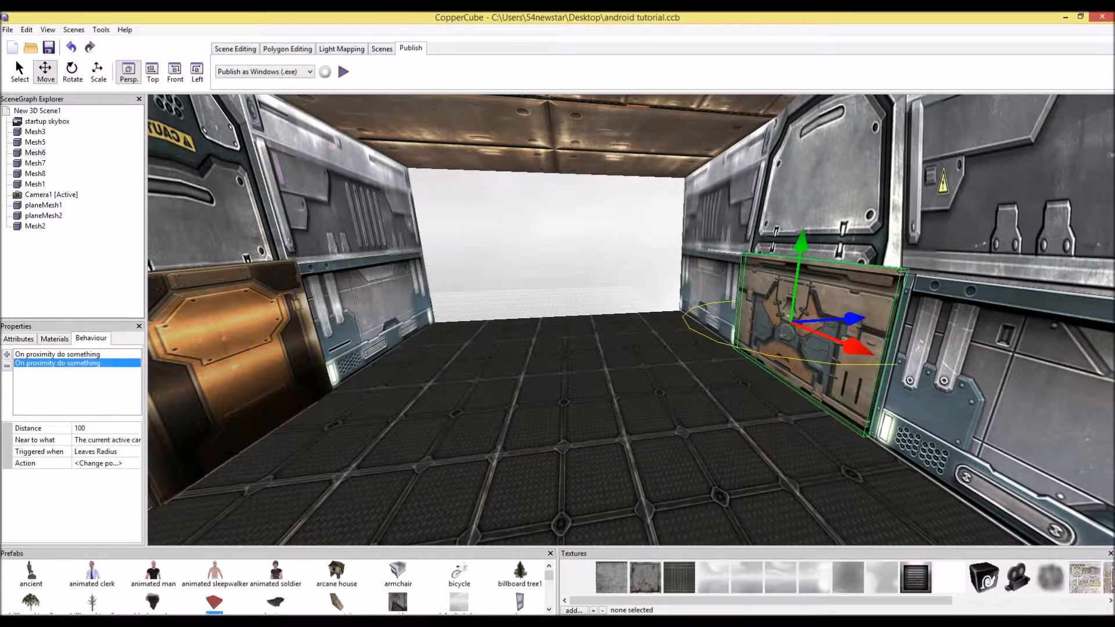
{"action": "left_click", "coordinate": [18, 338]}
{"action": "left_click", "coordinate": [91, 339]}
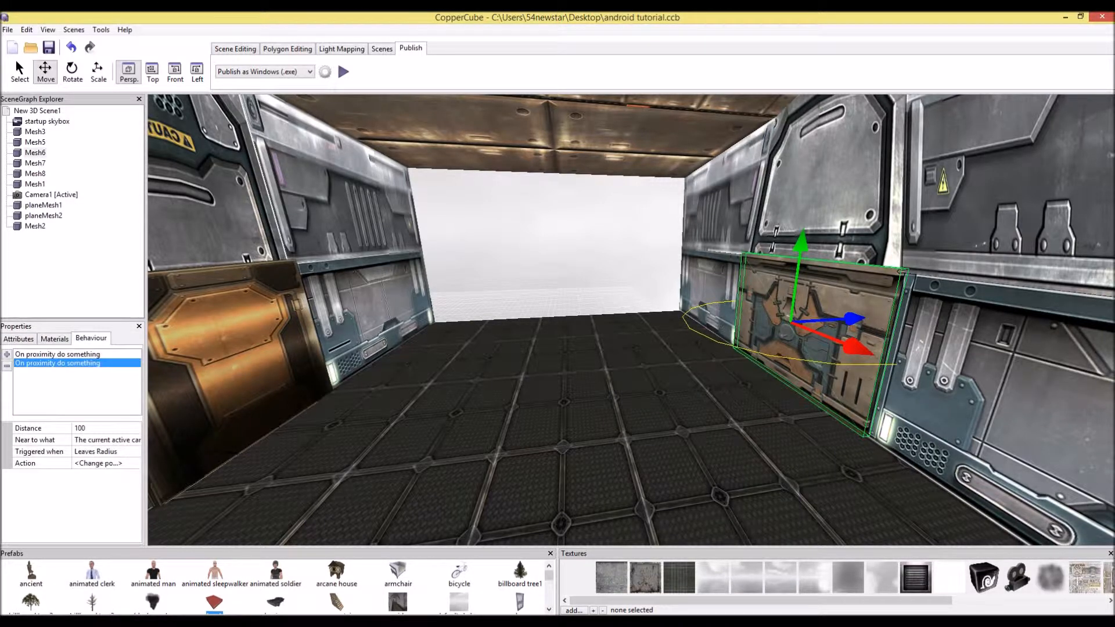
{"action": "left_click", "coordinate": [99, 452]}
{"action": "left_click", "coordinate": [100, 464]}
{"action": "left_click", "coordinate": [135, 464]}
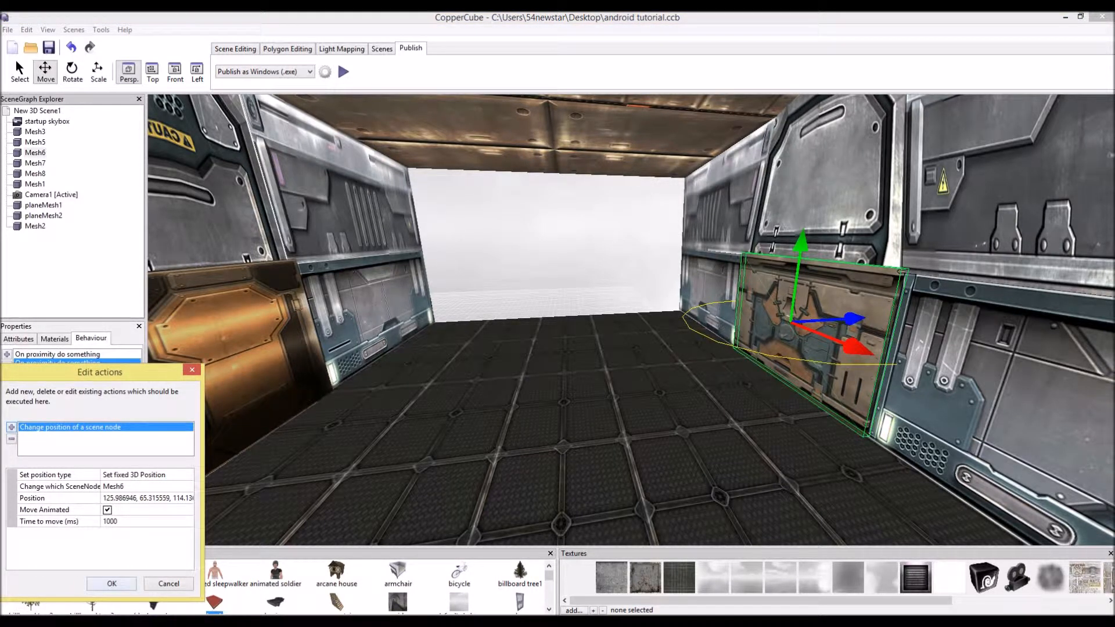
{"action": "left_click", "coordinate": [112, 583]}
{"action": "left_click", "coordinate": [82, 354]}
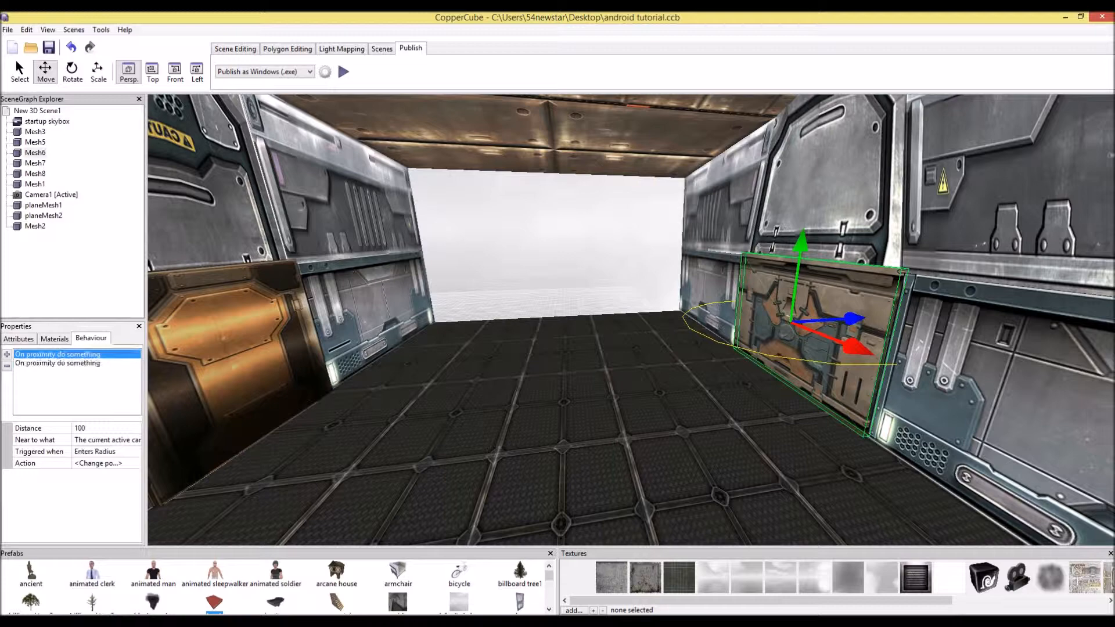
{"action": "left_click", "coordinate": [108, 464]}
{"action": "left_click", "coordinate": [135, 463]}
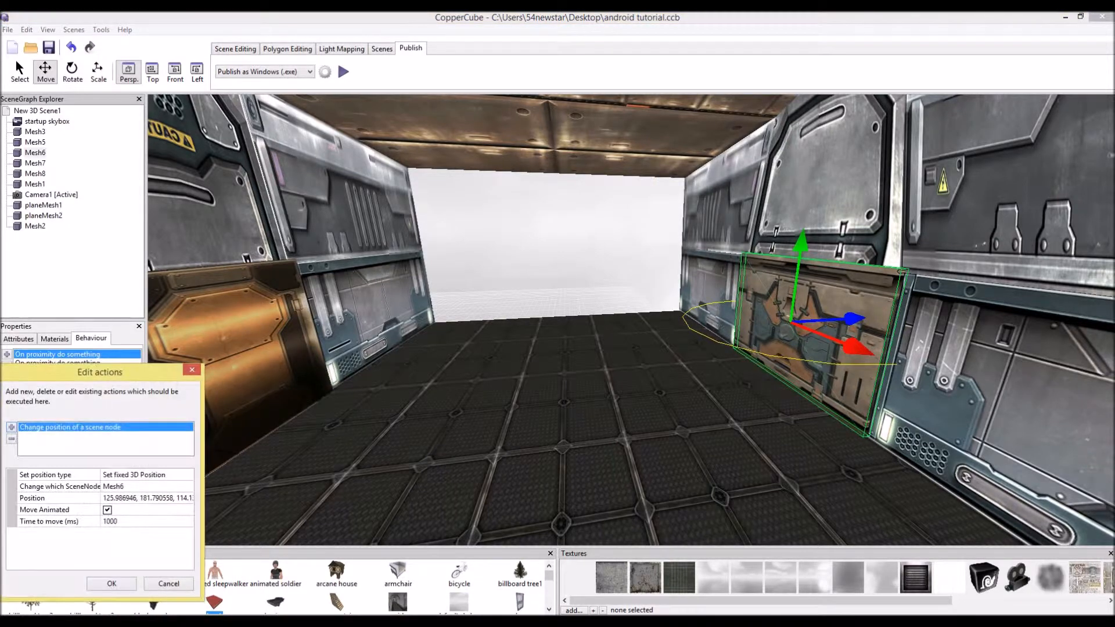
{"action": "left_click", "coordinate": [111, 583]}
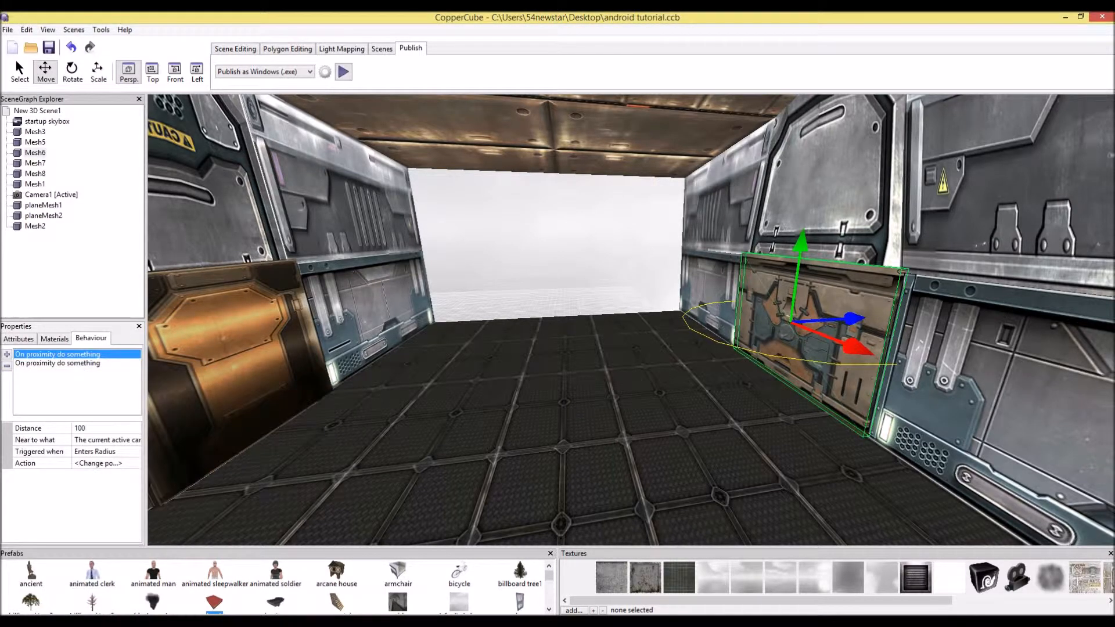
Play-test the scene, walking toward the second door
{"action": "left_click", "coordinate": [343, 72]}
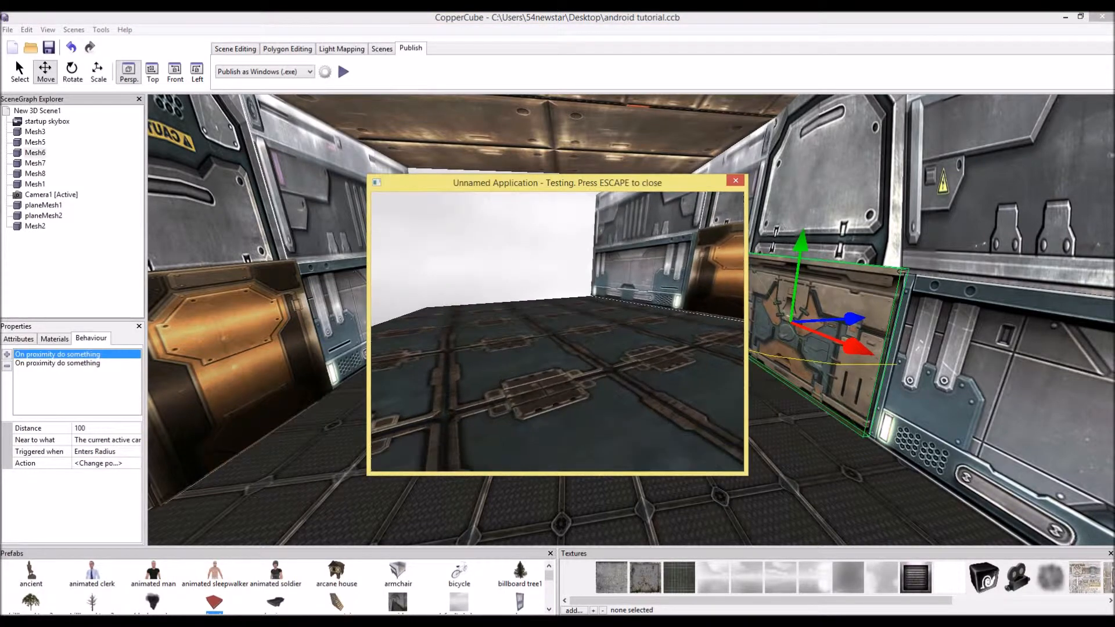
{"action": "key", "text": "w"}
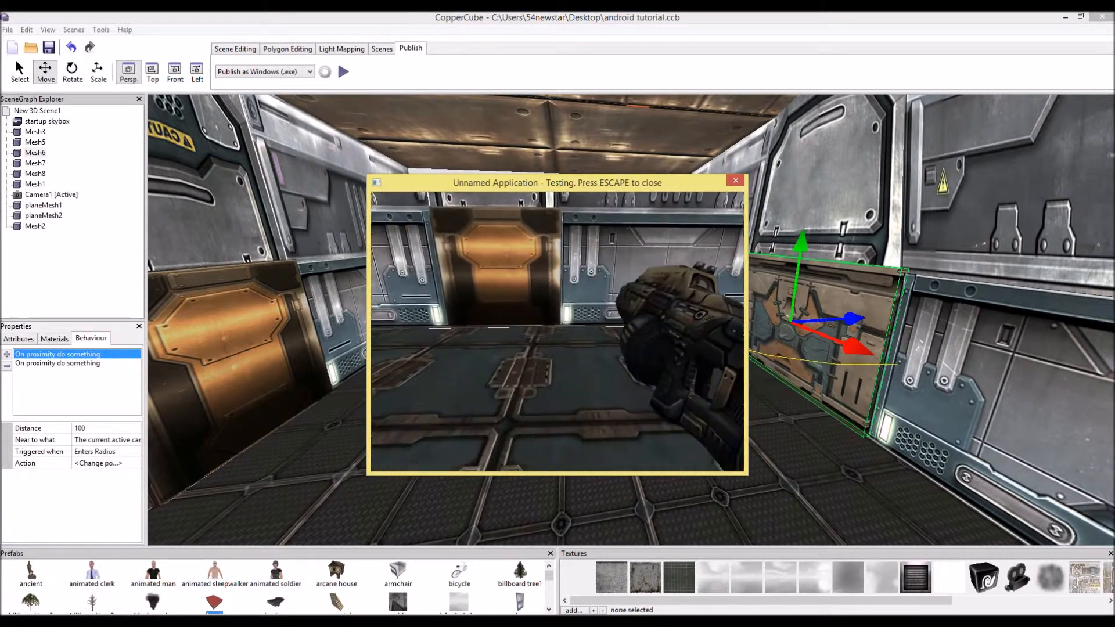
{"action": "key", "text": "w"}
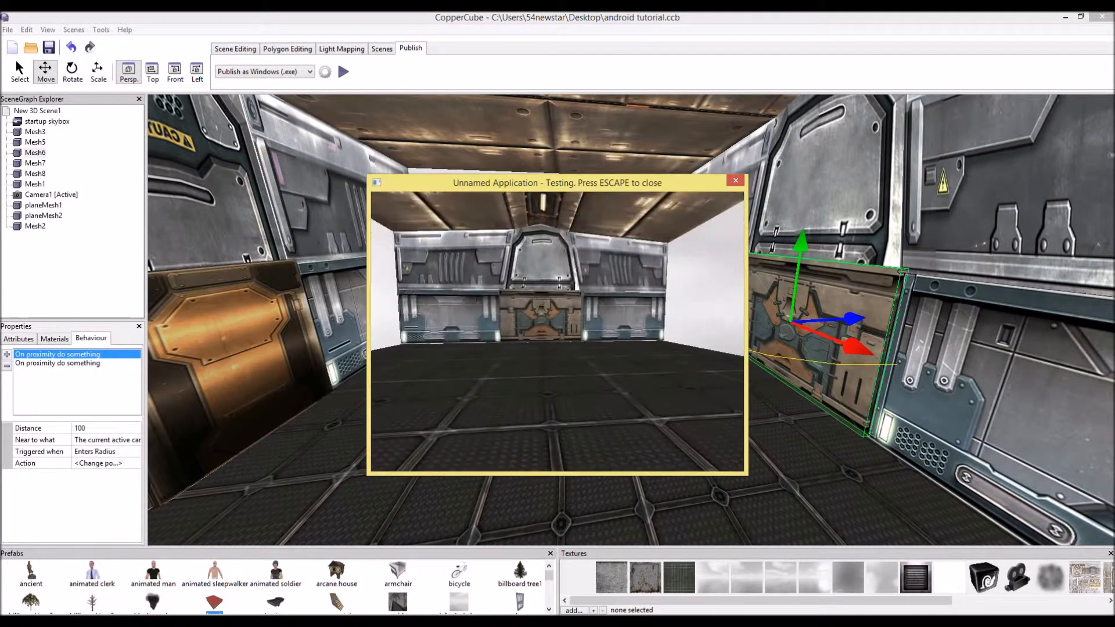
{"action": "key", "text": "w"}
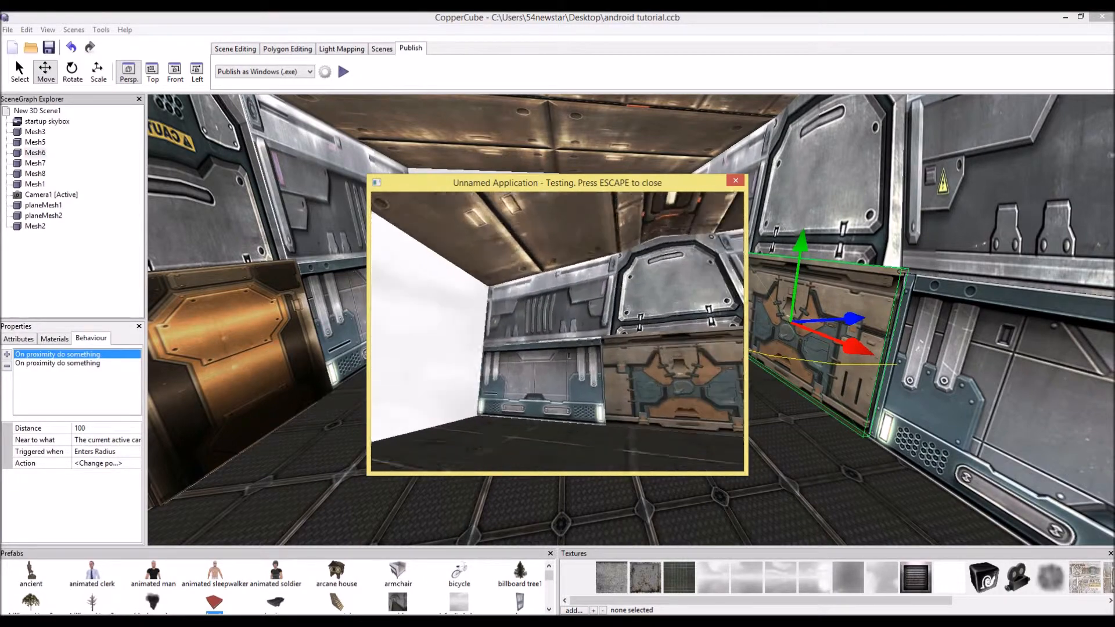
{"action": "key", "text": "w"}
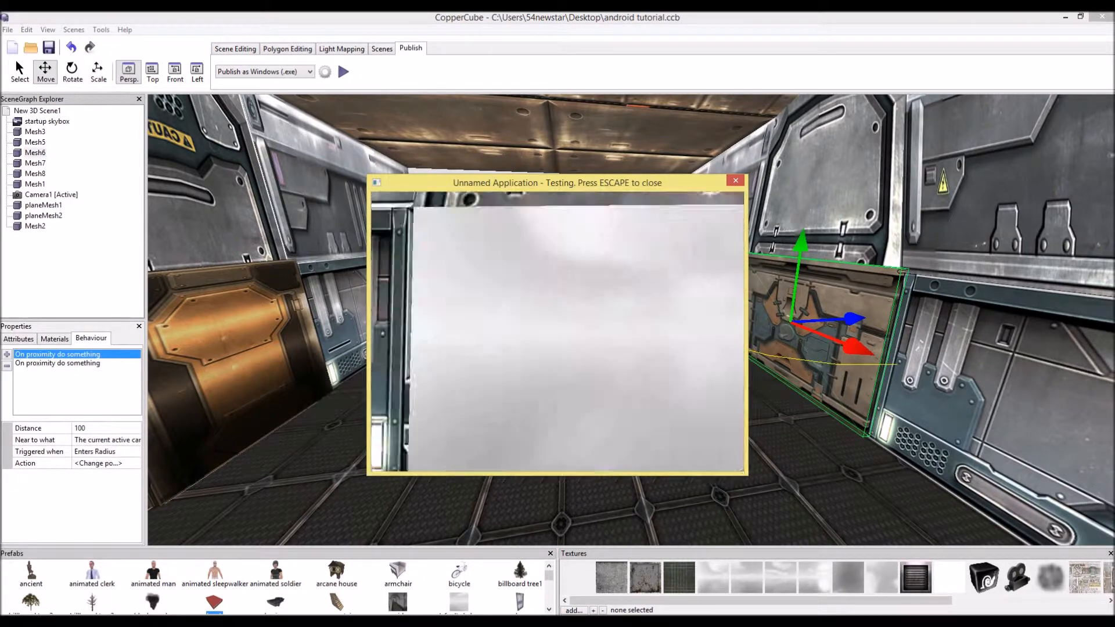
{"action": "key", "text": "Escape"}
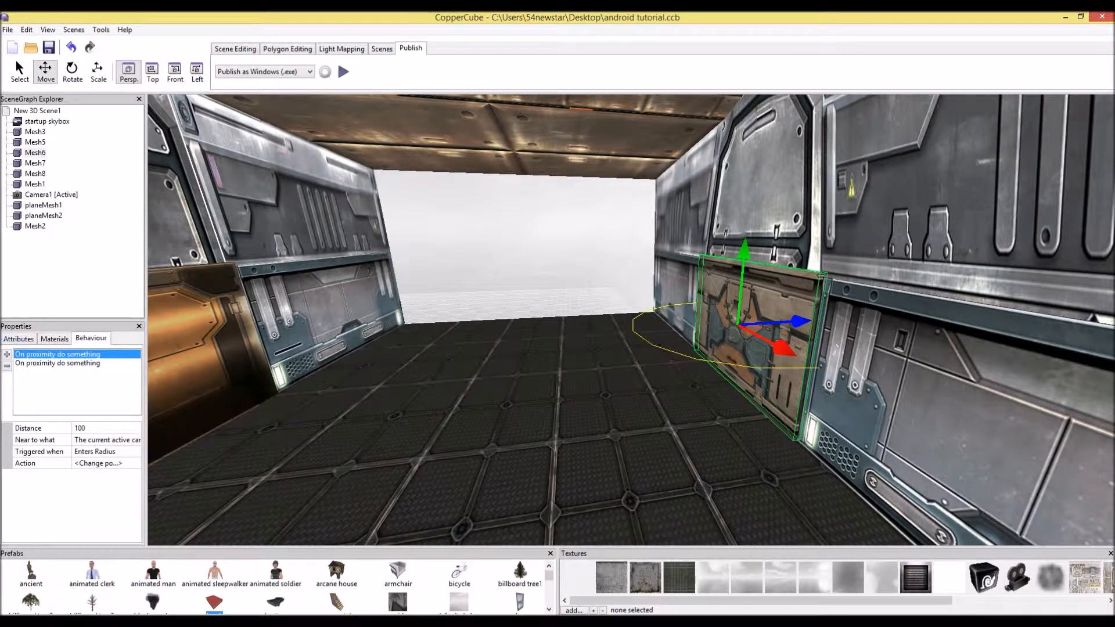
Raise the second door panel upward and copy its new position
{"action": "left_click", "coordinate": [18, 339]}
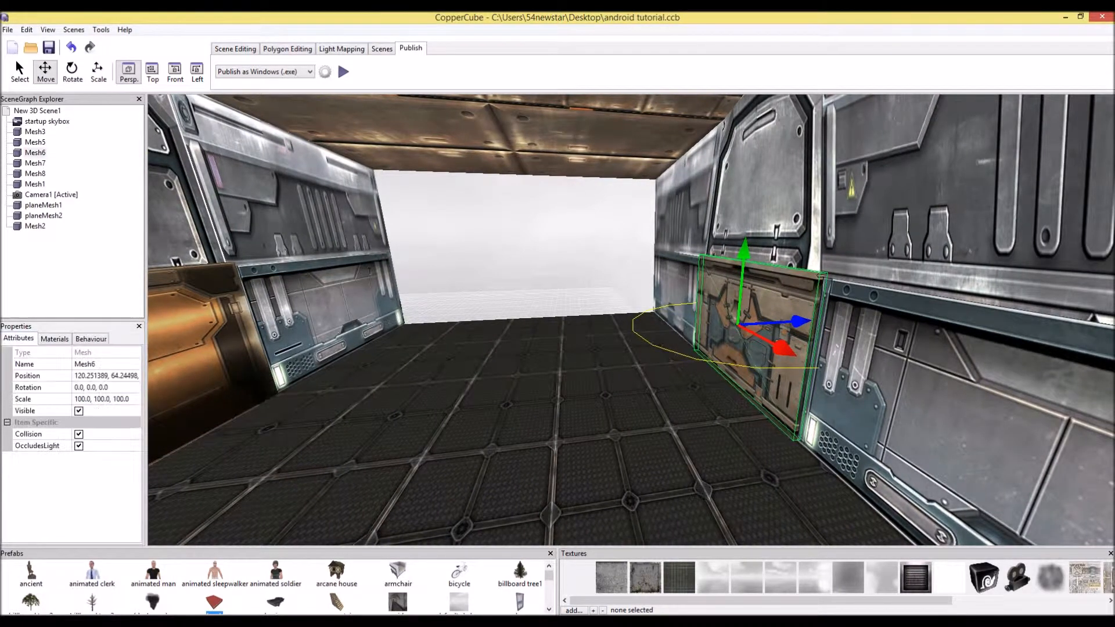
{"action": "left_click", "coordinate": [106, 375]}
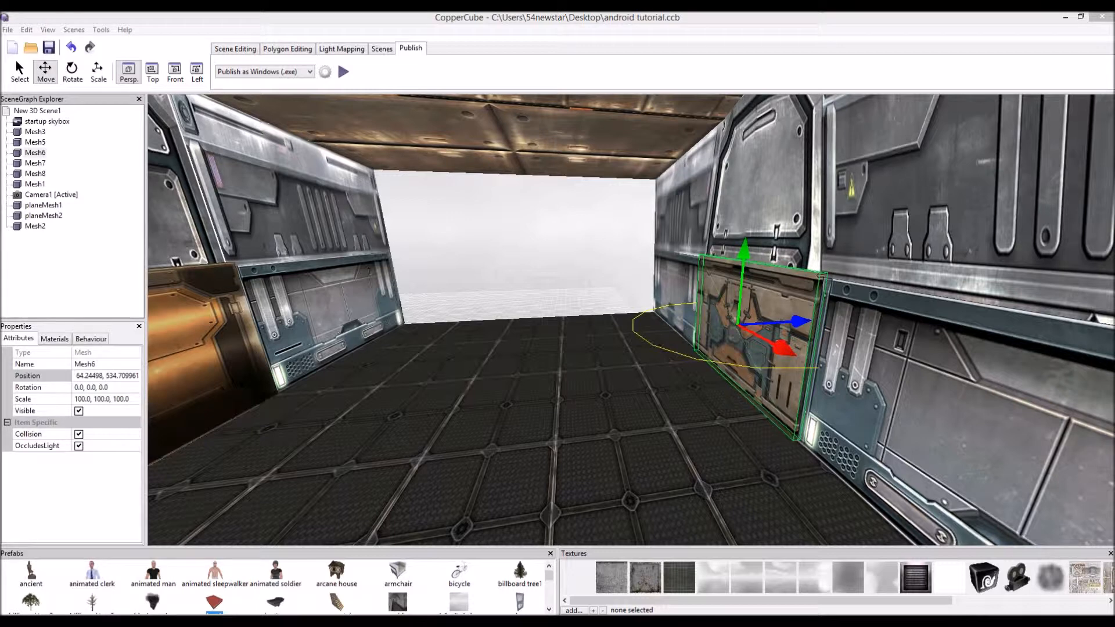
{"action": "left_click_drag", "start_coordinate": [744, 252], "coordinate": [757, 111]}
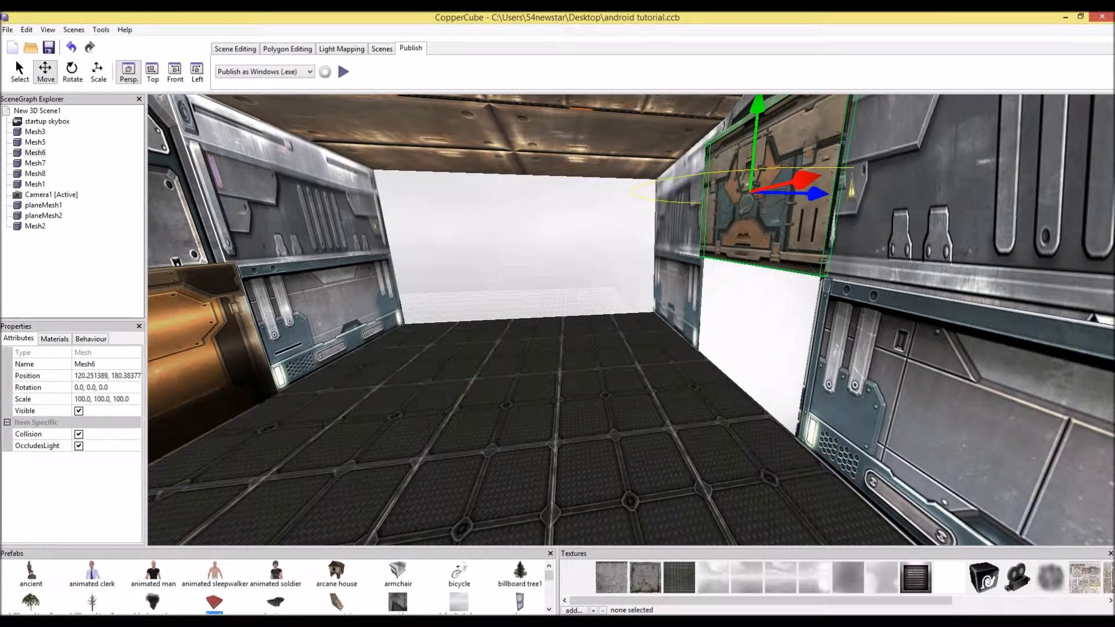
{"action": "left_click", "coordinate": [107, 376]}
{"action": "key", "text": "ctrl+c"}
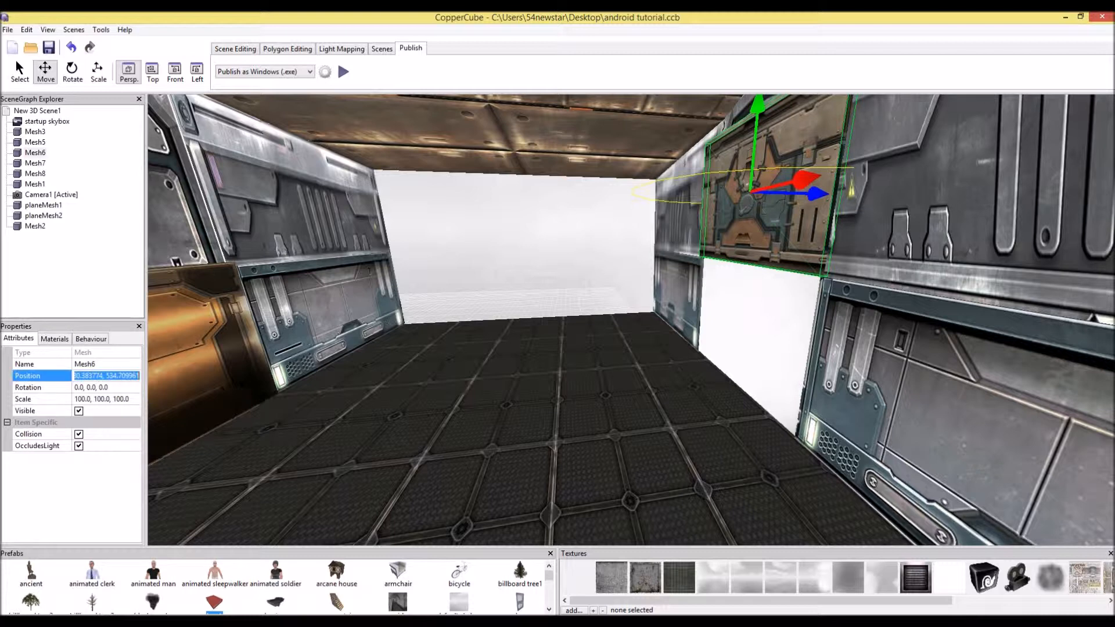
Paste the raised position into the enter-radius action's target position and confirm
{"action": "left_click", "coordinate": [91, 338]}
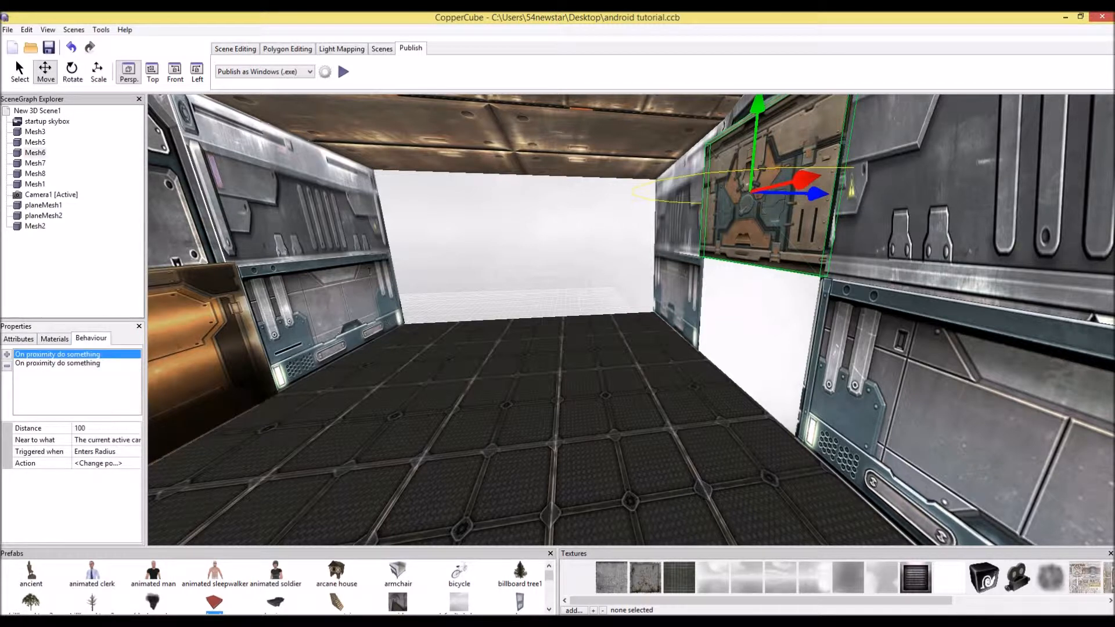
{"action": "left_click", "coordinate": [64, 363]}
{"action": "left_click", "coordinate": [64, 354]}
{"action": "left_click", "coordinate": [108, 463]}
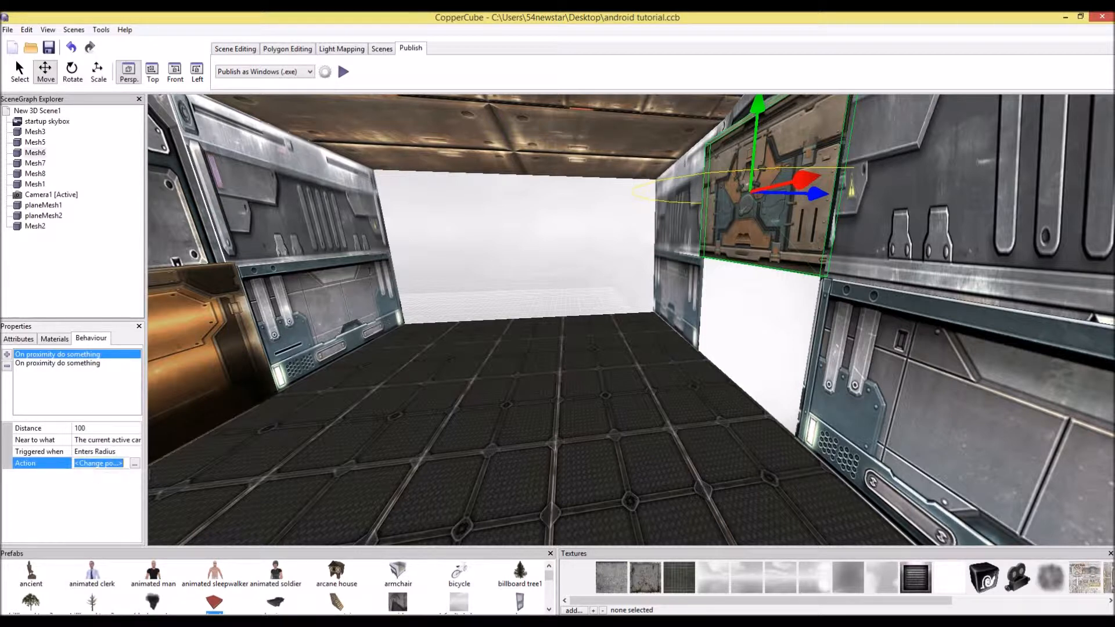
{"action": "left_click", "coordinate": [137, 464]}
{"action": "left_click", "coordinate": [156, 499]}
{"action": "key", "text": "ctrl+v"}
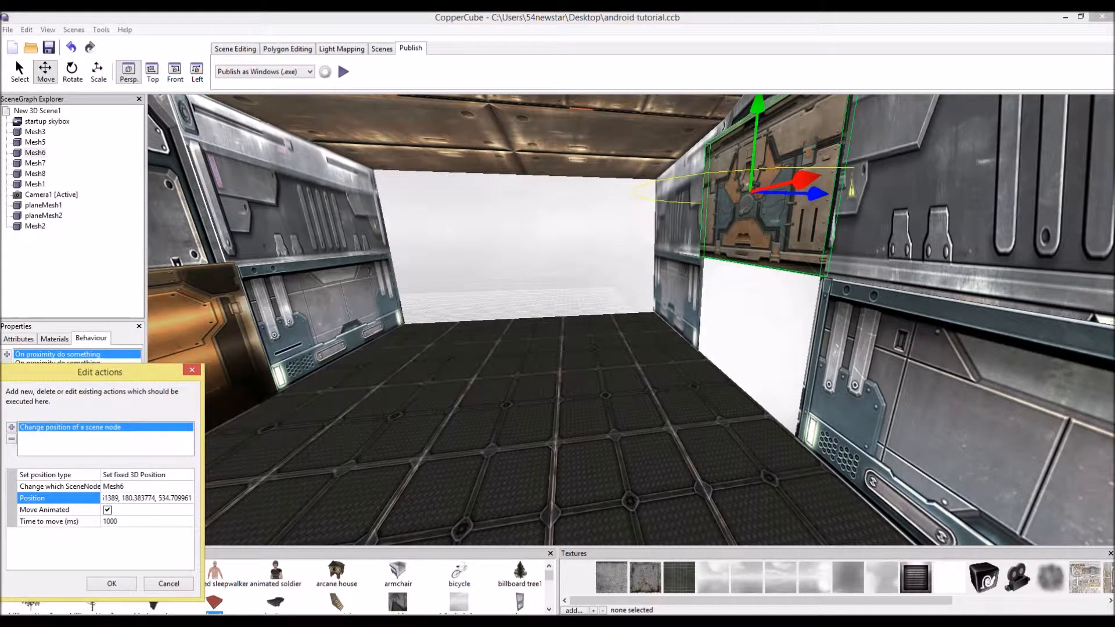
{"action": "key", "text": "Return"}
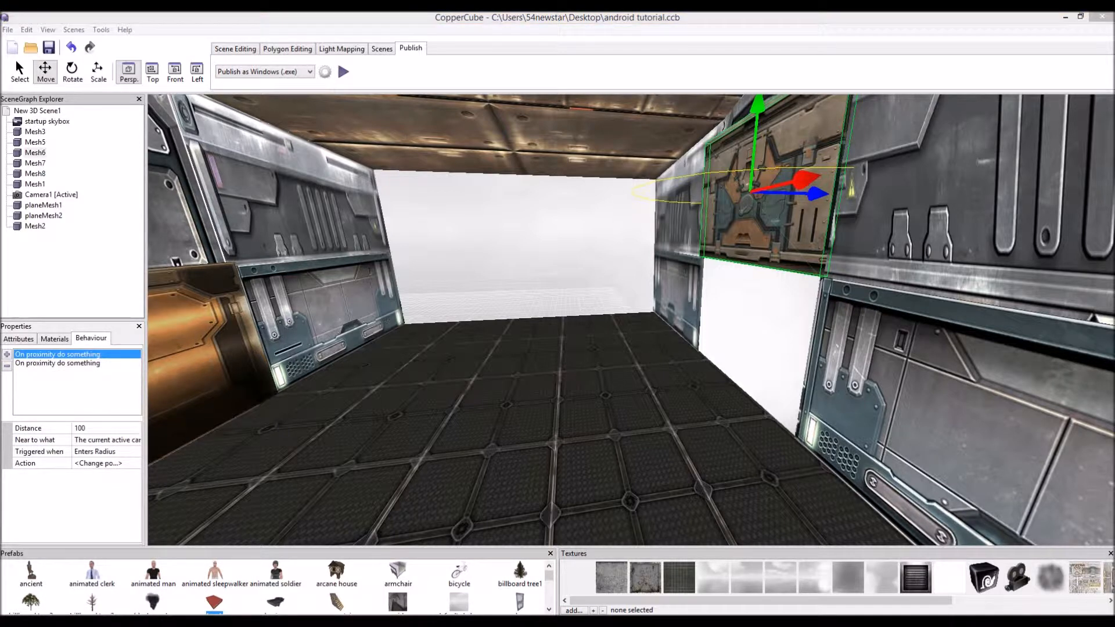
Copy the leave-radius action's closed position and paste it back into the second door panel's position
{"action": "left_click", "coordinate": [75, 364]}
{"action": "left_click", "coordinate": [99, 463]}
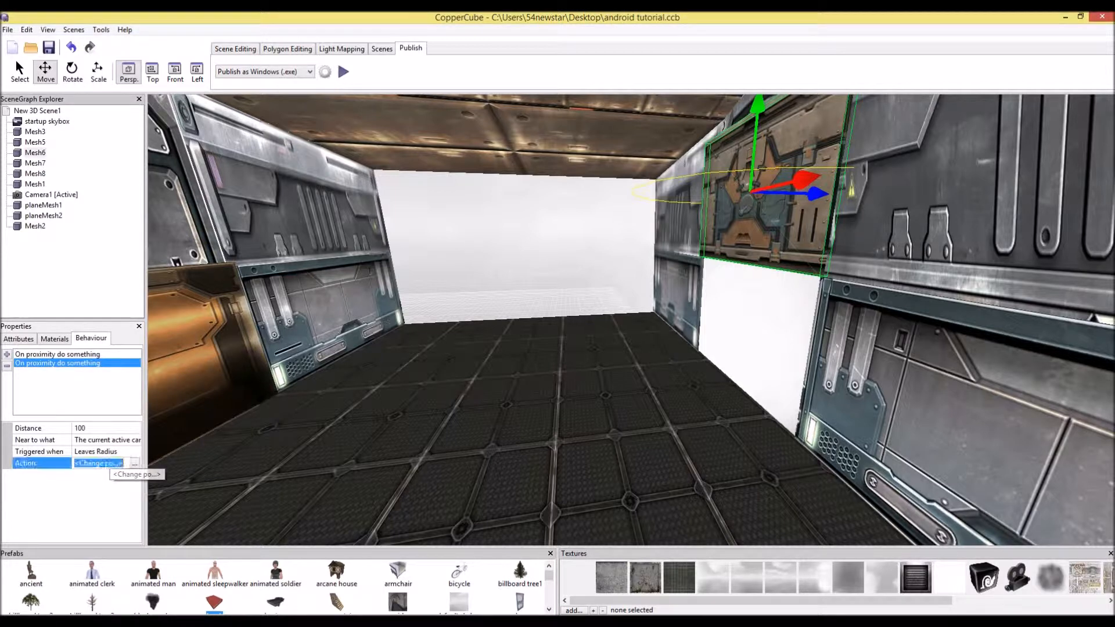
{"action": "left_click", "coordinate": [135, 463]}
{"action": "left_click", "coordinate": [145, 498]}
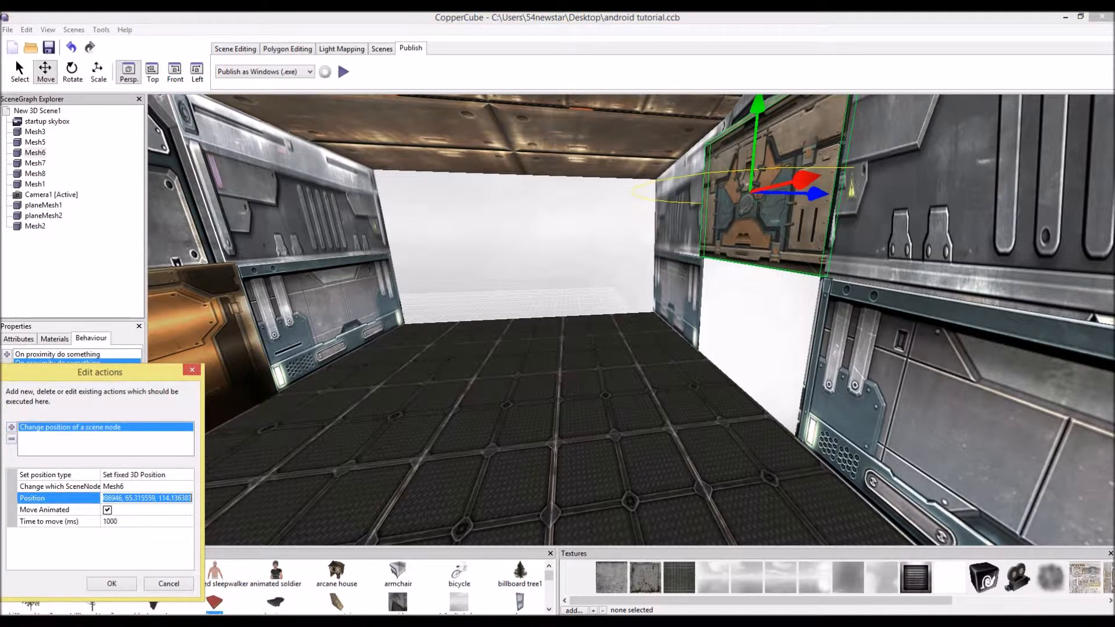
{"action": "key", "text": "ctrl+v"}
{"action": "left_click", "coordinate": [112, 583]}
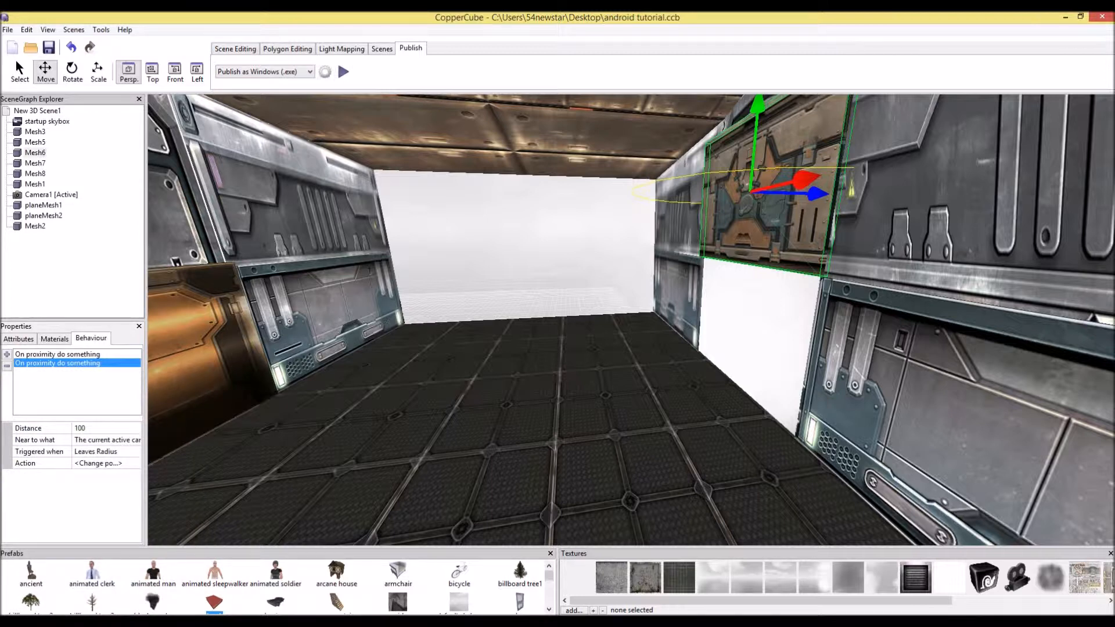
{"action": "left_click", "coordinate": [19, 338]}
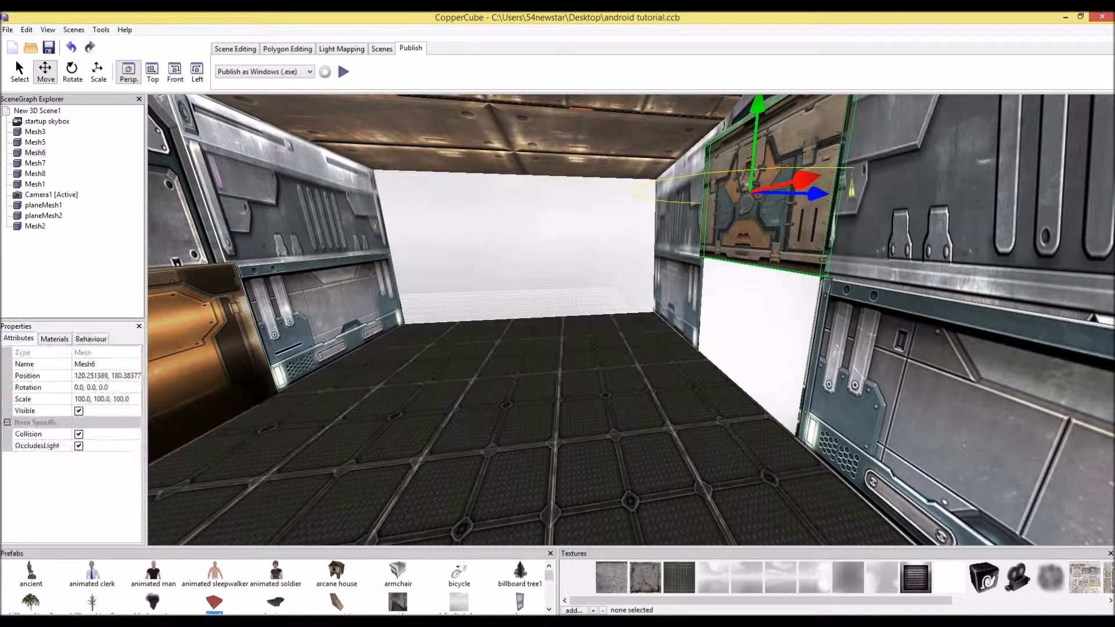
{"action": "left_click", "coordinate": [106, 366]}
{"action": "left_click", "coordinate": [107, 375]}
{"action": "key", "text": "ctrl+v"}
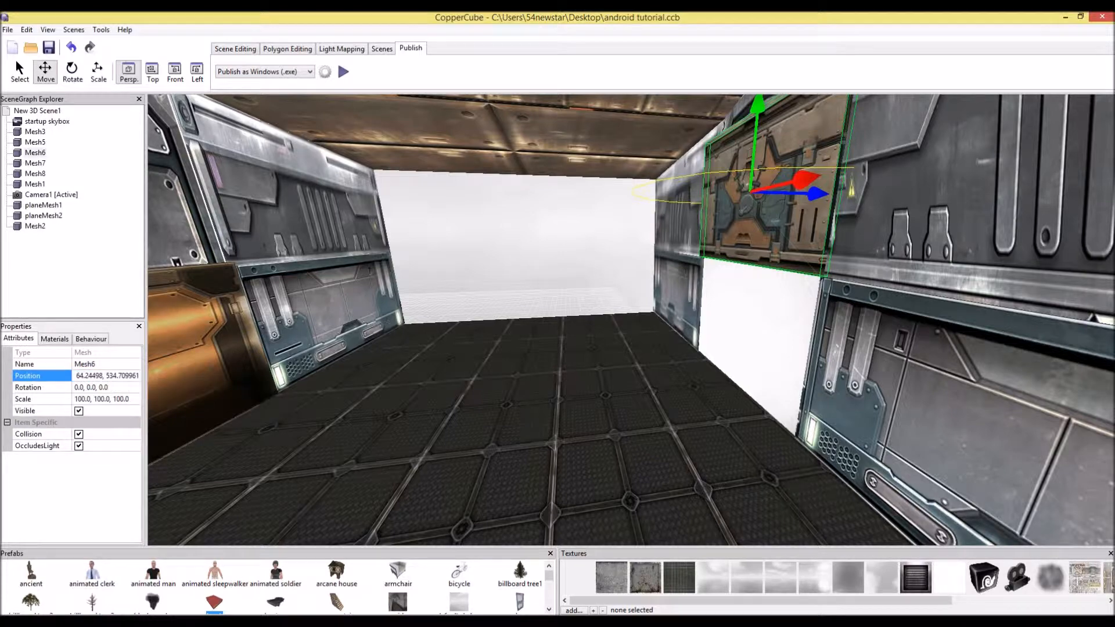
{"action": "key", "text": "Return"}
Play-test the scene, walking through the room toward the doors
{"action": "left_click", "coordinate": [343, 72]}
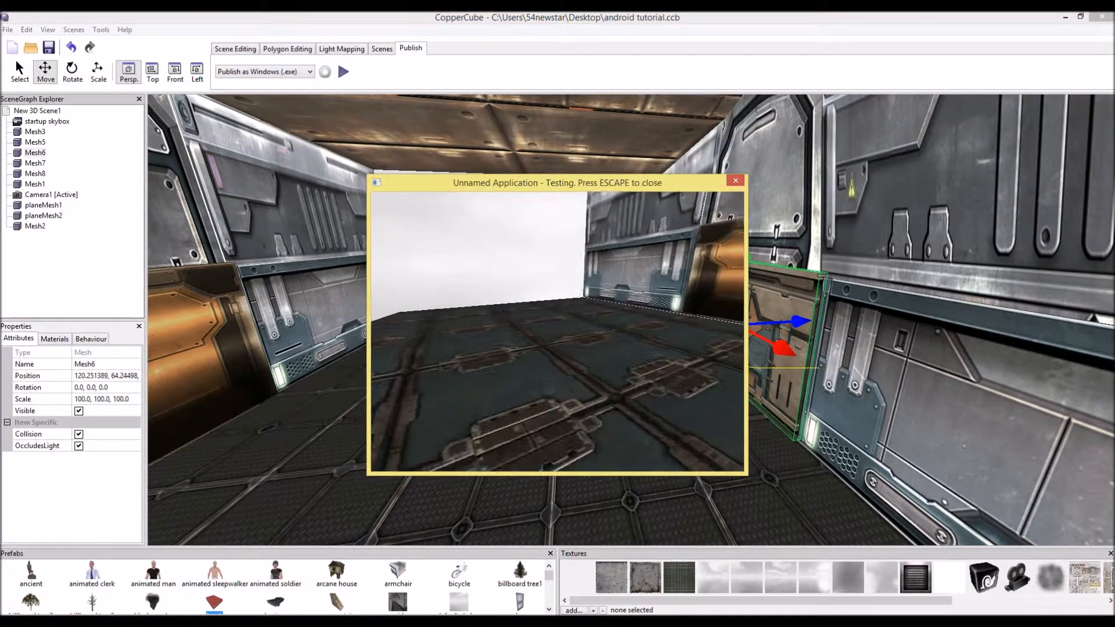
{"action": "key", "text": "w"}
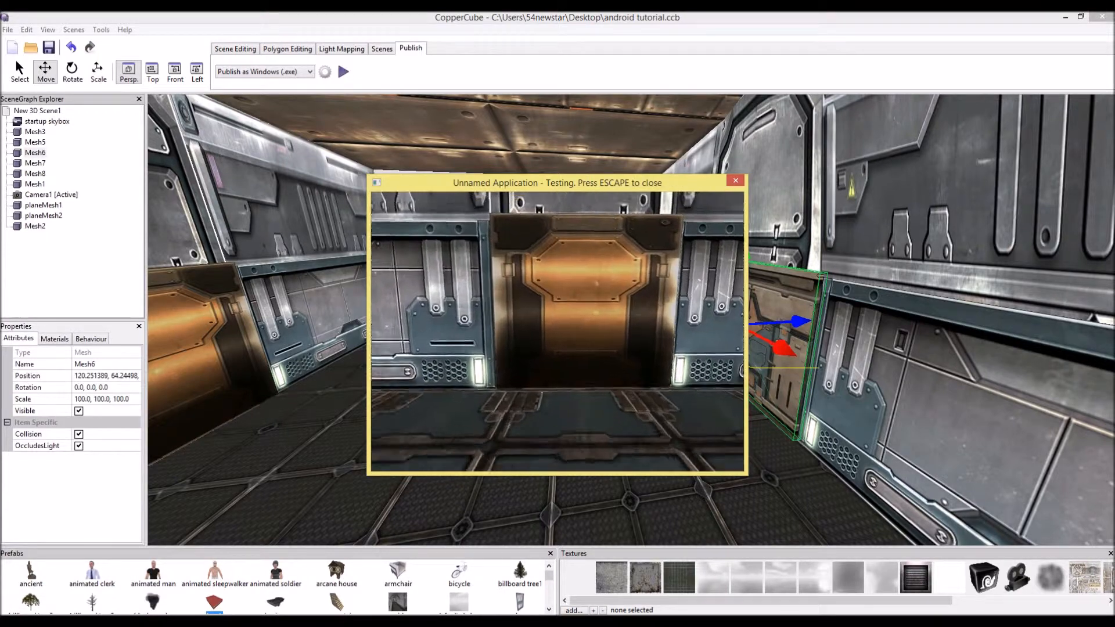
{"action": "key", "text": "w"}
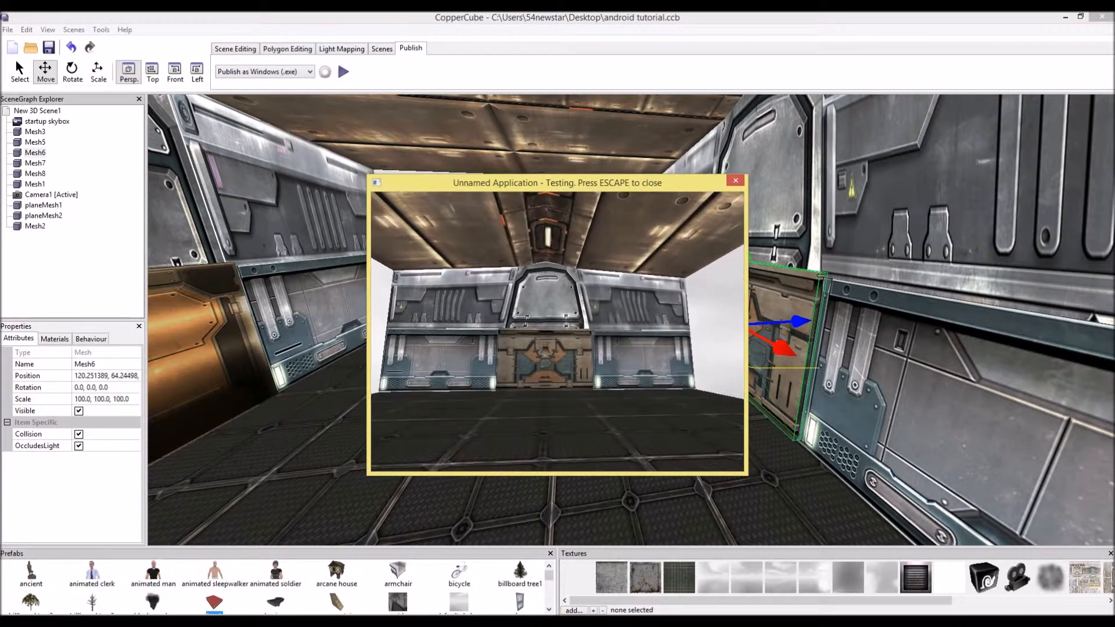
{"action": "key", "text": "w"}
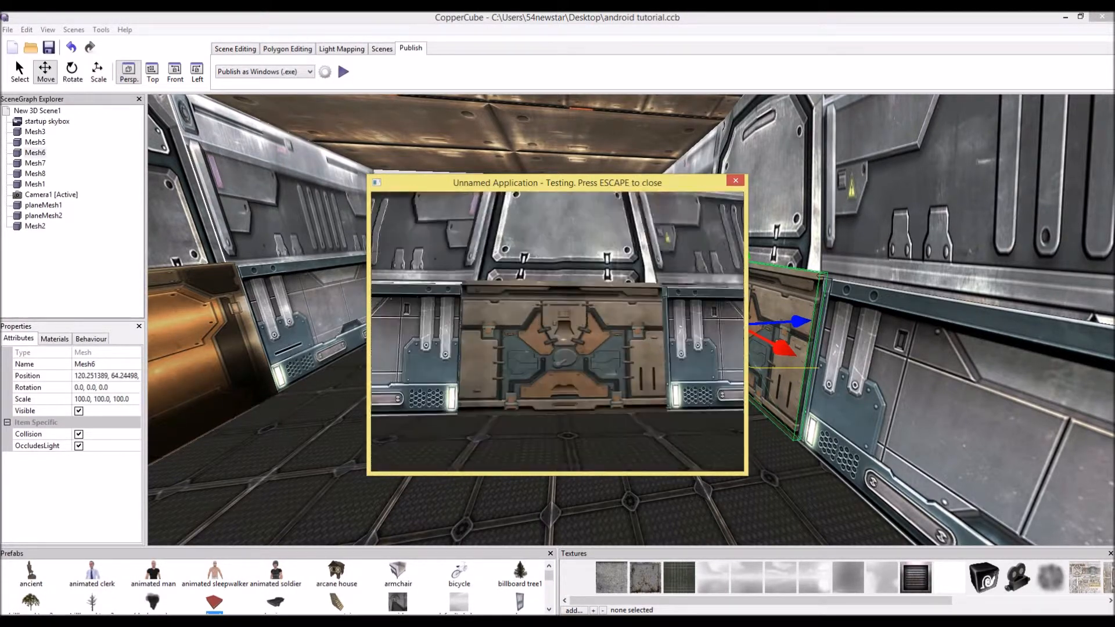
{"action": "key", "text": "s"}
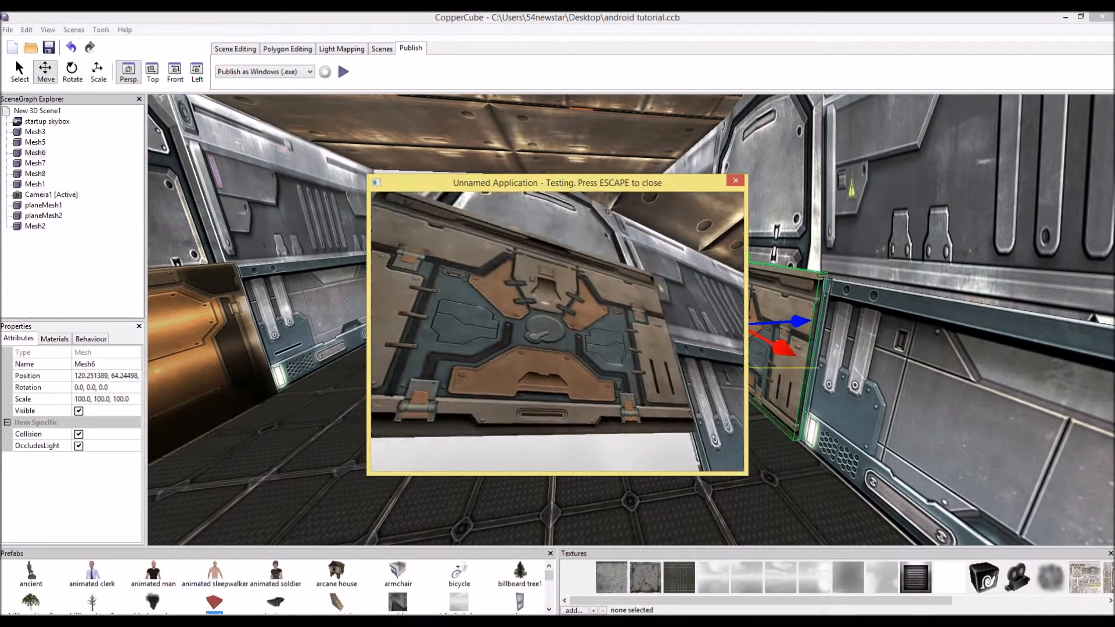
{"action": "key", "text": "w"}
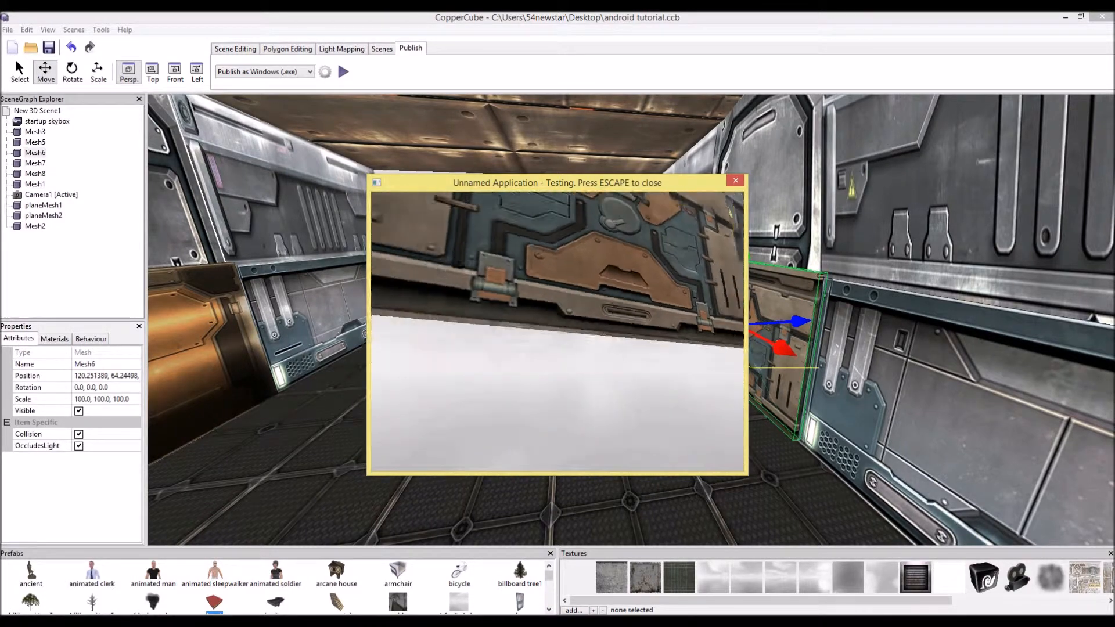
{"action": "key", "text": "Escape"}
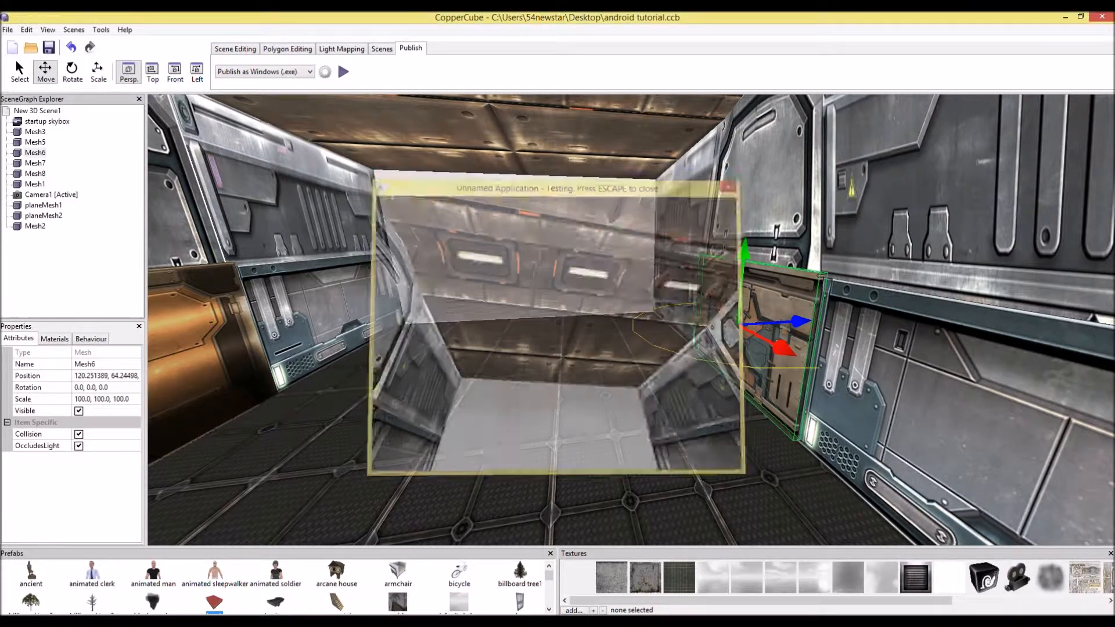
Insert a point light and move it into the middle of the room
{"action": "left_click_drag", "start_coordinate": [558, 348], "coordinate": [514, 259]}
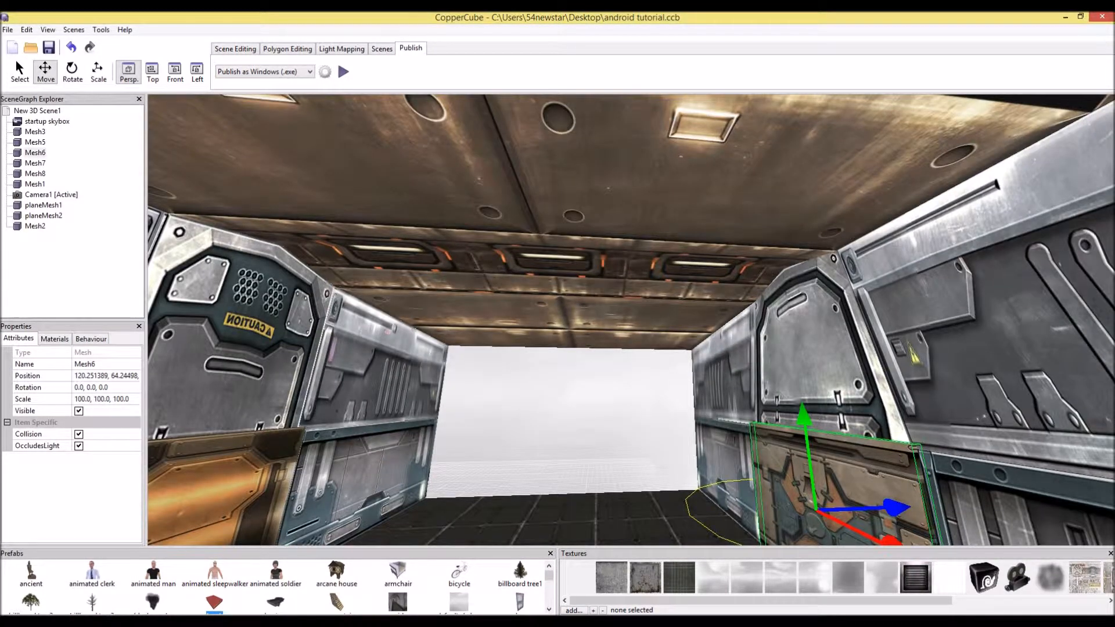
{"action": "left_click", "coordinate": [236, 49]}
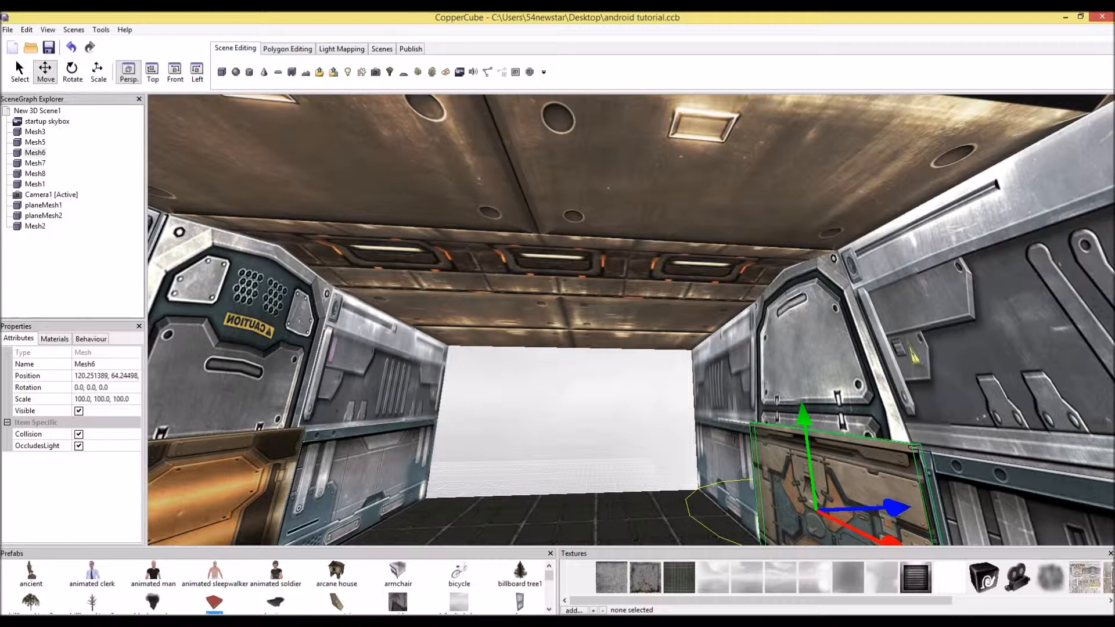
{"action": "left_click", "coordinate": [347, 72]}
{"action": "left_click_drag", "start_coordinate": [499, 279], "coordinate": [326, 296]}
{"action": "scroll", "coordinate": [464, 348], "scroll_direction": "down", "scroll_amount": 3}
{"action": "left_click_drag", "start_coordinate": [508, 385], "coordinate": [762, 360]}
{"action": "middle_click_drag", "start_coordinate": [762, 360], "coordinate": [470, 406]}
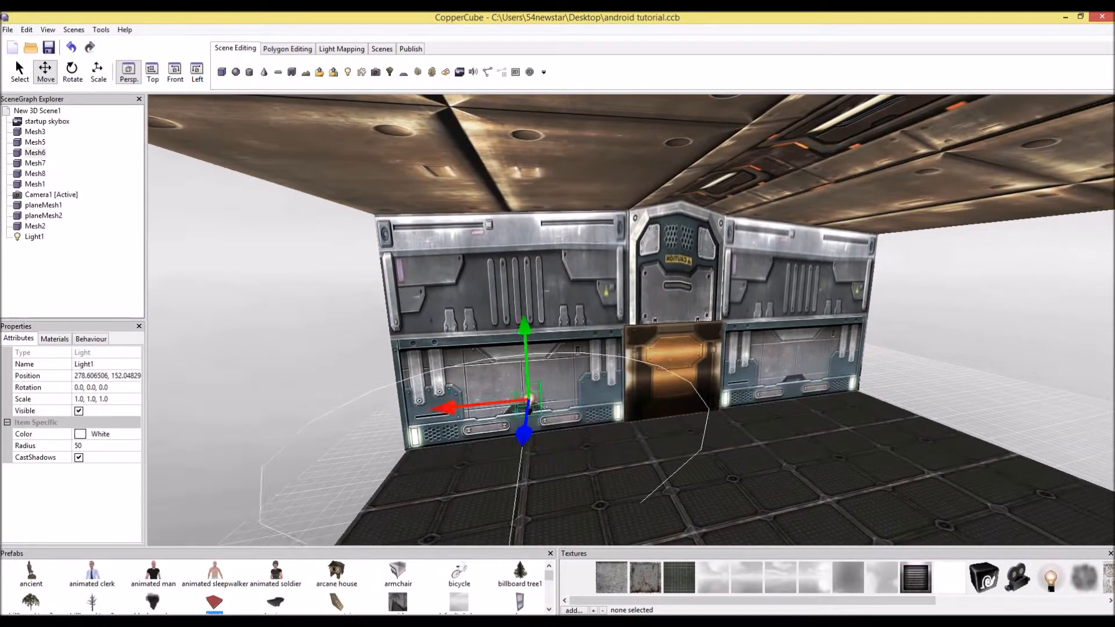
{"action": "left_click_drag", "start_coordinate": [435, 408], "coordinate": [720, 380]}
{"action": "middle_click_drag", "start_coordinate": [720, 379], "coordinate": [482, 433]}
{"action": "scroll", "coordinate": [481, 433], "scroll_direction": "up", "scroll_amount": 2}
{"action": "scroll", "coordinate": [482, 433], "scroll_direction": "down", "scroll_amount": 3}
{"action": "left_click_drag", "start_coordinate": [482, 433], "coordinate": [587, 361]}
{"action": "left_click_drag", "start_coordinate": [654, 304], "coordinate": [656, 100]}
{"action": "left_click_drag", "start_coordinate": [668, 151], "coordinate": [638, 267]}
{"action": "scroll", "coordinate": [493, 279], "scroll_direction": "down", "scroll_amount": 4}
{"action": "scroll", "coordinate": [490, 244], "scroll_direction": "up", "scroll_amount": 2}
{"action": "middle_click_drag", "start_coordinate": [639, 267], "coordinate": [540, 270]}
{"action": "left_click_drag", "start_coordinate": [488, 371], "coordinate": [595, 386]}
{"action": "left_click_drag", "start_coordinate": [595, 348], "coordinate": [314, 201]}
{"action": "scroll", "coordinate": [348, 337], "scroll_direction": "down", "scroll_amount": 3}
{"action": "scroll", "coordinate": [302, 183], "scroll_direction": "down", "scroll_amount": 3}
{"action": "left_click_drag", "start_coordinate": [487, 151], "coordinate": [486, 291]}
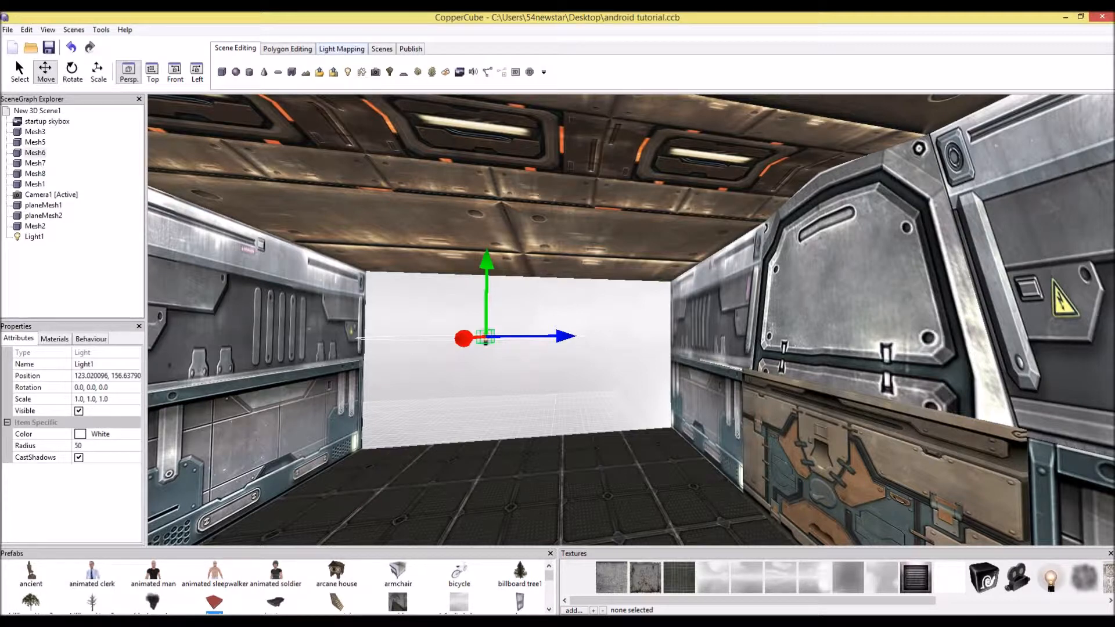
Calculate the shadow lightmaps with a 256x256 texture size
{"action": "left_click", "coordinate": [341, 49]}
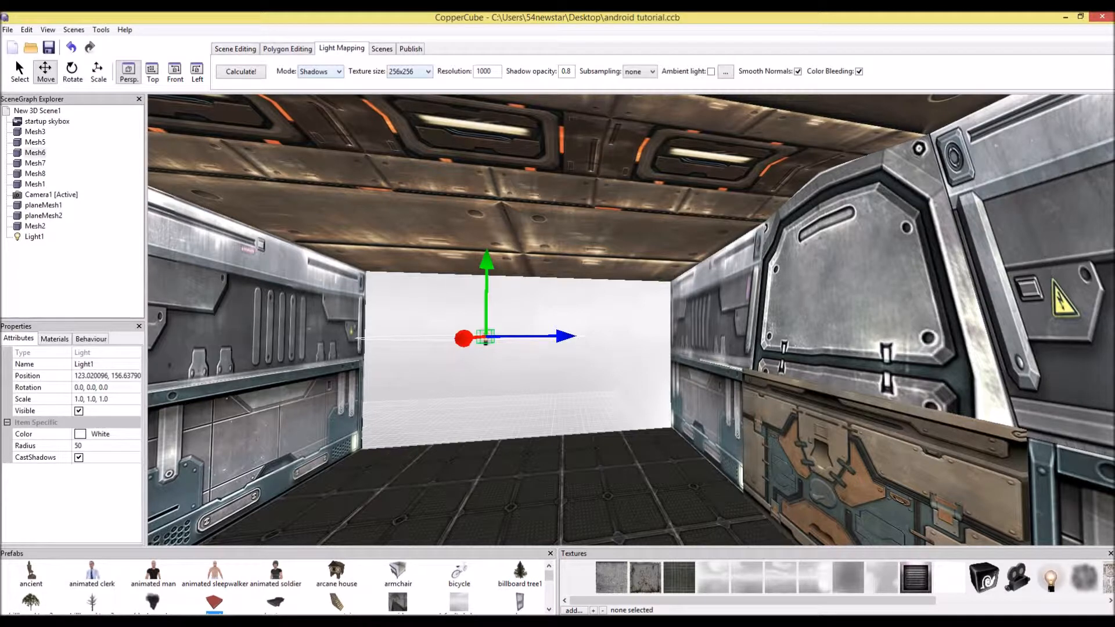
{"action": "left_click", "coordinate": [409, 71]}
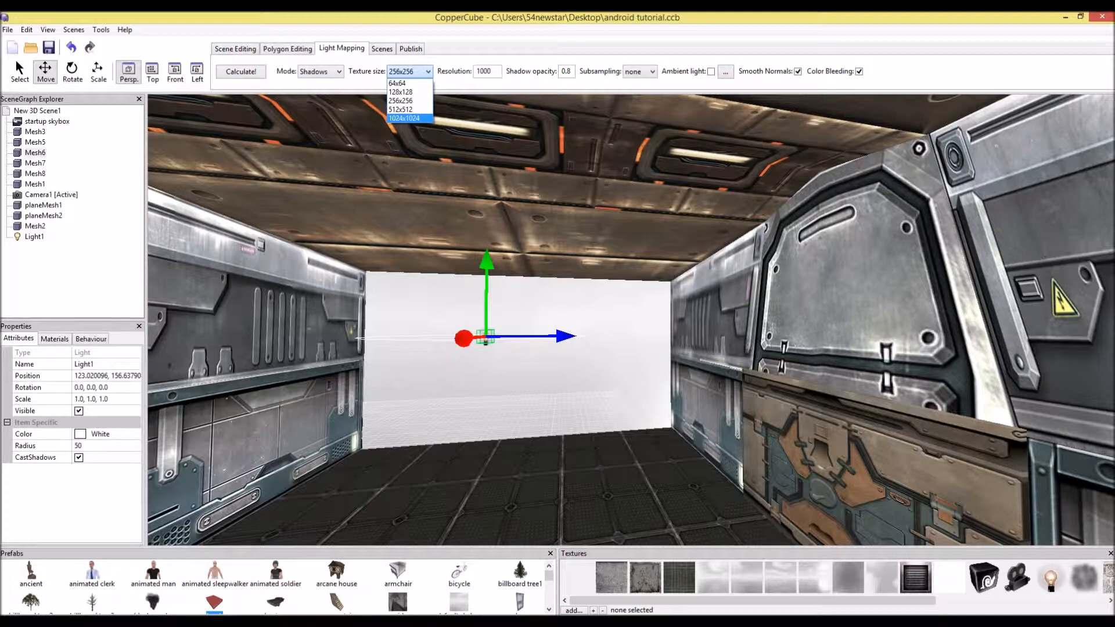
{"action": "left_click", "coordinate": [409, 72]}
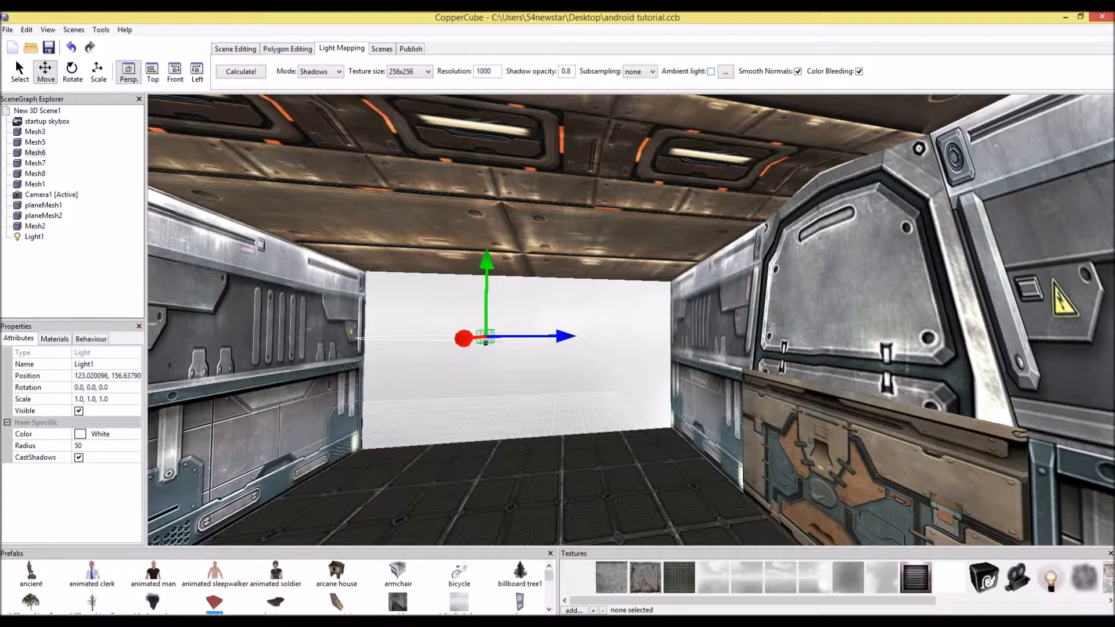
{"action": "left_click", "coordinate": [241, 71]}
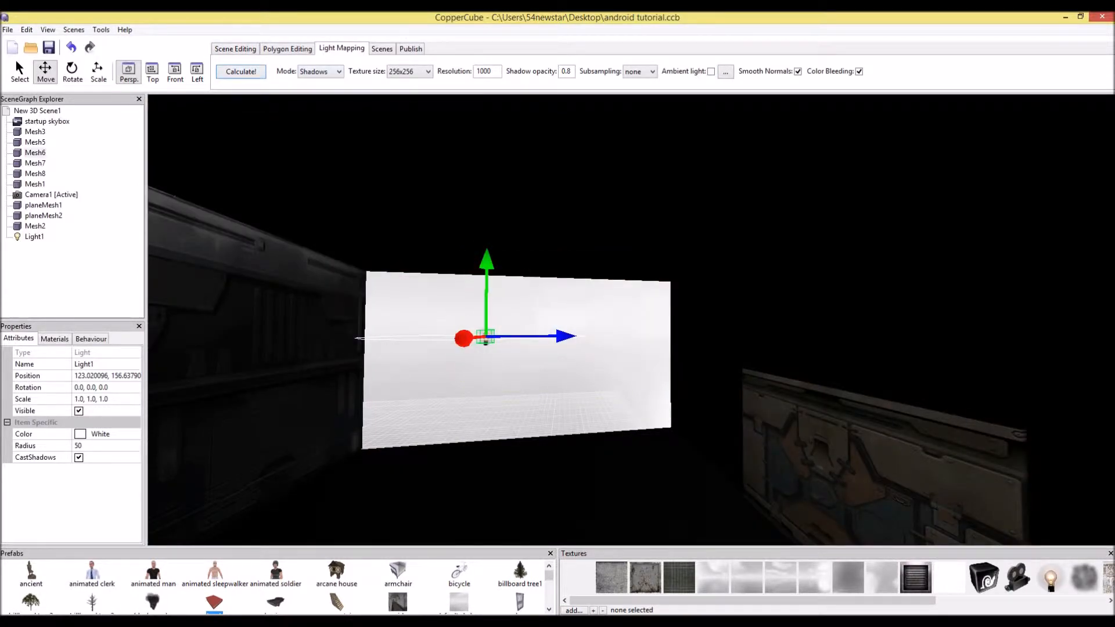
Set the door panel's lighting mode to Dynamic and then to None
{"action": "left_click", "coordinate": [857, 468]}
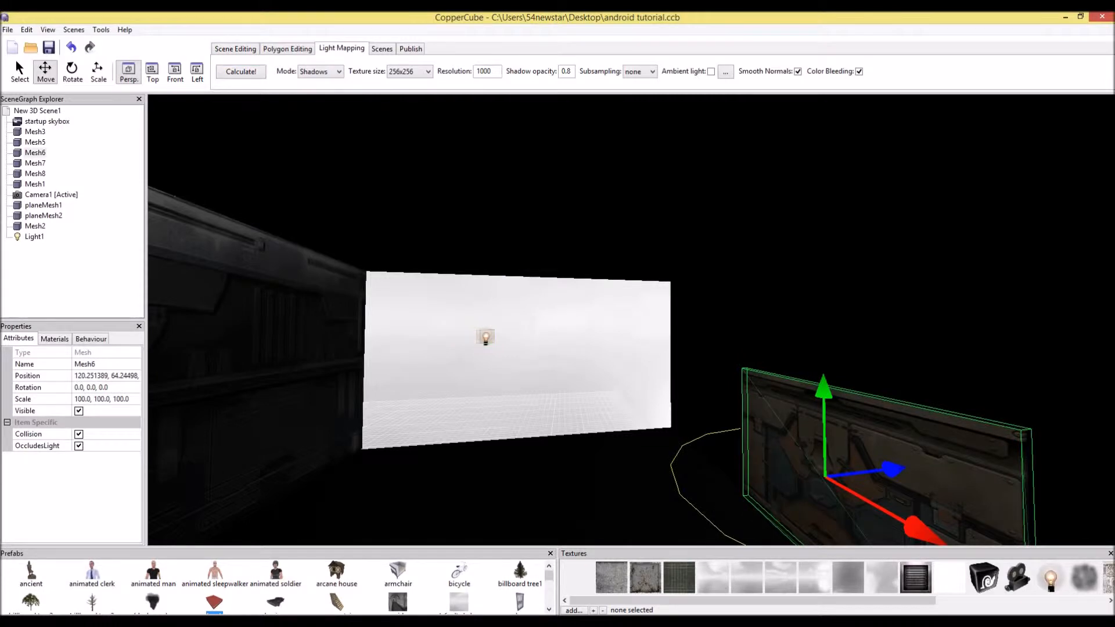
{"action": "left_click", "coordinate": [55, 339]}
{"action": "left_click", "coordinate": [105, 355]}
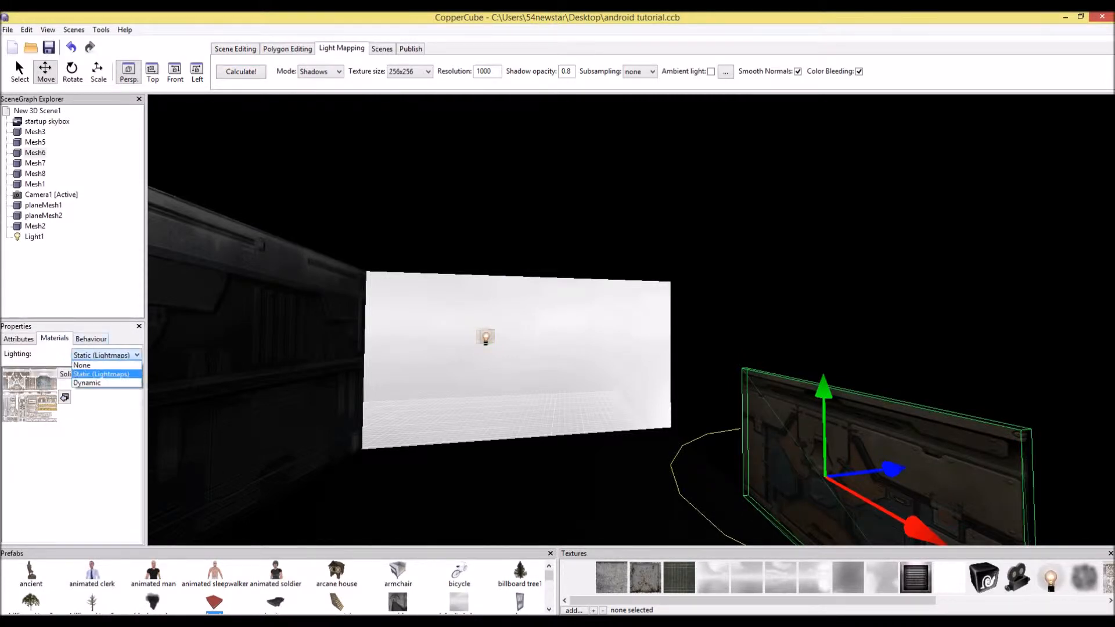
{"action": "left_click", "coordinate": [87, 383]}
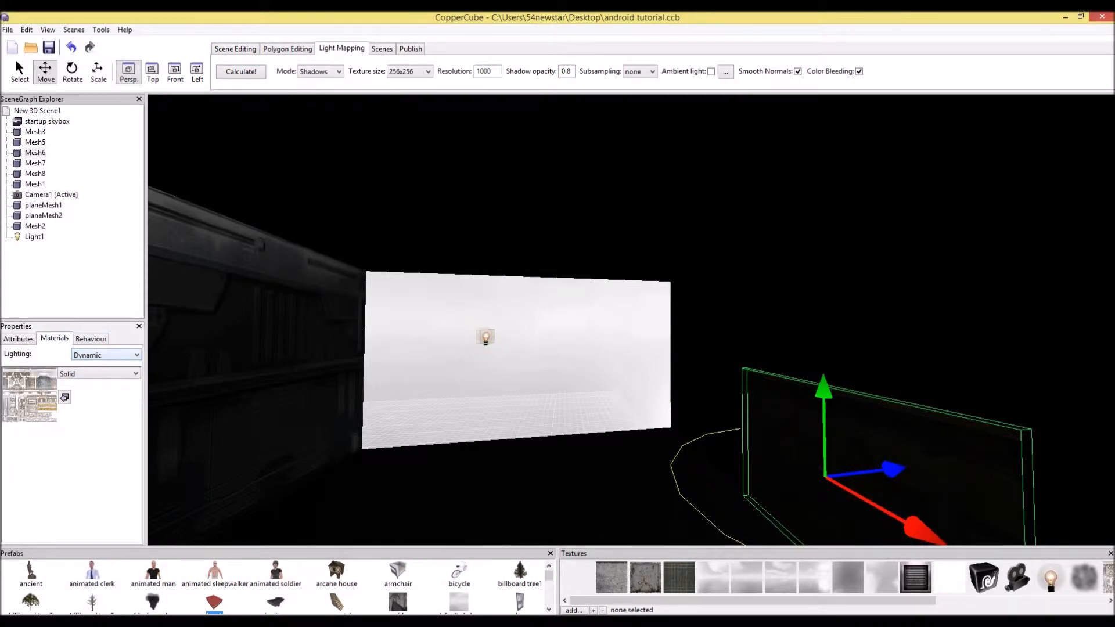
{"action": "left_click", "coordinate": [106, 354]}
{"action": "left_click", "coordinate": [88, 364]}
{"action": "left_click", "coordinate": [726, 232]}
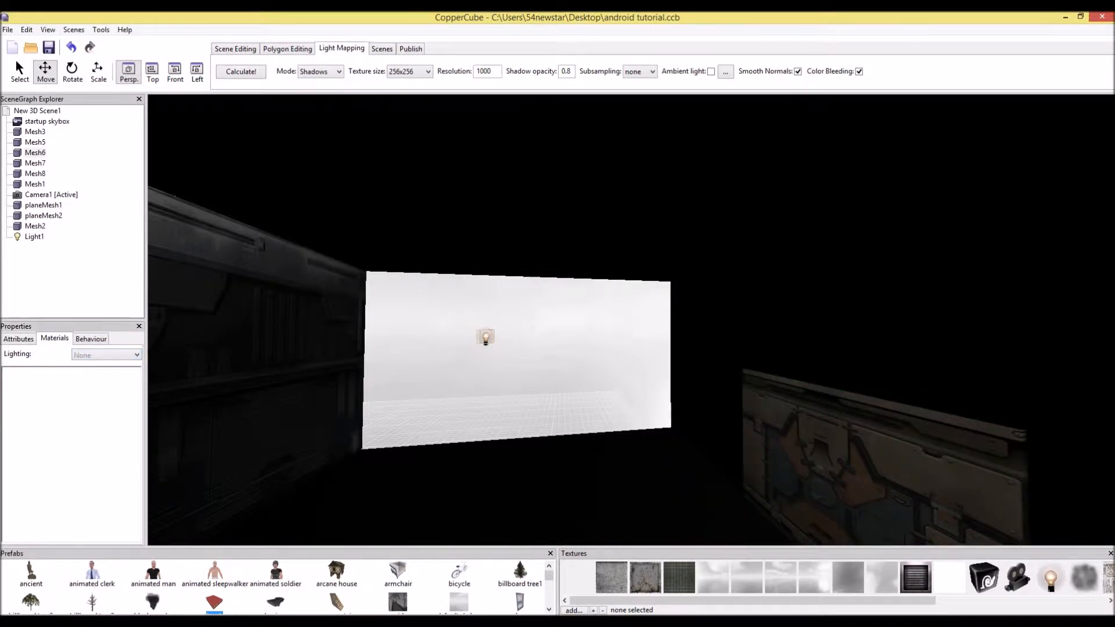
{"action": "left_click", "coordinate": [105, 355]}
{"action": "left_click", "coordinate": [105, 355]}
Paste a copy of the point light, move it sideways, and recalculate the lightmaps
{"action": "left_click", "coordinate": [279, 360]}
{"action": "left_click_drag", "start_coordinate": [441, 336], "coordinate": [342, 332]}
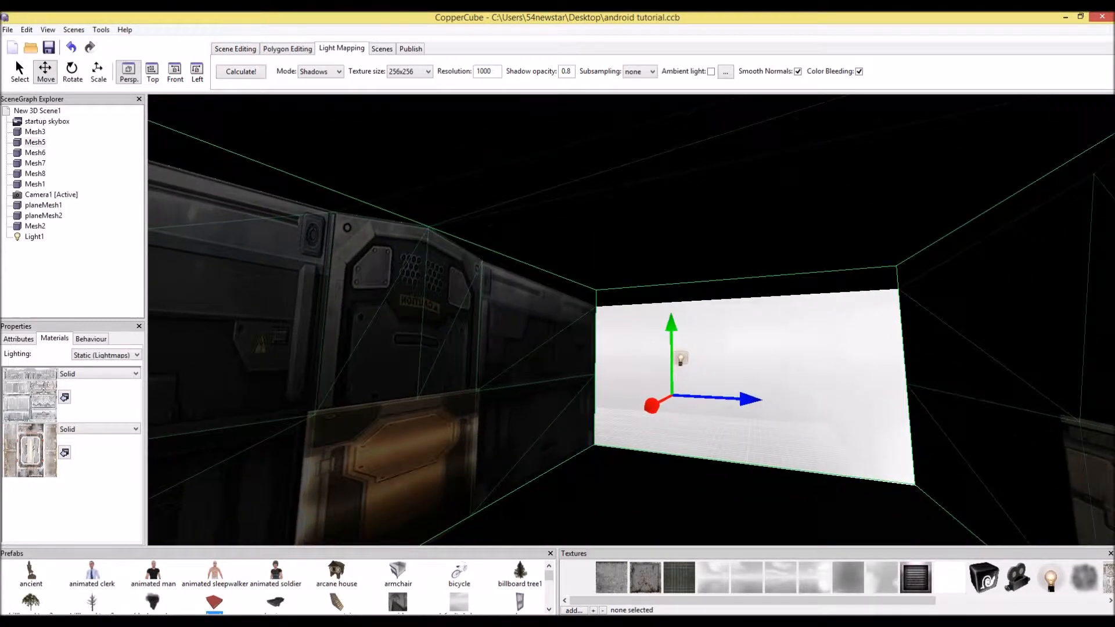
{"action": "left_click", "coordinate": [681, 358]}
{"action": "key", "text": "ctrl+v"}
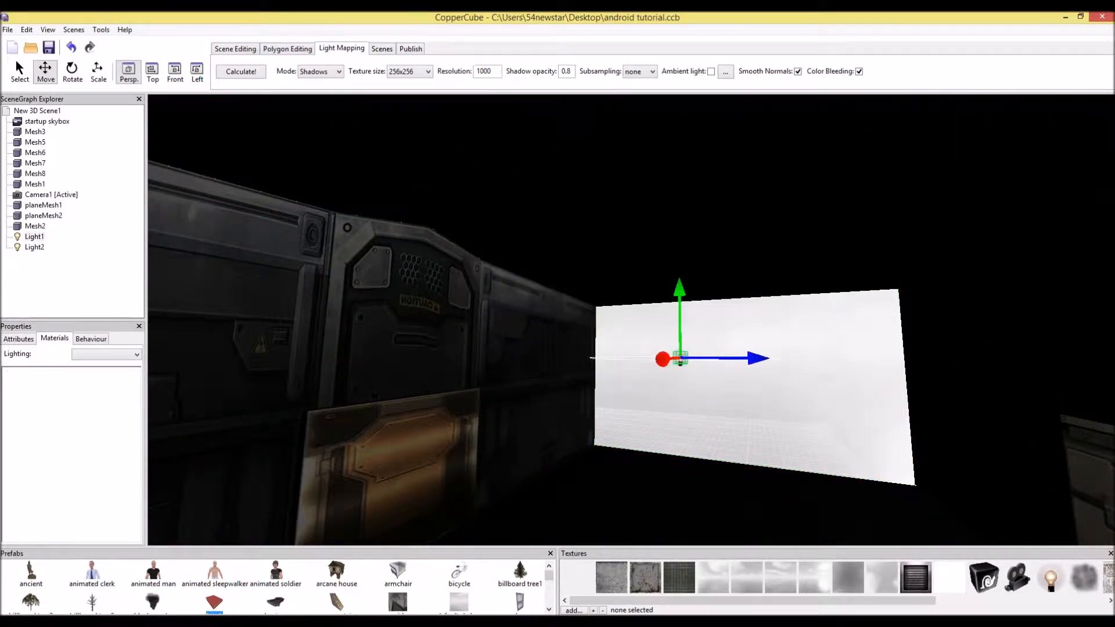
{"action": "left_click_drag", "start_coordinate": [749, 358], "coordinate": [920, 360]}
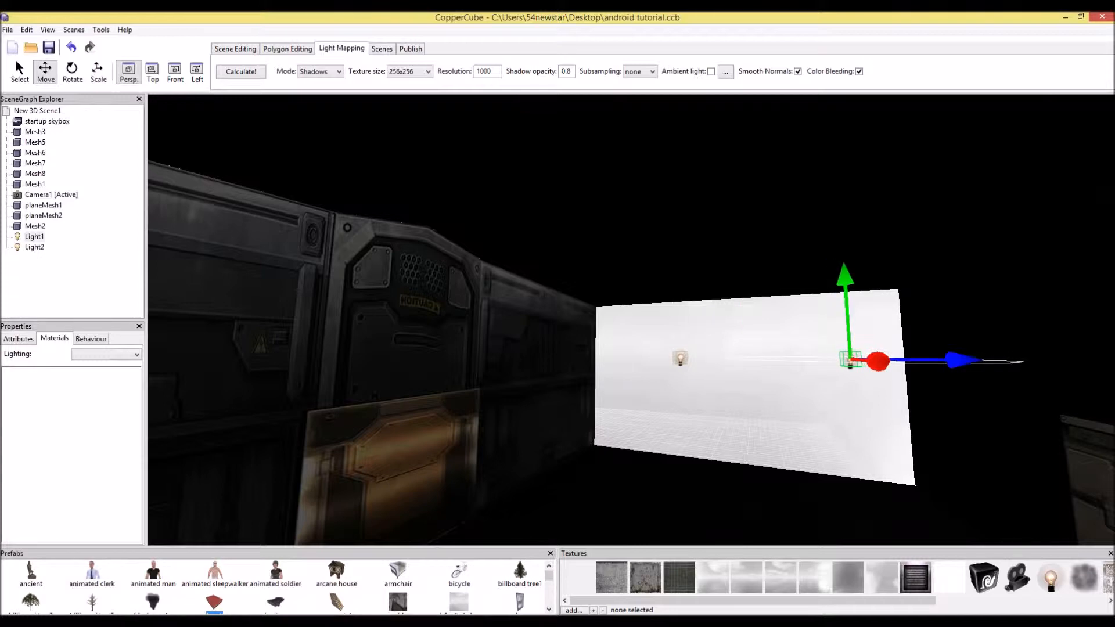
{"action": "left_click", "coordinate": [19, 339]}
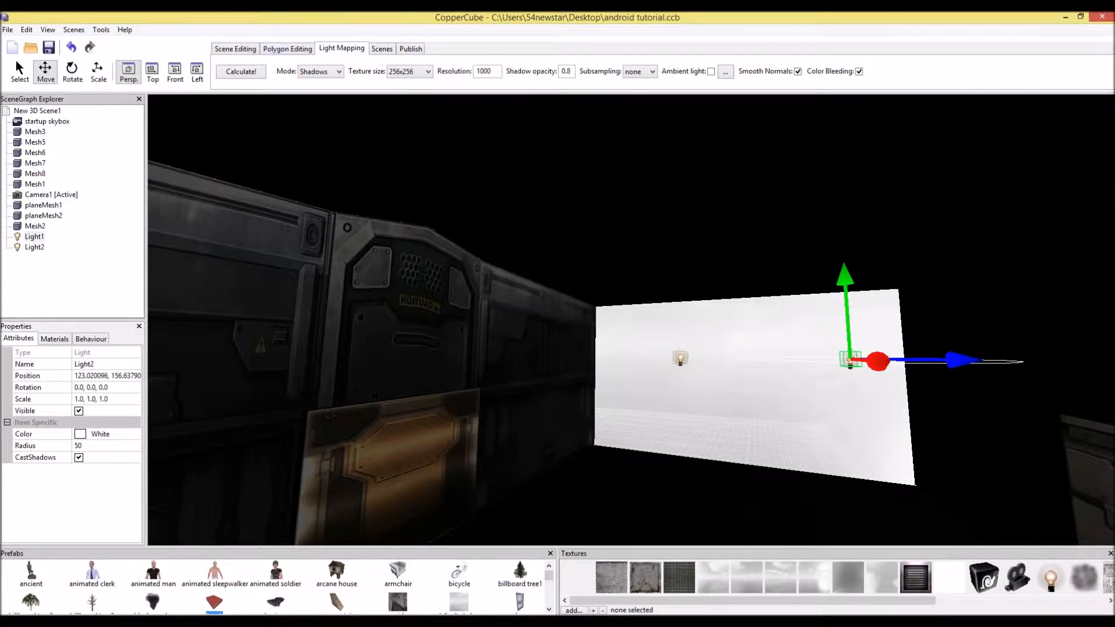
{"action": "left_click", "coordinate": [243, 71]}
Undo the last five changes
{"action": "left_click_drag", "start_coordinate": [523, 319], "coordinate": [543, 464]}
{"action": "key", "text": "ctrl+z"}
{"action": "key", "text": "ctrl+z"}
{"action": "key", "text": "ctrl+z"}
{"action": "key", "text": "ctrl+z"}
{"action": "key", "text": "ctrl+z"}
{"action": "key", "text": "ctrl+z"}
Add a directional light to the room
{"action": "left_click_drag", "start_coordinate": [633, 320], "coordinate": [520, 424]}
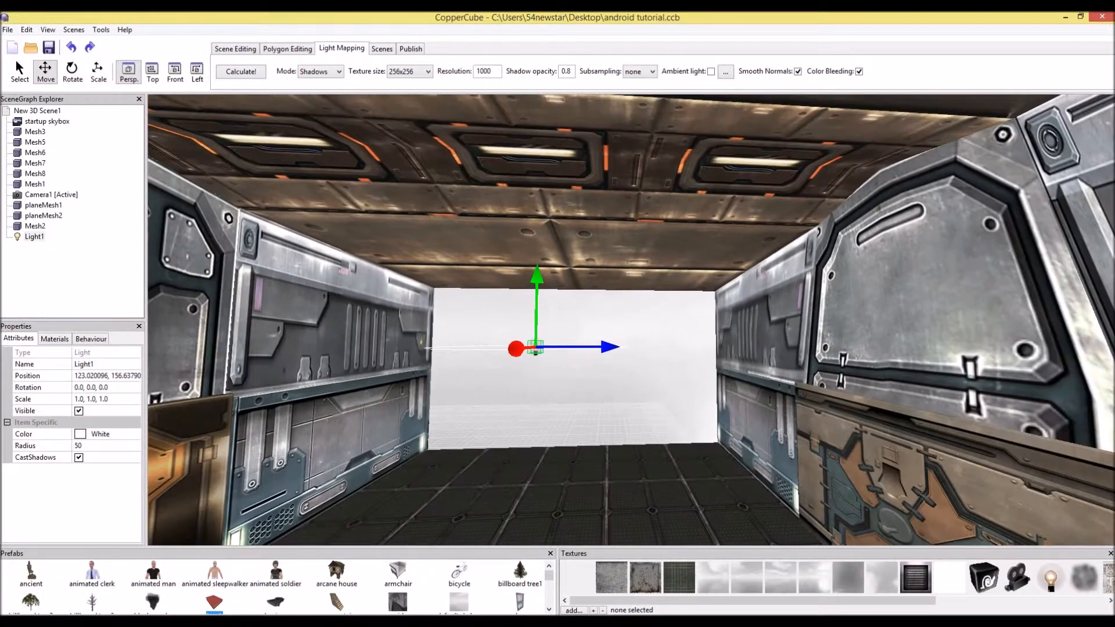
{"action": "left_click", "coordinate": [630, 383]}
{"action": "scroll", "coordinate": [630, 349], "scroll_direction": "down", "scroll_amount": 2}
{"action": "left_click_drag", "start_coordinate": [630, 349], "coordinate": [519, 431]}
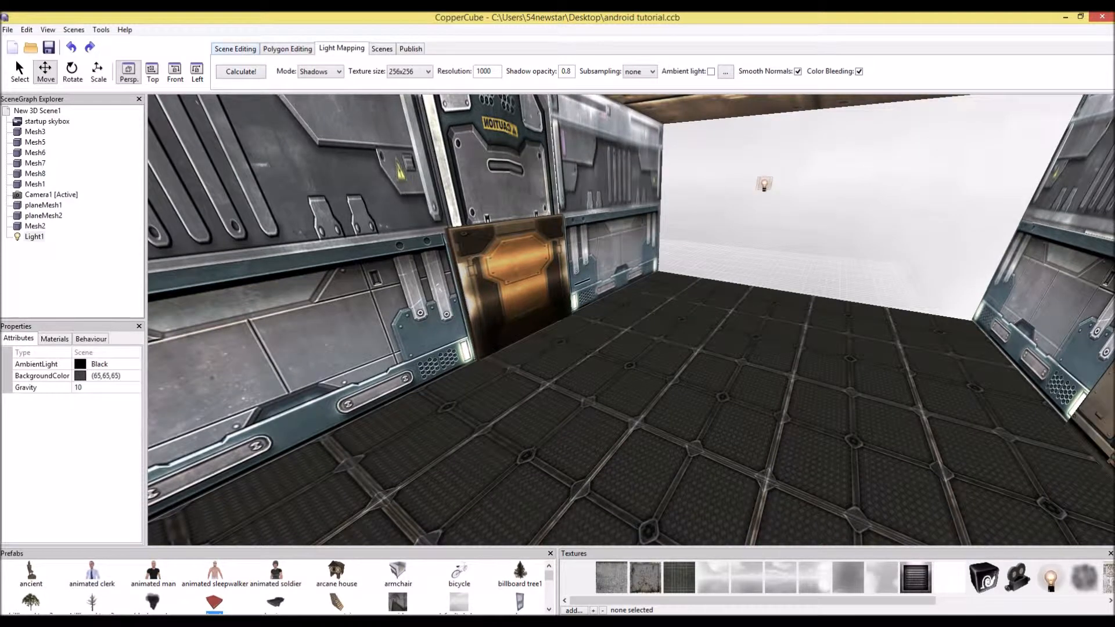
{"action": "left_click", "coordinate": [235, 48]}
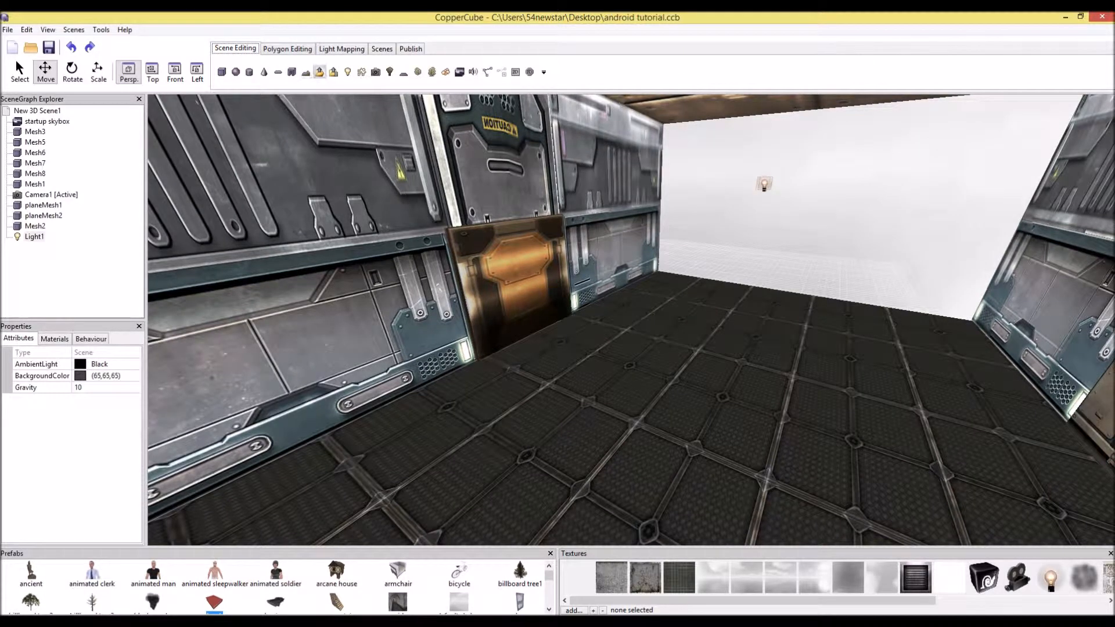
{"action": "left_click", "coordinate": [362, 72]}
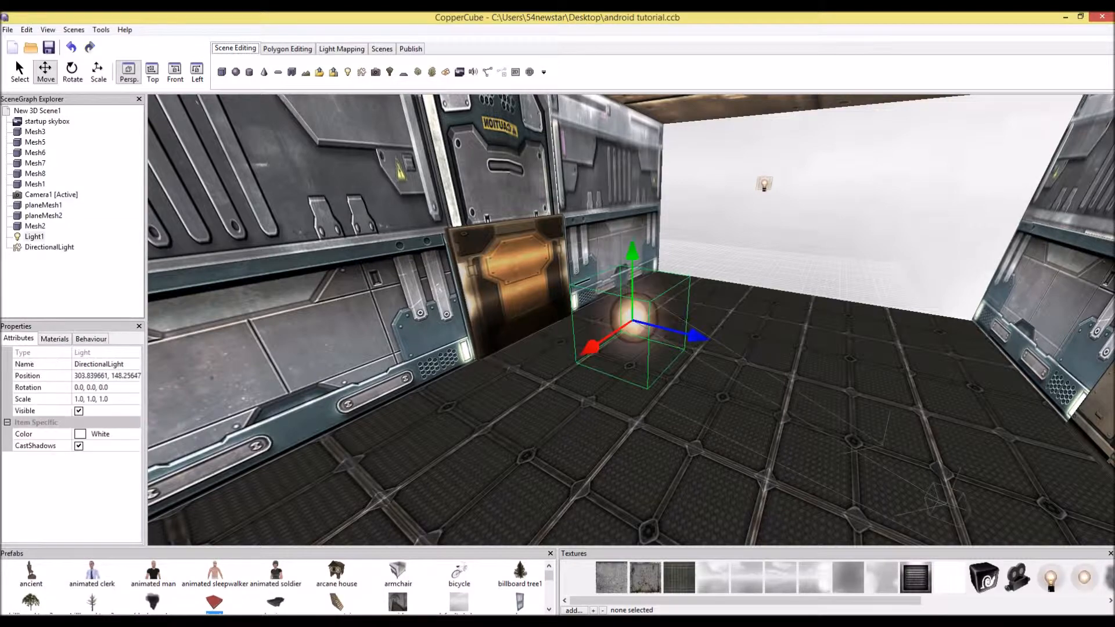
Recalculate the lightmaps with the directional light and undo the calculation
{"action": "left_click", "coordinate": [341, 49]}
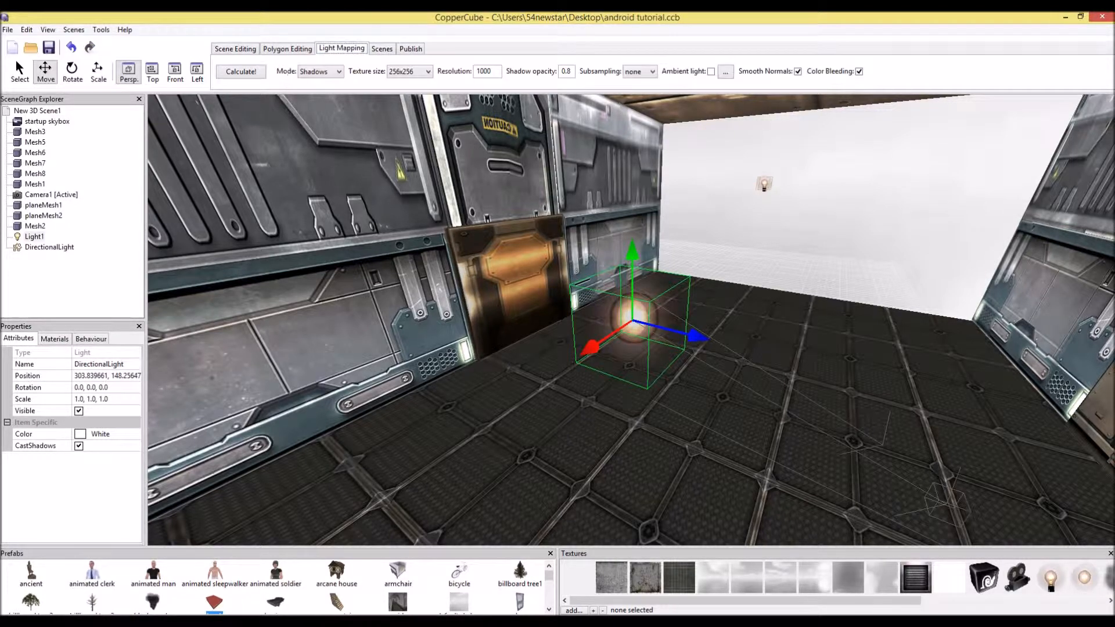
{"action": "left_click", "coordinate": [241, 72]}
{"action": "left_click_drag", "start_coordinate": [522, 348], "coordinate": [583, 383]}
{"action": "mouse_move", "coordinate": [504, 373]}
{"action": "left_mouse_down"}
{"action": "mouse_move", "coordinate": [588, 372]}
{"action": "mouse_move", "coordinate": [504, 374]}
{"action": "left_mouse_up"}
{"action": "scroll", "coordinate": [504, 374], "scroll_direction": "down", "scroll_amount": 4}
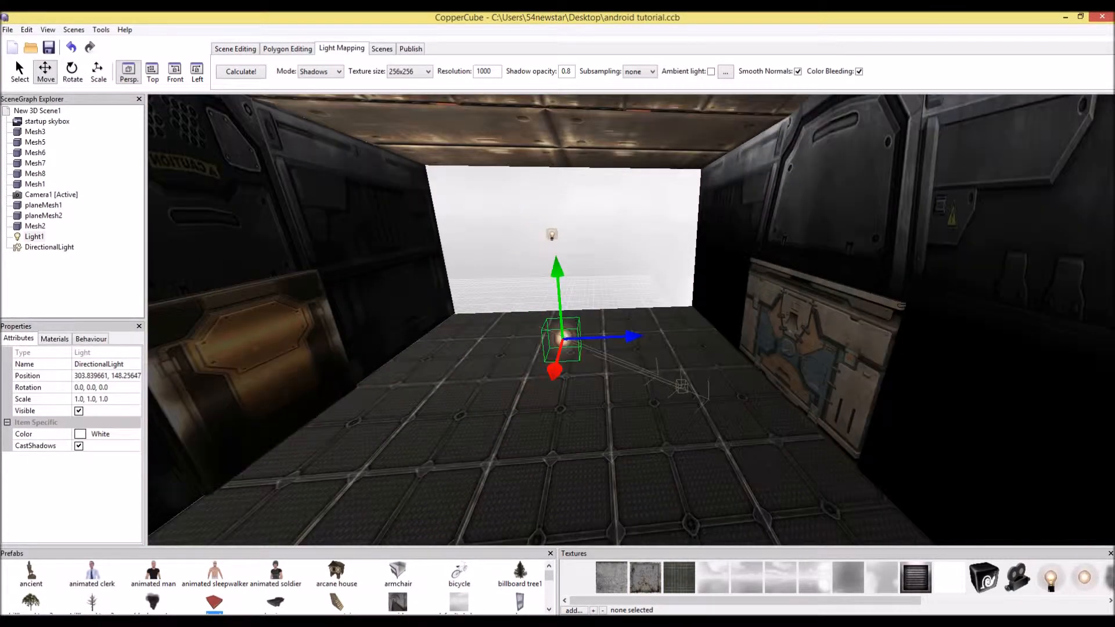
{"action": "key", "text": "Delete"}
{"action": "key", "text": "ctrl+z"}
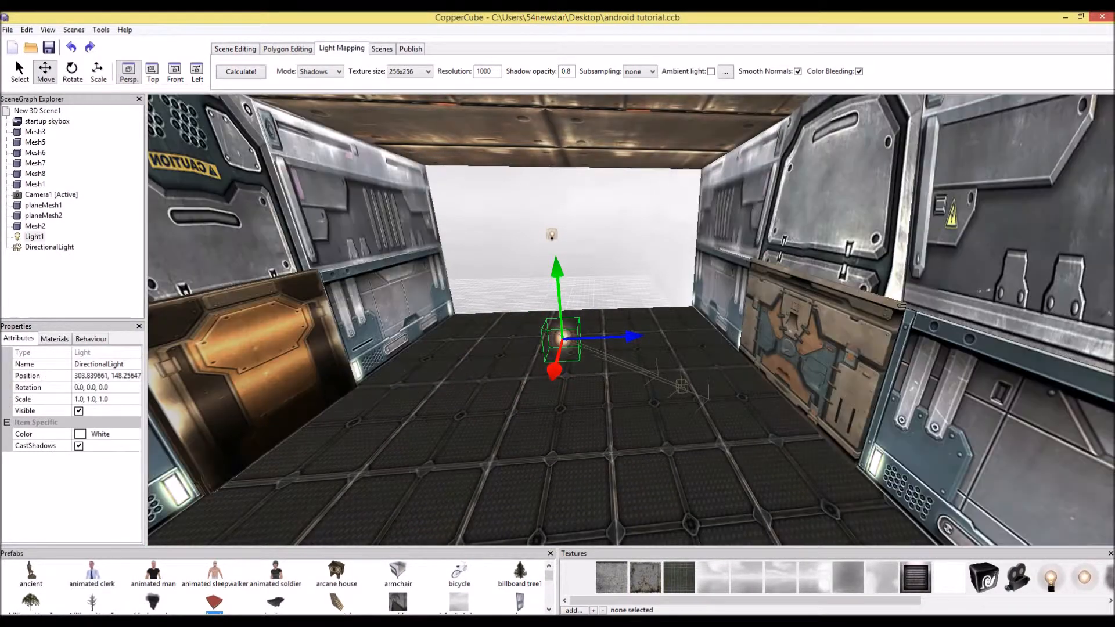
Insert another point light and delete the directional light
{"action": "left_click", "coordinate": [235, 48]}
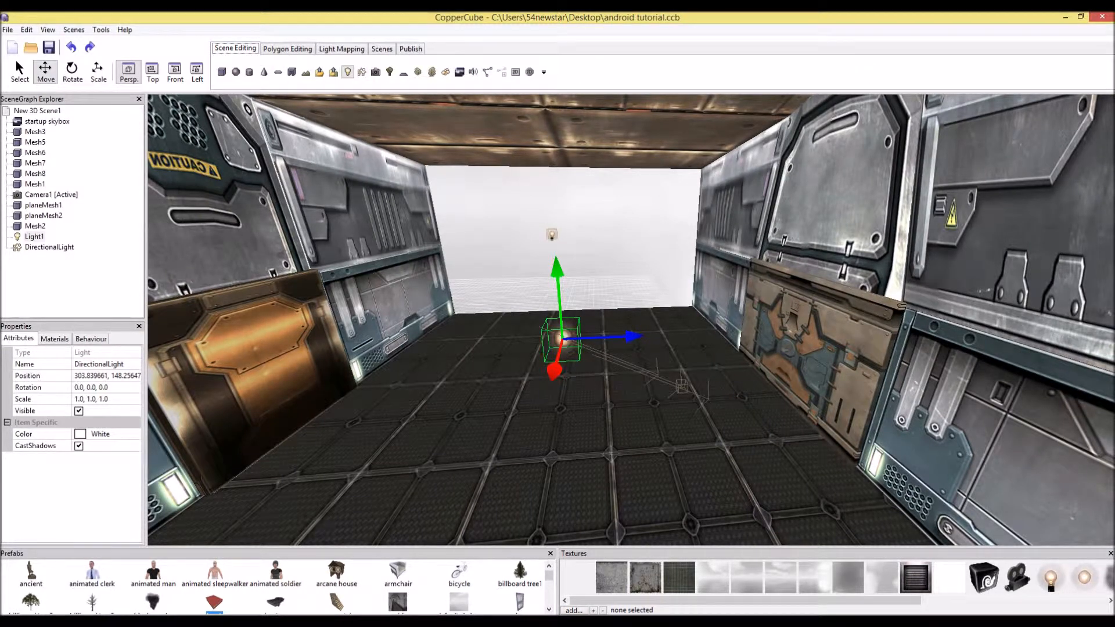
{"action": "left_click", "coordinate": [348, 72]}
{"action": "left_click", "coordinate": [561, 339]}
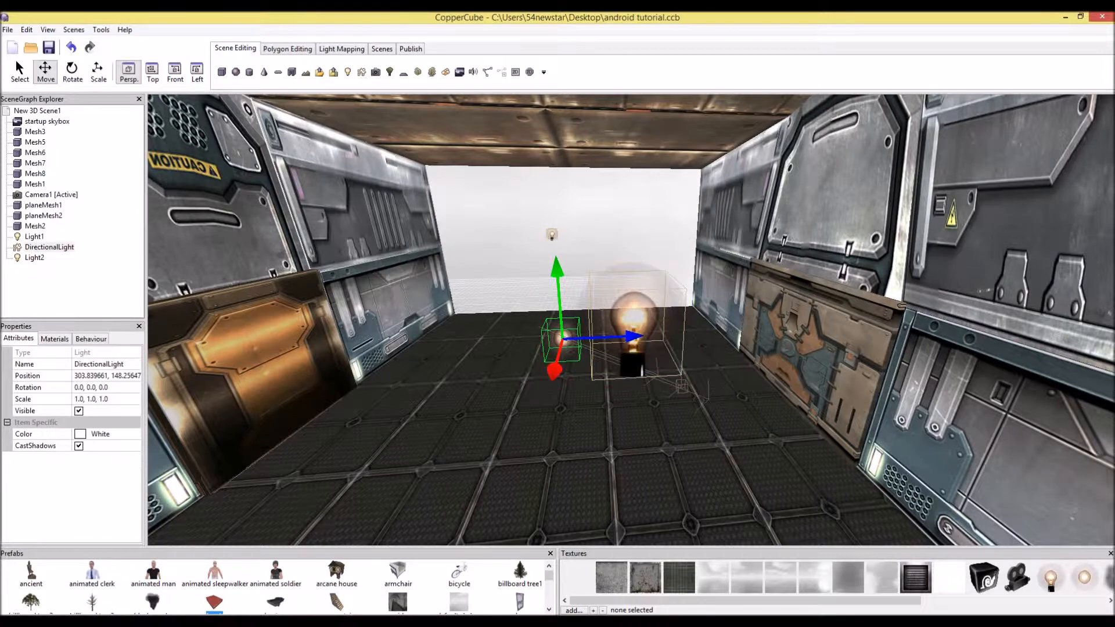
{"action": "key", "text": "Delete"}
Move the new point light beside the door panel and then delete it
{"action": "left_click", "coordinate": [633, 320]}
{"action": "right_click_drag", "start_coordinate": [633, 320], "coordinate": [749, 326]}
{"action": "scroll", "coordinate": [631, 320], "scroll_direction": "down", "scroll_amount": 4}
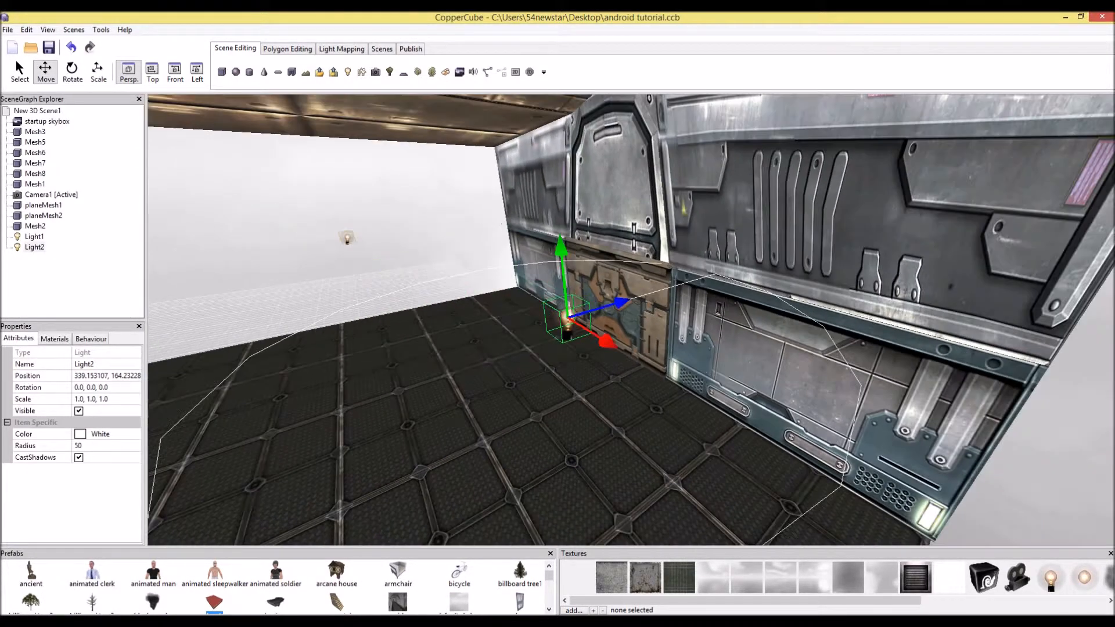
{"action": "left_click_drag", "start_coordinate": [407, 244], "coordinate": [401, 197]}
{"action": "key", "text": "Down"}
{"action": "key", "text": "Right"}
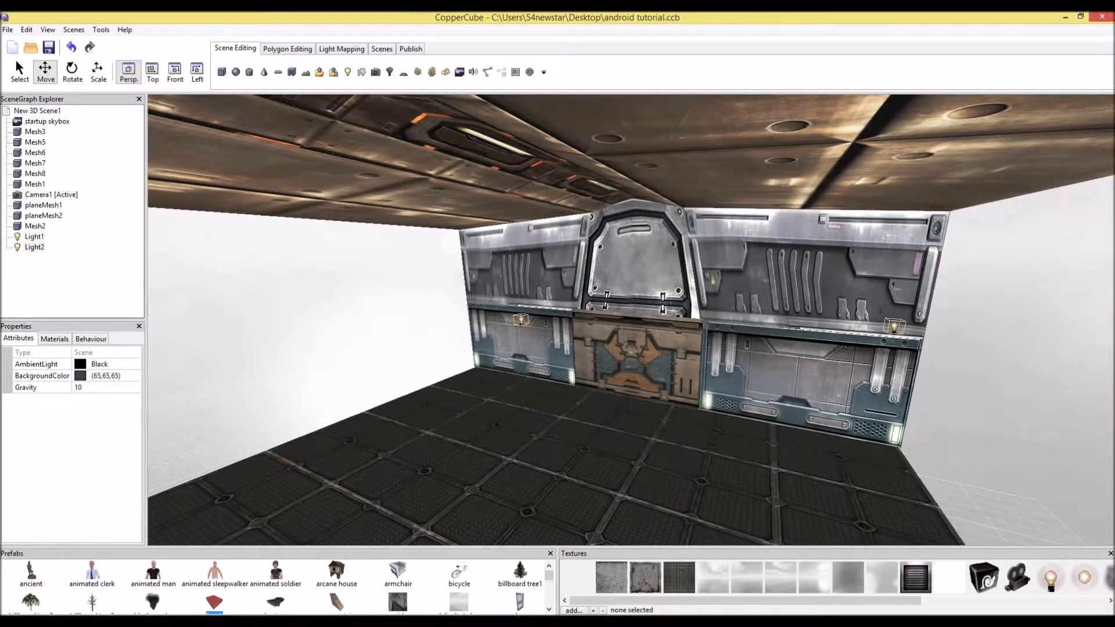
{"action": "left_click", "coordinate": [894, 327]}
{"action": "left_click_drag", "start_coordinate": [1012, 335], "coordinate": [513, 298]}
{"action": "key", "text": "Delete"}
Select the point light and set its radius to 1000
{"action": "key", "text": "Up"}
{"action": "left_click", "coordinate": [457, 319]}
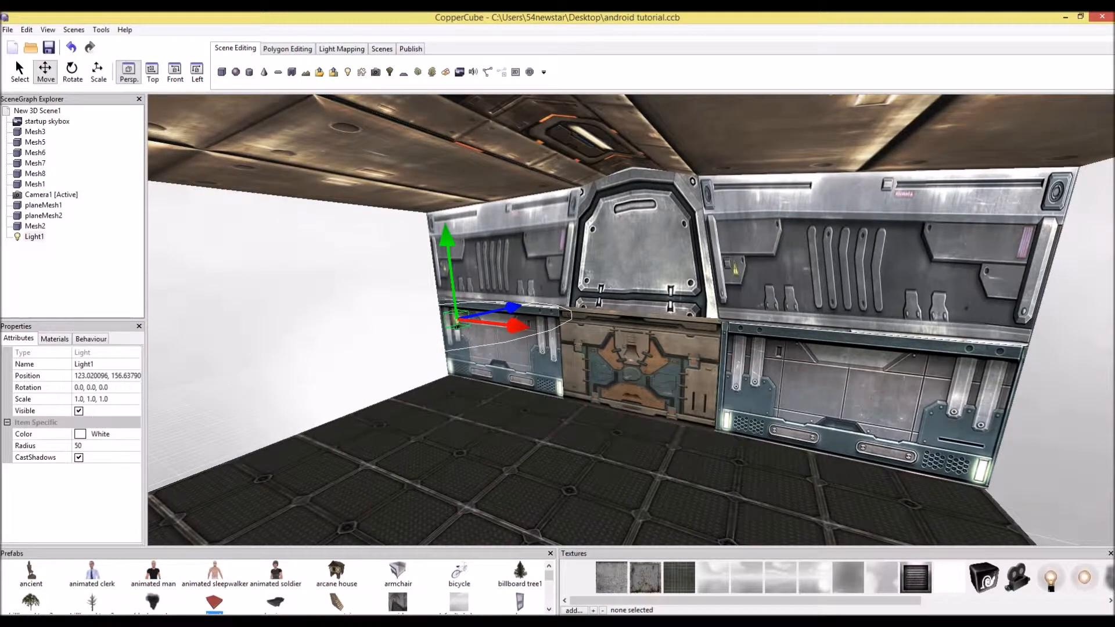
{"action": "left_click", "coordinate": [116, 445]}
{"action": "type", "text": "1000"}
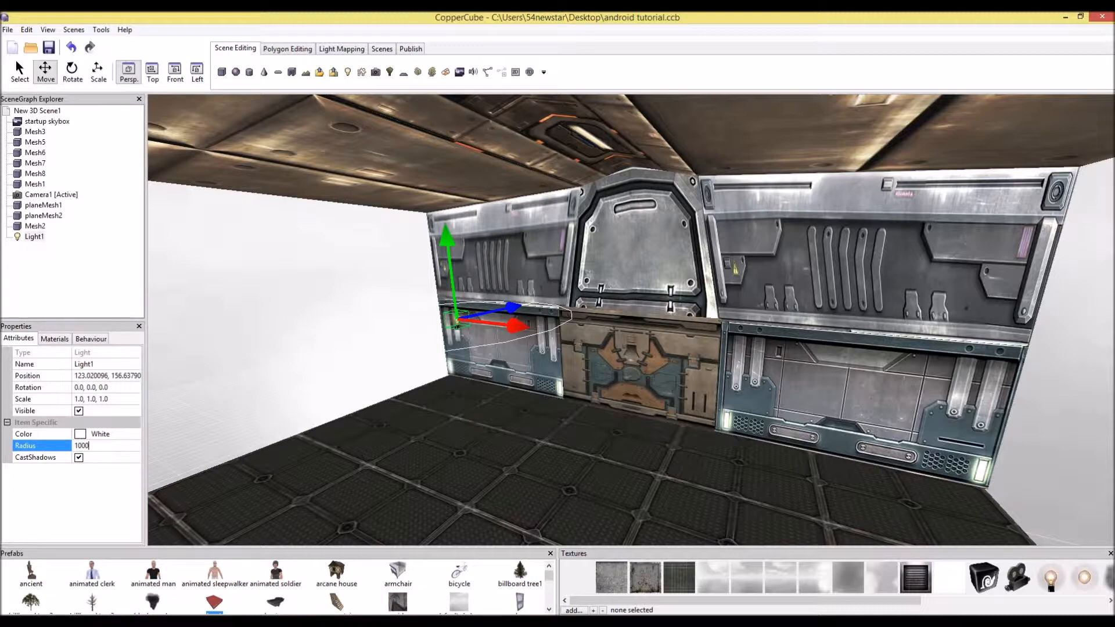
{"action": "key", "text": "Return"}
Recalculate the lightmaps and move the point light toward the room's open end
{"action": "left_click_drag", "start_coordinate": [672, 294], "coordinate": [419, 285]}
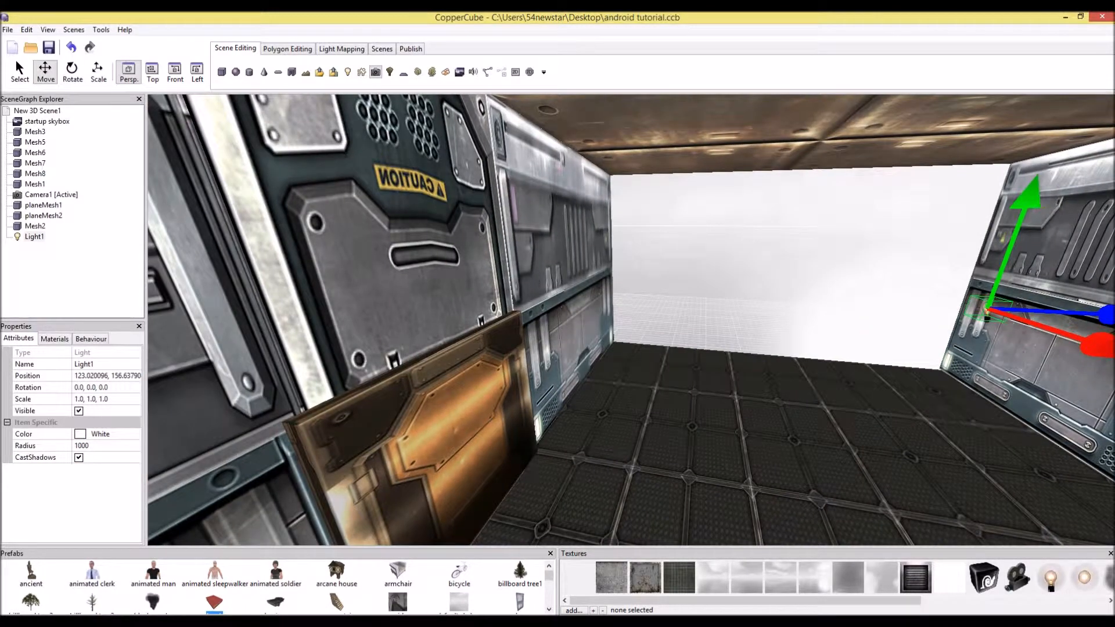
{"action": "left_click", "coordinate": [287, 49]}
{"action": "left_click", "coordinate": [341, 49]}
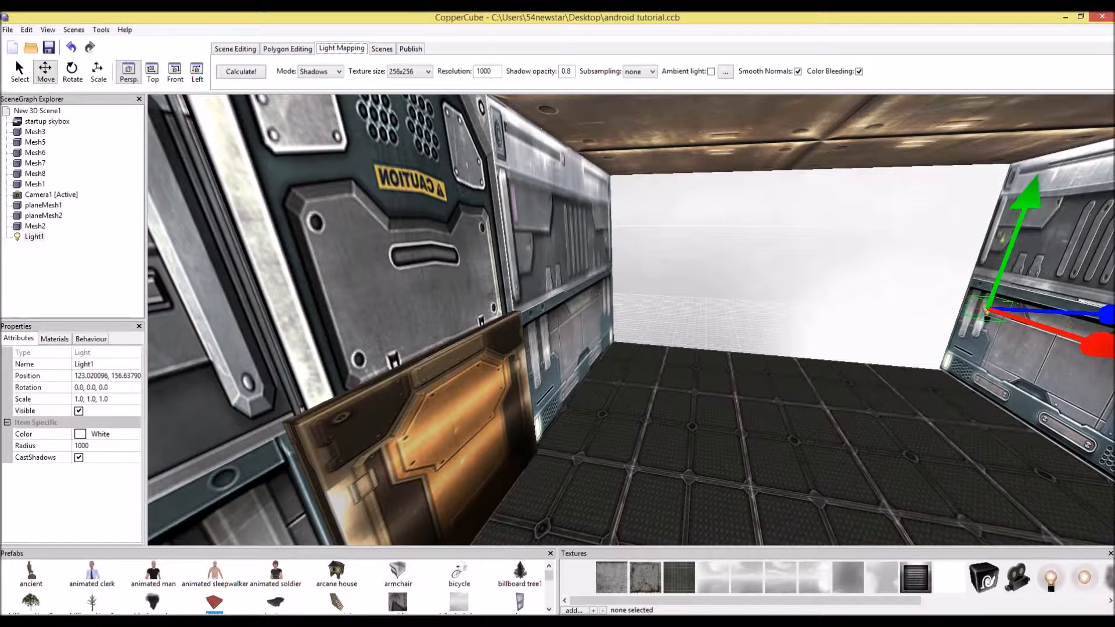
{"action": "left_click", "coordinate": [241, 71]}
{"action": "left_click_drag", "start_coordinate": [1095, 345], "coordinate": [851, 264]}
{"action": "left_click_drag", "start_coordinate": [631, 320], "coordinate": [813, 279]}
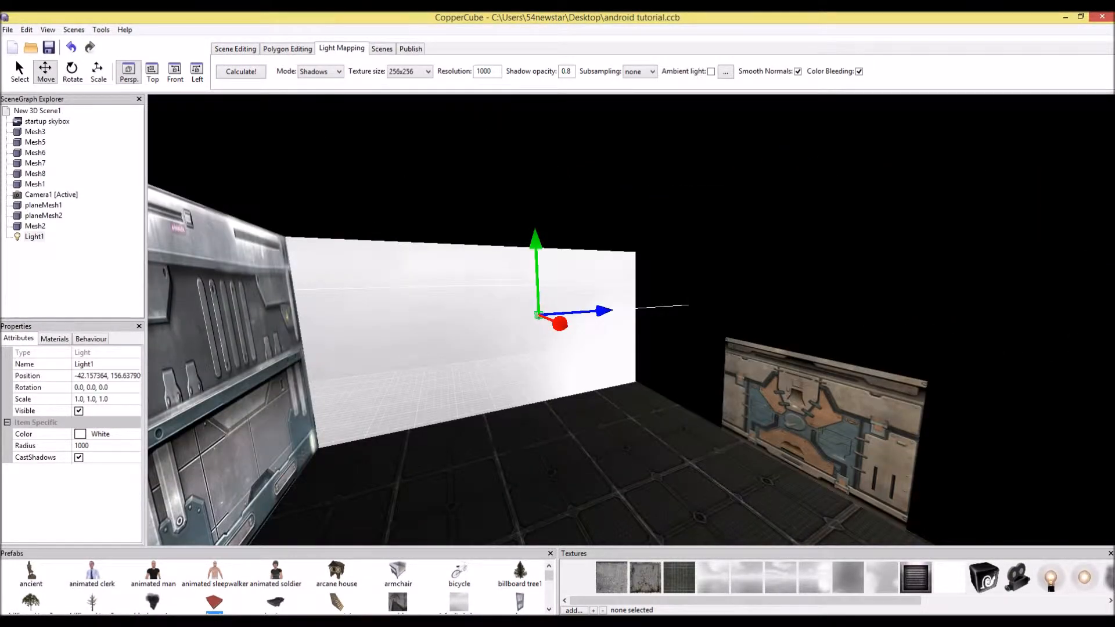
Add a directional light to the scene and recalculate the lightmaps
{"action": "left_click", "coordinate": [235, 49]}
{"action": "left_click", "coordinate": [362, 72]}
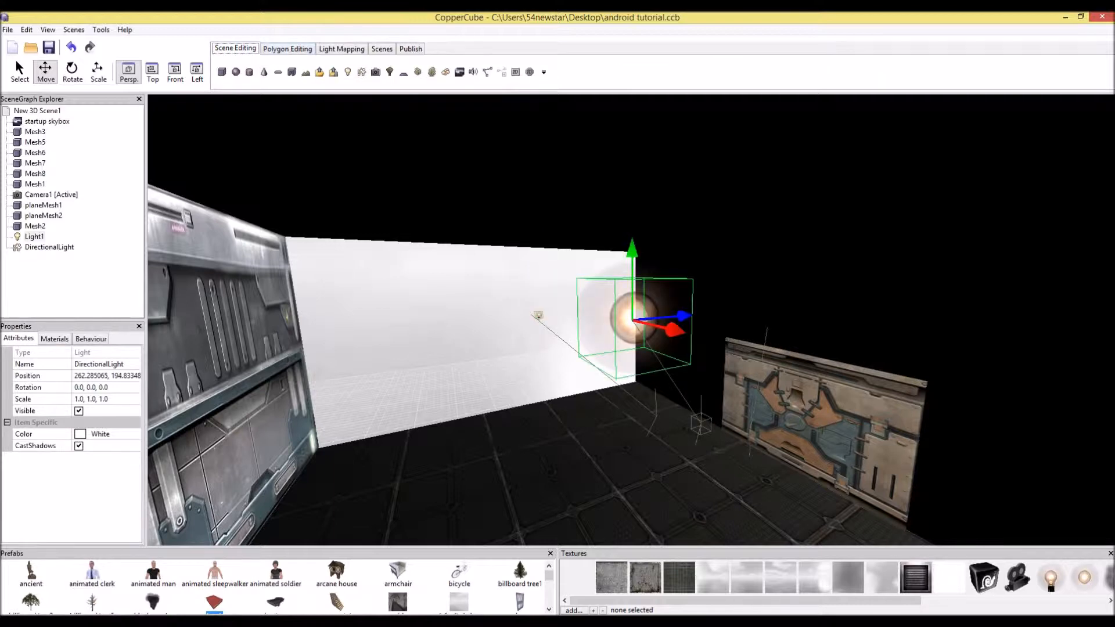
{"action": "left_click", "coordinate": [341, 49]}
{"action": "left_click", "coordinate": [241, 72]}
{"action": "left_click_drag", "start_coordinate": [684, 316], "coordinate": [406, 342]}
{"action": "key", "text": "Up"}
{"action": "left_click_drag", "start_coordinate": [506, 313], "coordinate": [534, 319]}
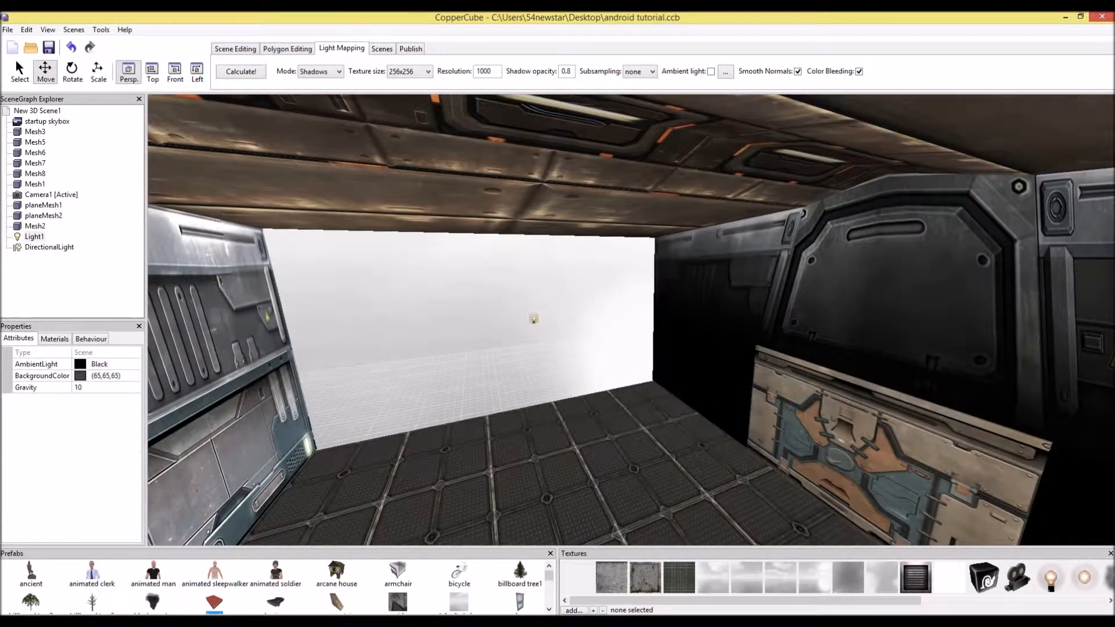
Raise the point light up above the ceiling
{"action": "left_click", "coordinate": [533, 319]}
{"action": "scroll", "coordinate": [534, 318], "scroll_direction": "down", "scroll_amount": 4}
{"action": "right_click_drag", "start_coordinate": [534, 319], "coordinate": [532, 348]}
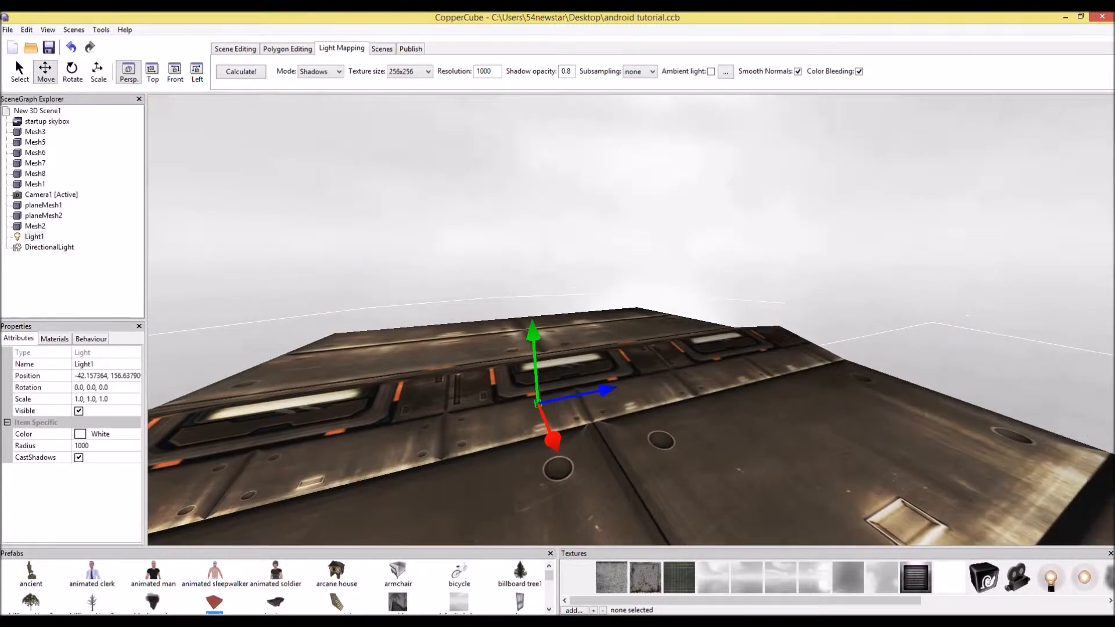
{"action": "left_click_drag", "start_coordinate": [533, 343], "coordinate": [526, 189]}
{"action": "right_click_drag", "start_coordinate": [528, 189], "coordinate": [528, 146]}
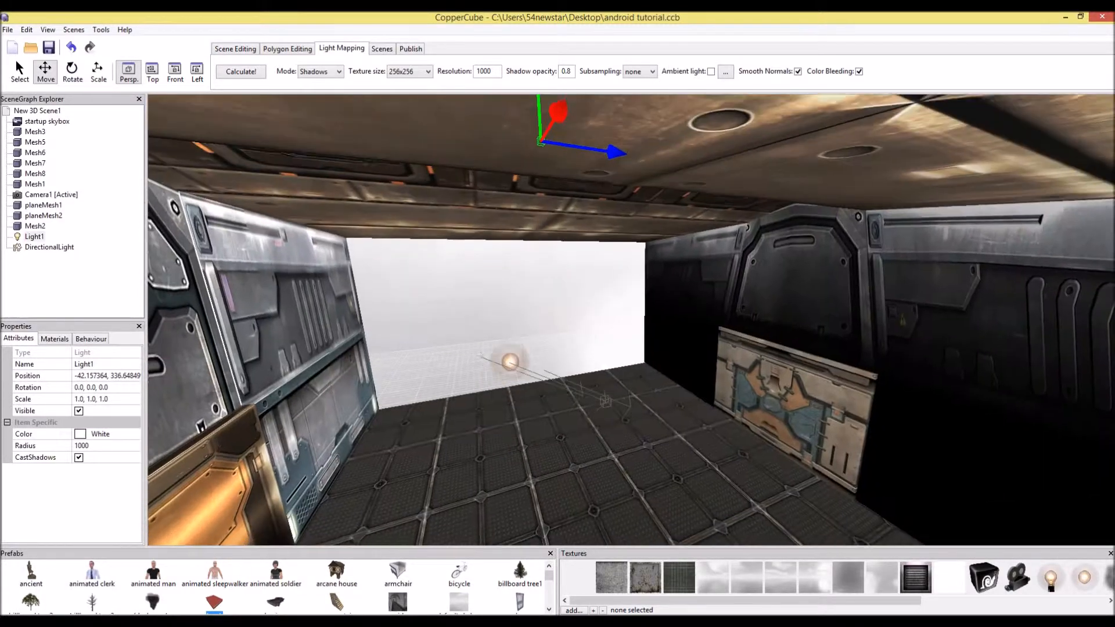
{"action": "left_click_drag", "start_coordinate": [586, 433], "coordinate": [534, 392]}
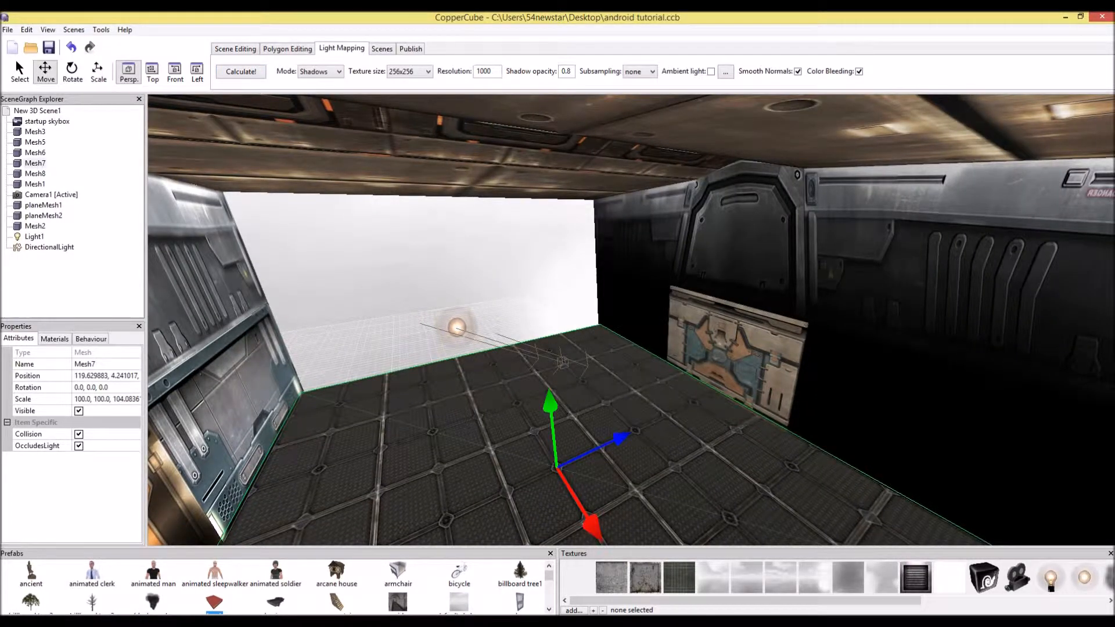
Delete the directional light and recalculate the lightmaps
{"action": "left_click", "coordinate": [457, 327]}
{"action": "key", "text": "Delete"}
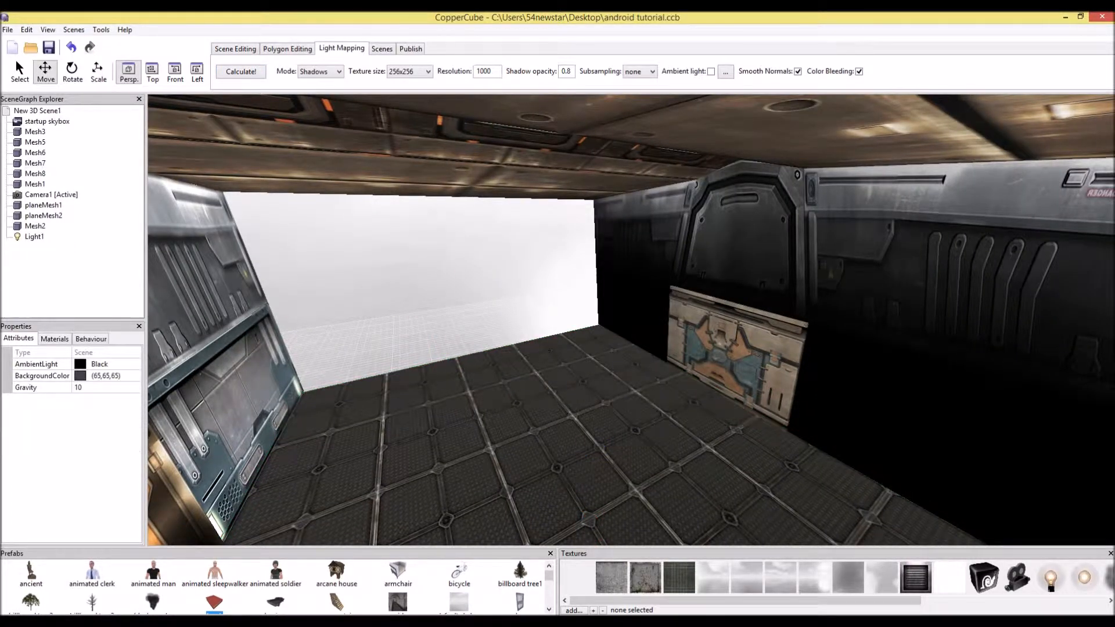
{"action": "left_click", "coordinate": [244, 73]}
{"action": "scroll", "coordinate": [631, 319], "scroll_direction": "down", "scroll_amount": 6}
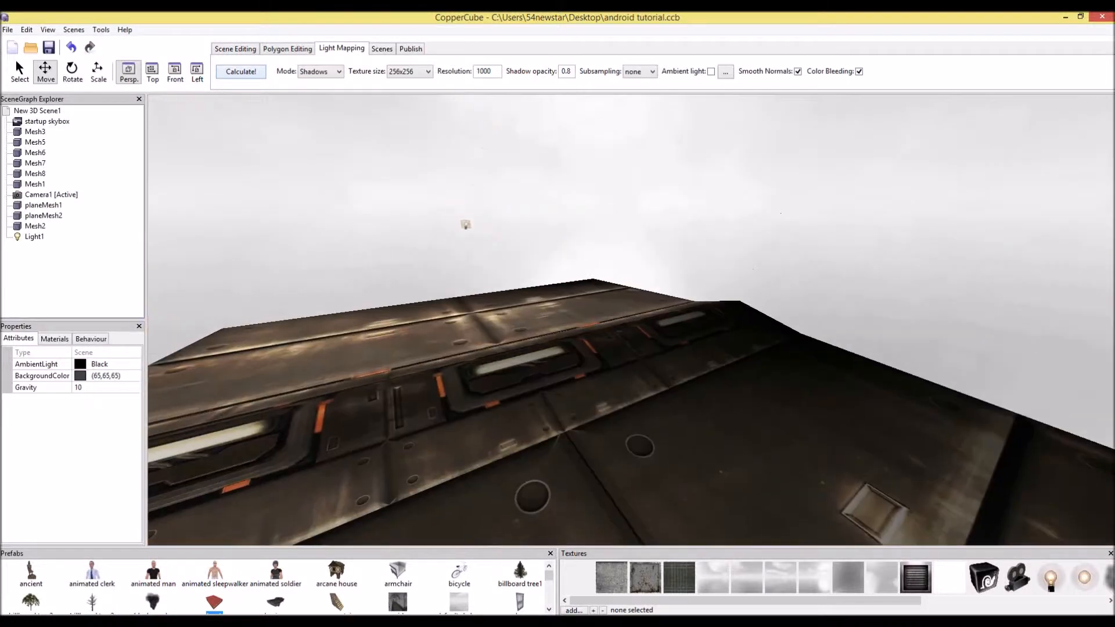
{"action": "left_click_drag", "start_coordinate": [632, 319], "coordinate": [610, 360]}
{"action": "key", "text": "Down"}
Duplicate the point light, move the copy along the ceiling, and recalculate the lightmaps
{"action": "left_click", "coordinate": [916, 265]}
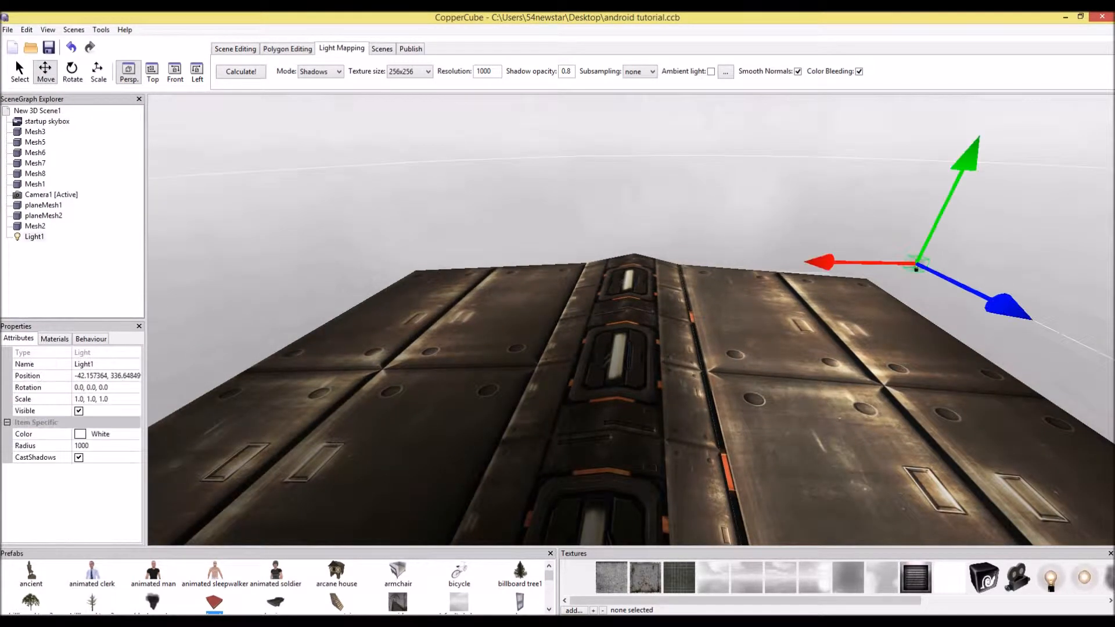
{"action": "left_click_drag", "start_coordinate": [916, 264], "coordinate": [1040, 268]}
{"action": "key", "text": "Down"}
{"action": "key", "text": "ctrl+v"}
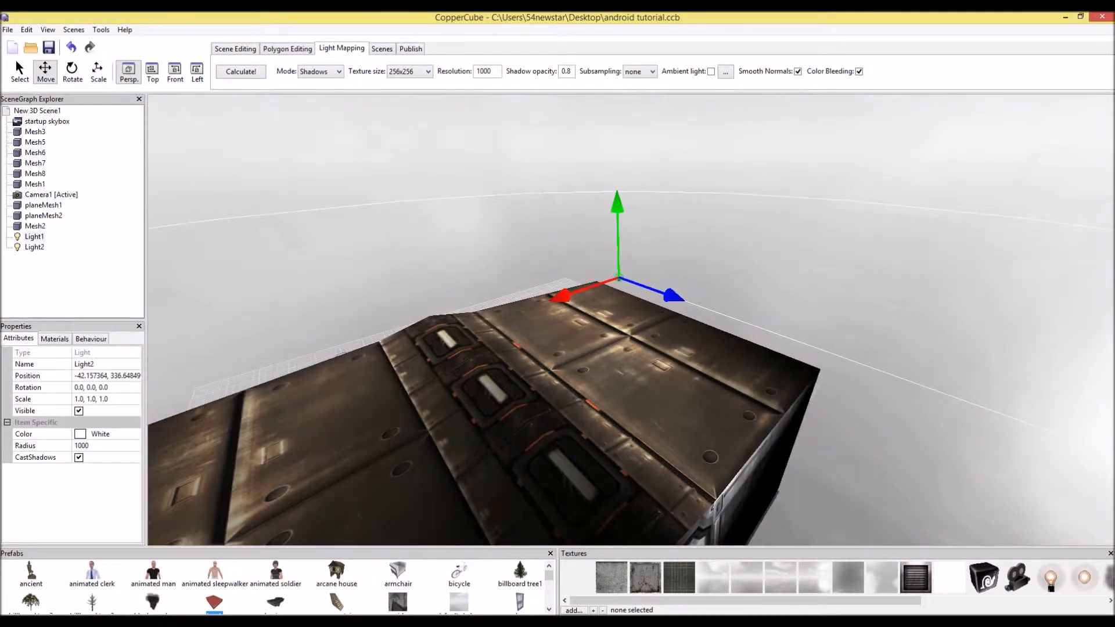
{"action": "left_click_drag", "start_coordinate": [568, 294], "coordinate": [180, 425]}
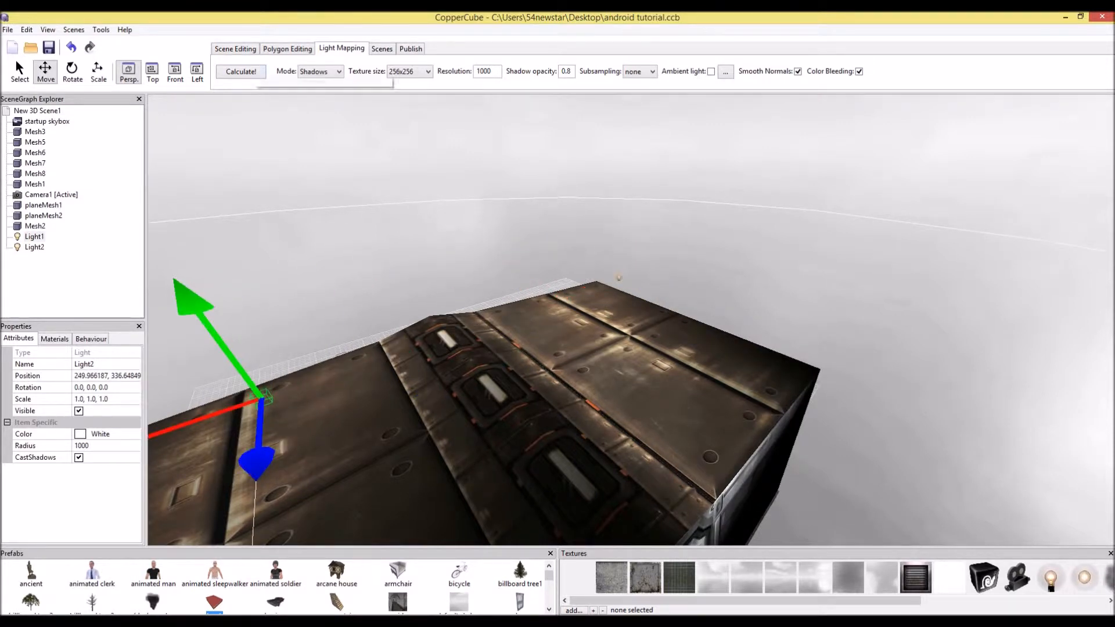
{"action": "left_click", "coordinate": [241, 71]}
Duplicate the second point light into a third one and recalculate the lightmaps
{"action": "middle_click_drag", "start_coordinate": [557, 372], "coordinate": [653, 215]}
{"action": "left_click_drag", "start_coordinate": [631, 319], "coordinate": [848, 279]}
{"action": "scroll", "coordinate": [631, 320], "scroll_direction": "down", "scroll_amount": 2}
{"action": "left_click_drag", "start_coordinate": [631, 320], "coordinate": [610, 198]}
{"action": "scroll", "coordinate": [610, 197], "scroll_direction": "down", "scroll_amount": 3}
{"action": "scroll", "coordinate": [631, 320], "scroll_direction": "down", "scroll_amount": 3}
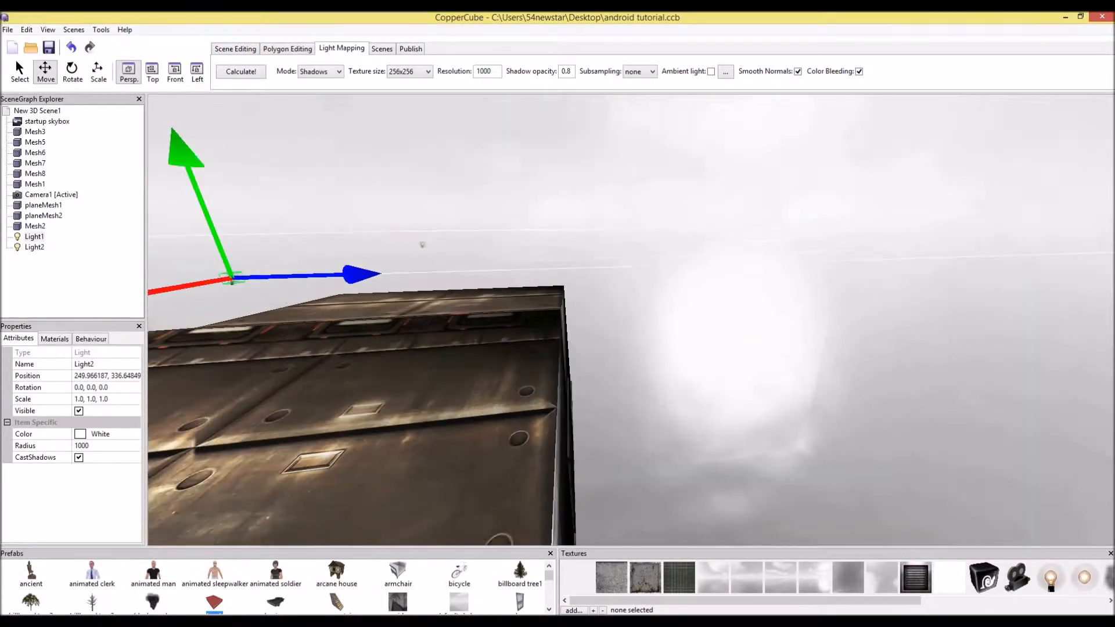
{"action": "left_click_drag", "start_coordinate": [361, 274], "coordinate": [805, 261]}
{"action": "key", "text": "ctrl+c"}
{"action": "key", "text": "ctrl+v"}
{"action": "left_click", "coordinate": [241, 72]}
Undo the recent light changes back to the directional light stage, then delete the directional light
{"action": "left_click_drag", "start_coordinate": [523, 279], "coordinate": [592, 290]}
{"action": "scroll", "coordinate": [631, 320], "scroll_direction": "up", "scroll_amount": 3}
{"action": "key", "text": "Up"}
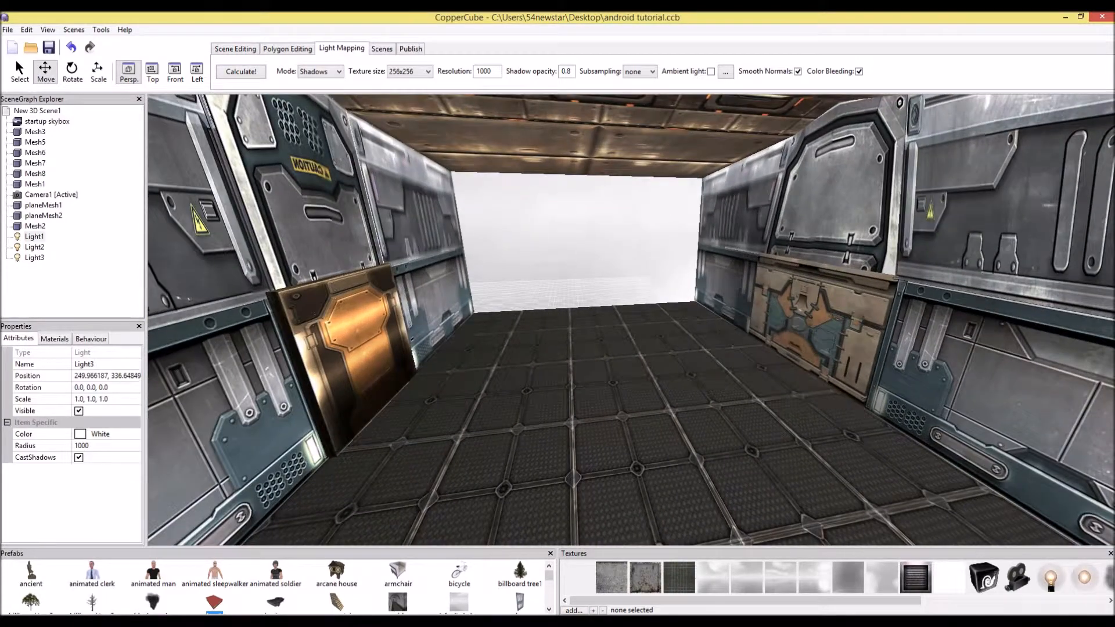
{"action": "key", "text": "Down"}
{"action": "key", "text": "ctrl+z"}
{"action": "key", "text": "ctrl+z"}
{"action": "key", "text": "ctrl+z"}
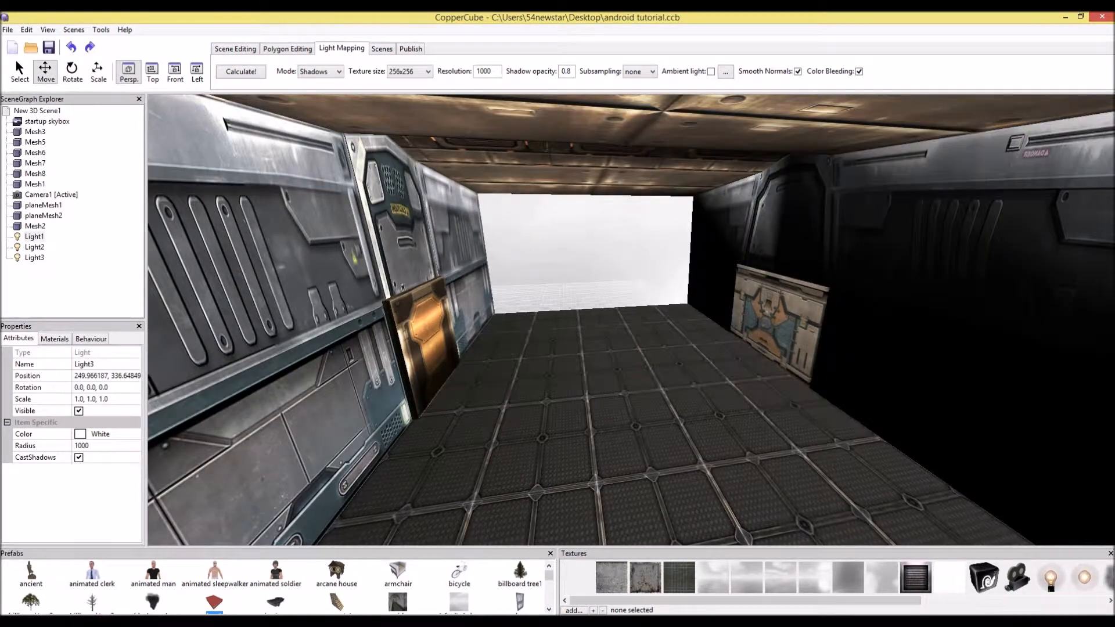
{"action": "key", "text": "ctrl+z"}
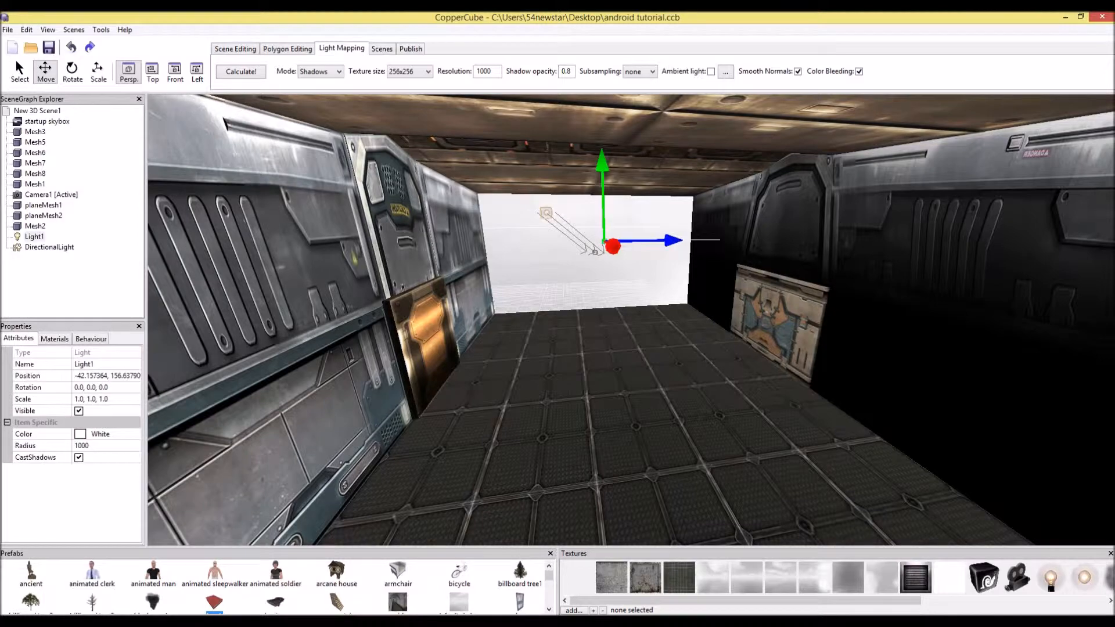
{"action": "key", "text": "ctrl+y"}
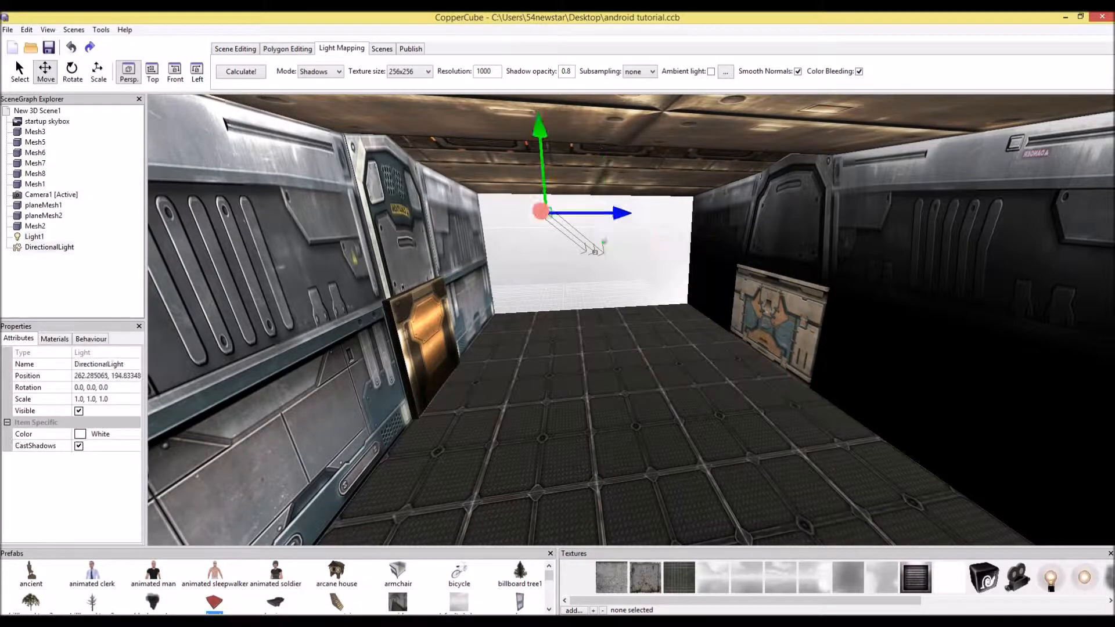
{"action": "key", "text": "Delete"}
Recalculate the lightmaps in White mode and delete the point light
{"action": "left_click", "coordinate": [321, 71]}
{"action": "left_click", "coordinate": [313, 83]}
{"action": "left_click", "coordinate": [241, 71]}
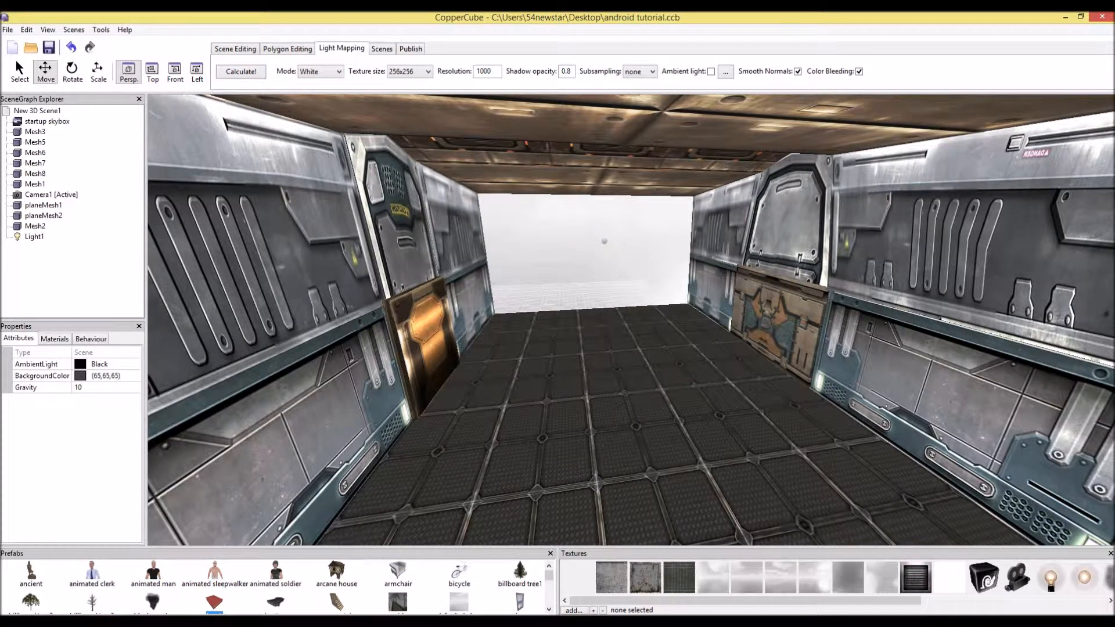
{"action": "left_click", "coordinate": [604, 241]}
{"action": "key", "text": "Delete"}
Add a 2D Touch Screen Overlay and move it toward the lower left of the view
{"action": "scroll", "coordinate": [604, 241], "scroll_direction": "down", "scroll_amount": 4}
{"action": "left_click_drag", "start_coordinate": [604, 241], "coordinate": [487, 203]}
{"action": "scroll", "coordinate": [631, 319], "scroll_direction": "up", "scroll_amount": 5}
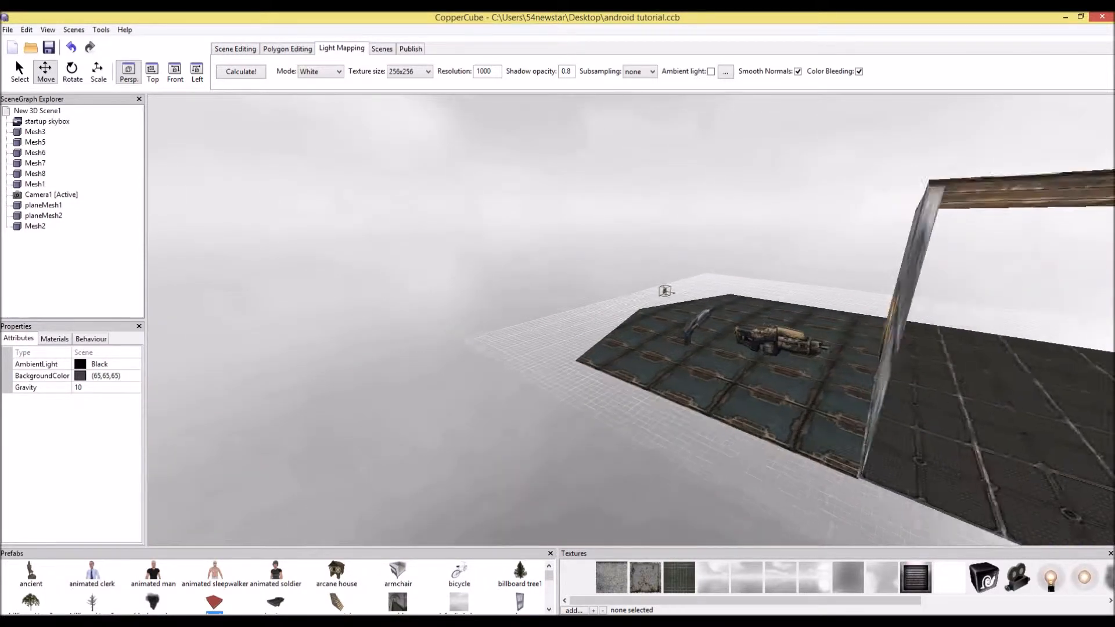
{"action": "scroll", "coordinate": [631, 320], "scroll_direction": "up", "scroll_amount": 5}
{"action": "left_click_drag", "start_coordinate": [630, 320], "coordinate": [758, 320]}
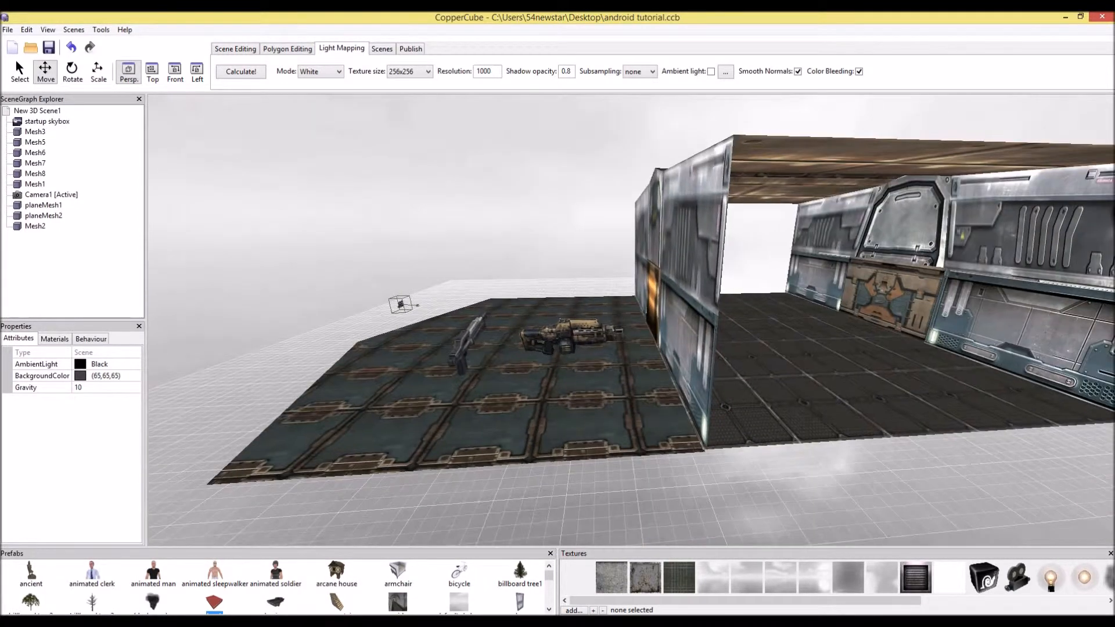
{"action": "key", "text": "Left"}
{"action": "key", "text": "Up"}
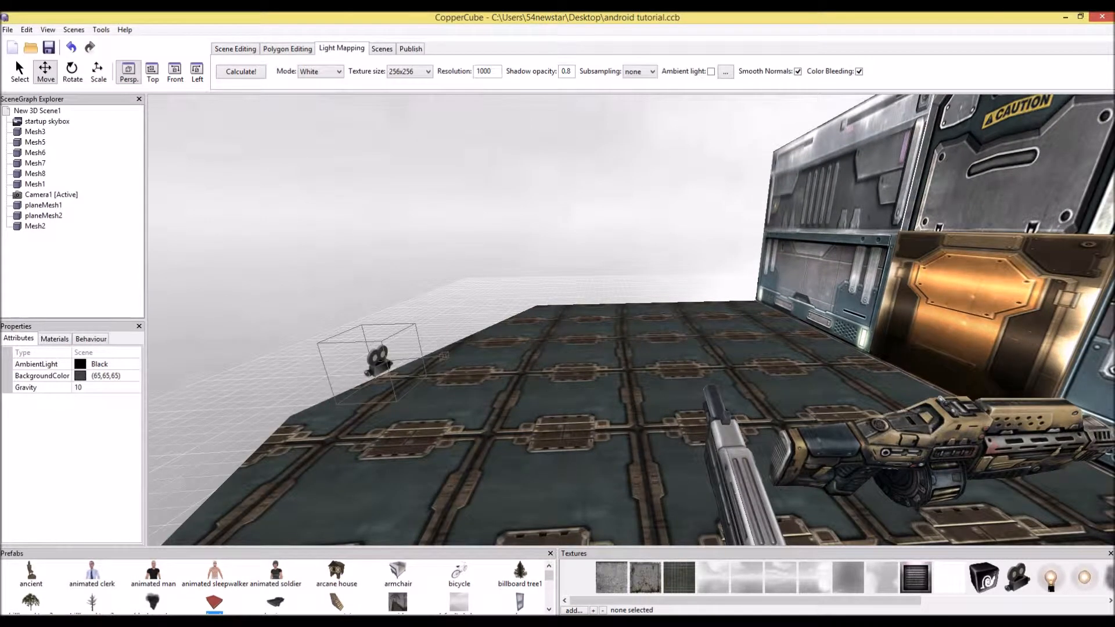
{"action": "left_click", "coordinate": [382, 49]}
{"action": "left_click", "coordinate": [235, 49]}
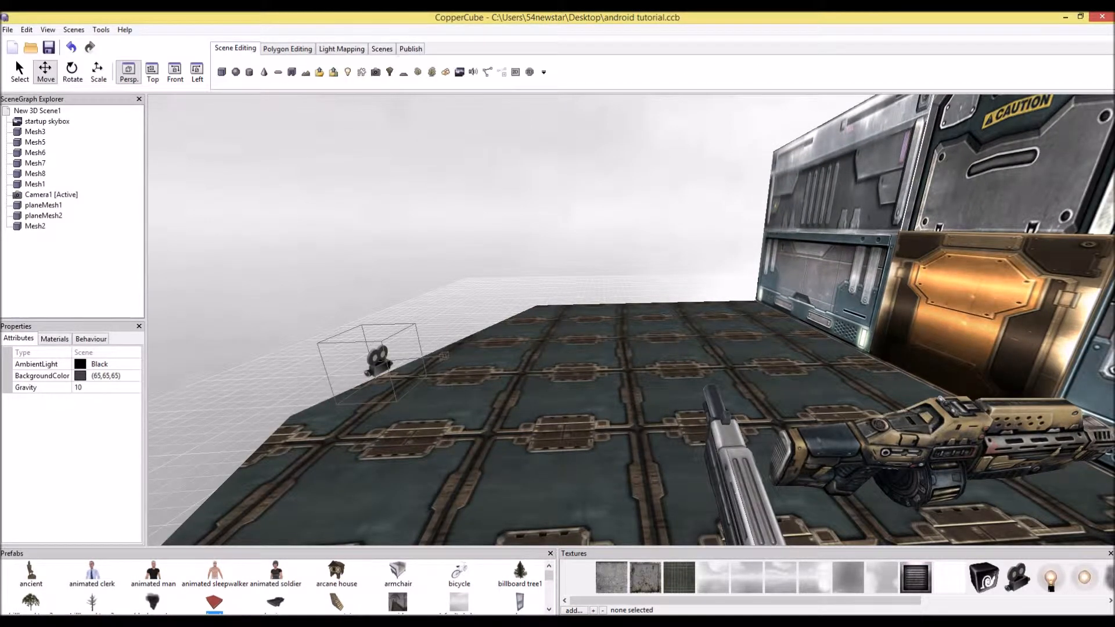
{"action": "left_click", "coordinate": [530, 72]}
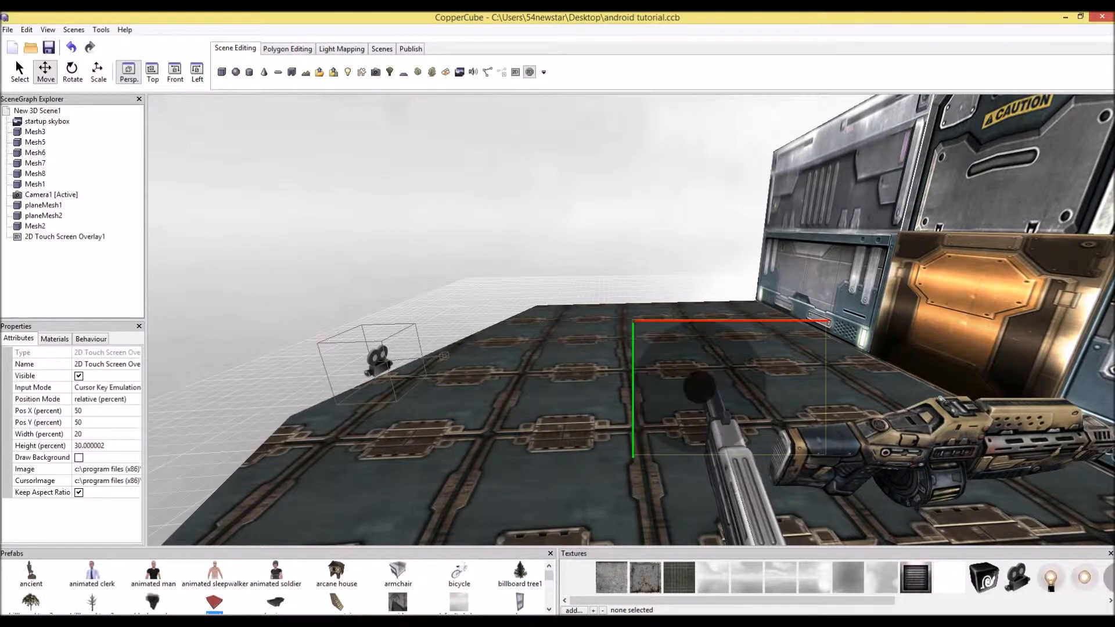
{"action": "left_click_drag", "start_coordinate": [728, 388], "coordinate": [282, 447]}
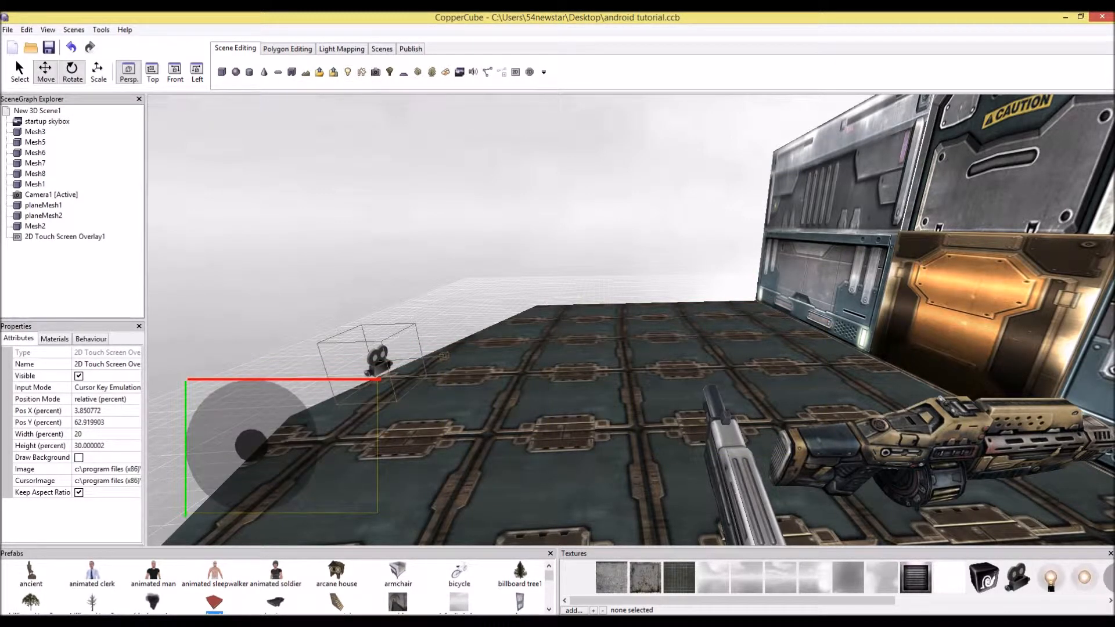
Enlarge the touch overlay to about 69% width and 67% height and move it to the left edge near 29% from the top
{"action": "left_click", "coordinate": [97, 71]}
{"action": "left_click_drag", "start_coordinate": [380, 380], "coordinate": [787, 527]}
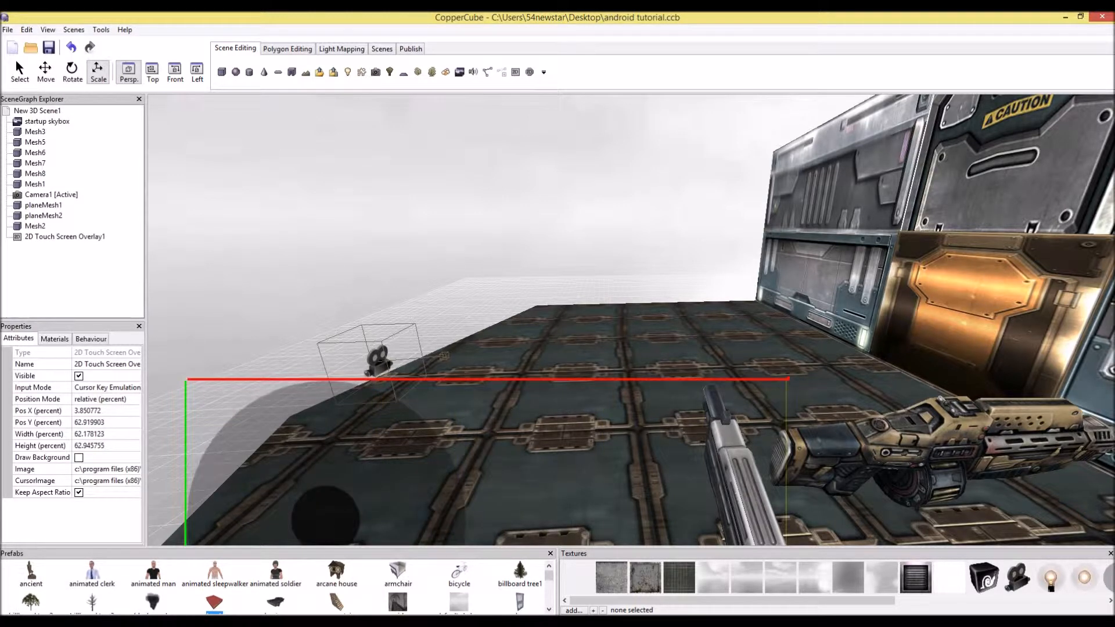
{"action": "key", "text": "w"}
{"action": "left_click_drag", "start_coordinate": [186, 465], "coordinate": [155, 341]}
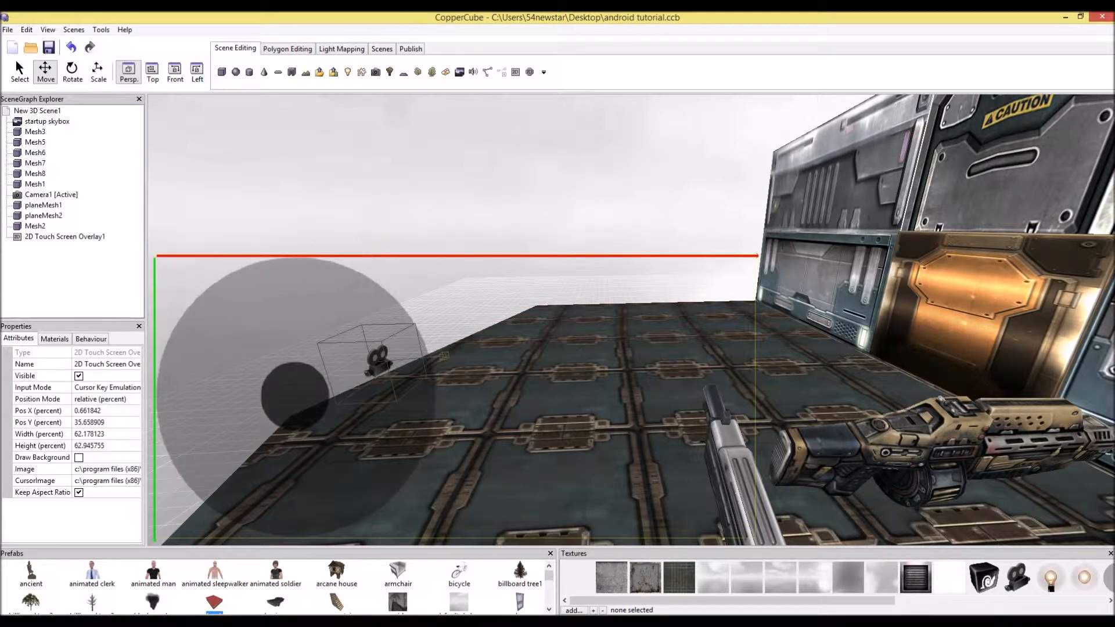
{"action": "key", "text": "r"}
{"action": "left_click_drag", "start_coordinate": [757, 255], "coordinate": [828, 274]}
{"action": "key", "text": "w"}
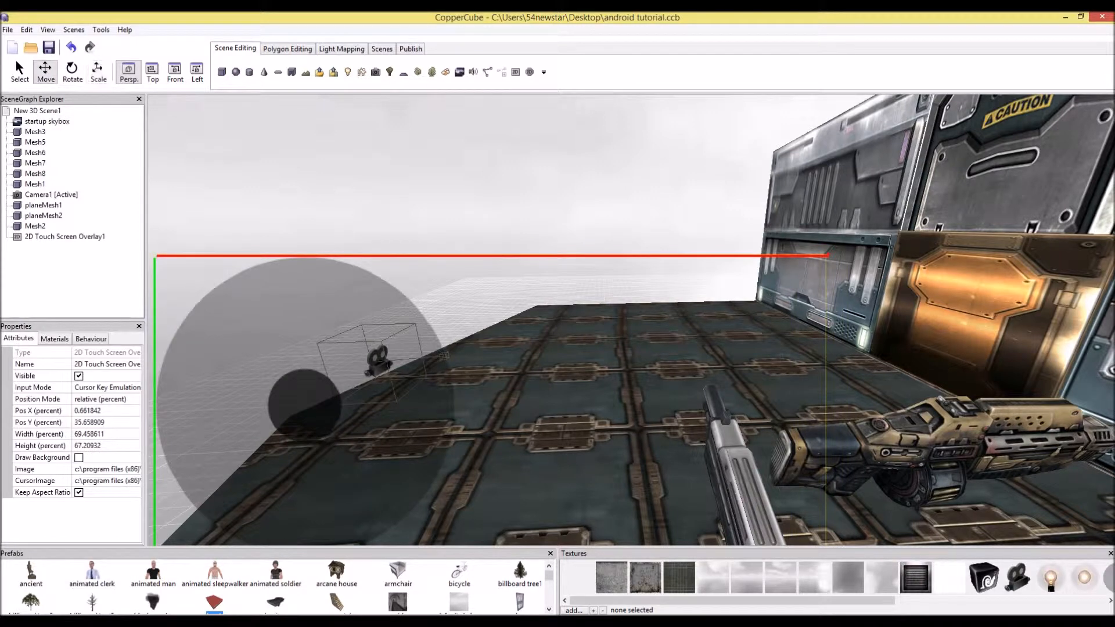
{"action": "left_click_drag", "start_coordinate": [155, 349], "coordinate": [155, 326]}
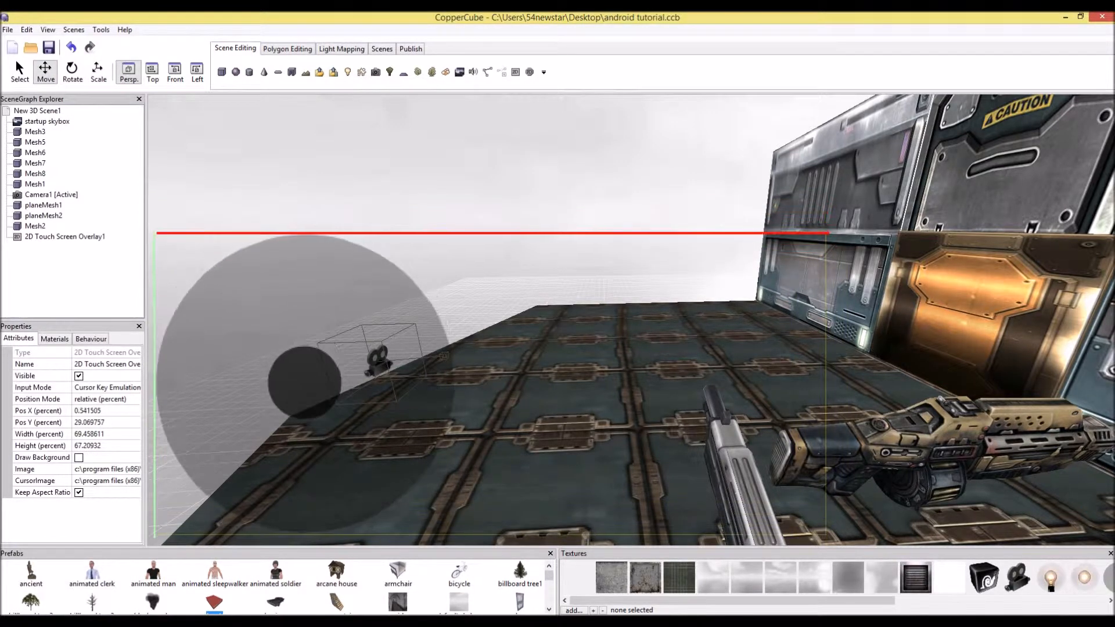
Test-run the scene as a Windows app and close the test window
{"action": "left_click", "coordinate": [410, 49]}
{"action": "left_click", "coordinate": [343, 72]}
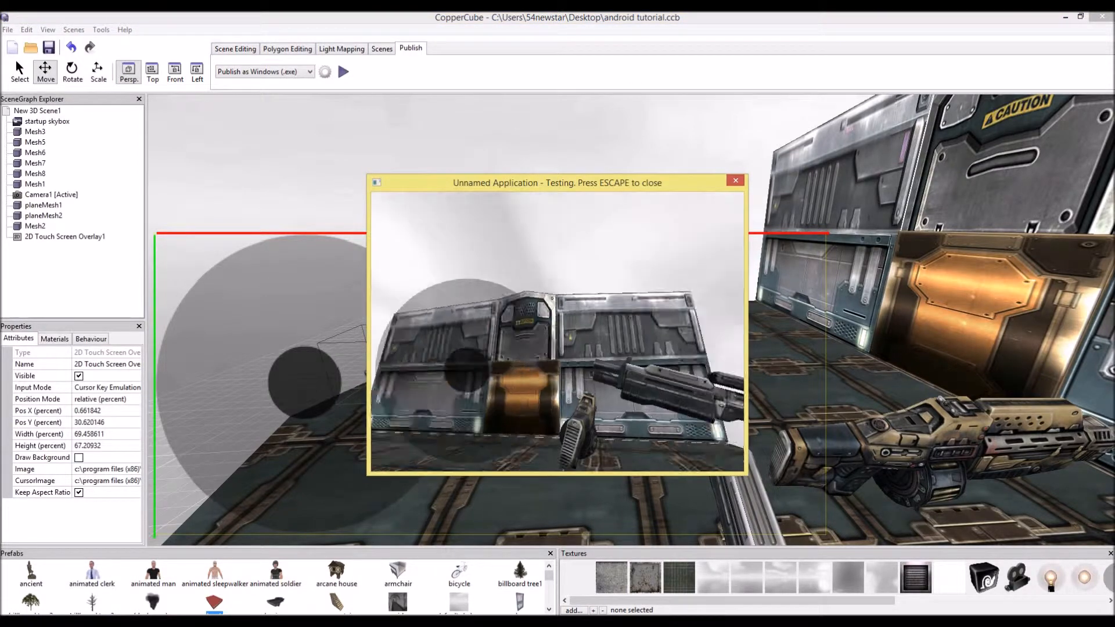
{"action": "key", "text": "Escape"}
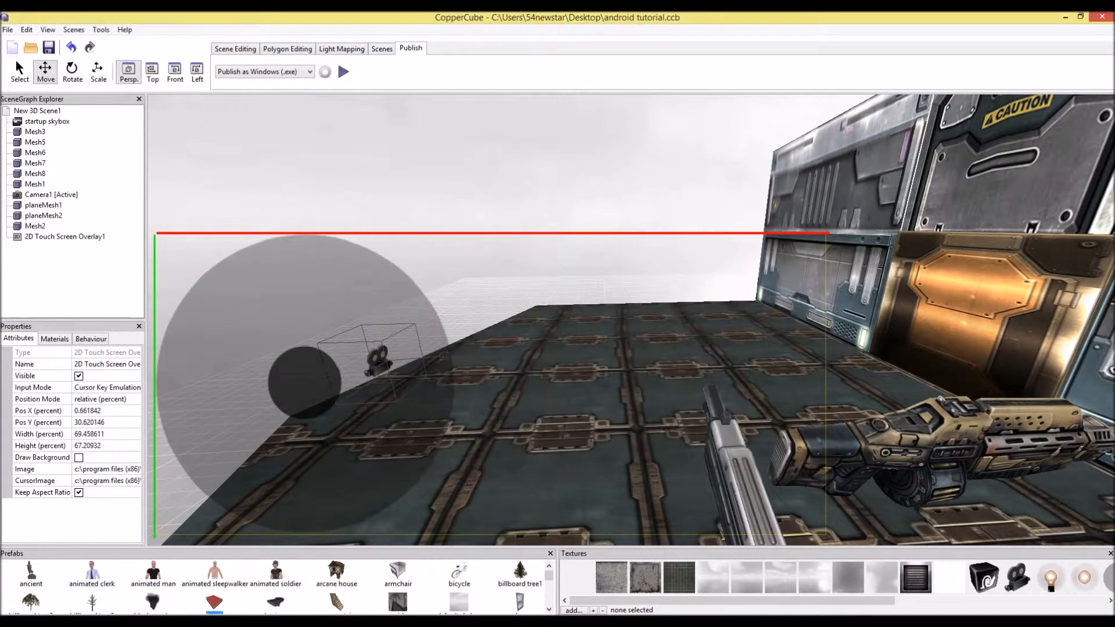
Save the project file
{"action": "right_click_drag", "start_coordinate": [632, 319], "coordinate": [795, 337]}
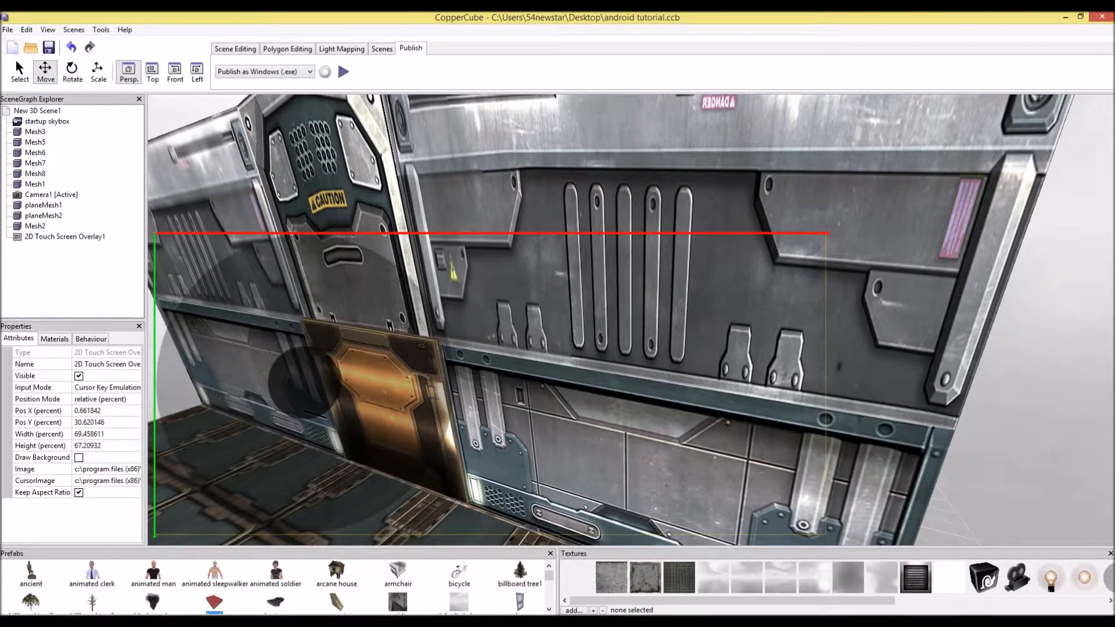
{"action": "left_click", "coordinate": [8, 30]}
{"action": "left_click", "coordinate": [26, 85]}
Publish the scene as an Android .apk and close the result dialog
{"action": "left_click", "coordinate": [264, 72]}
{"action": "left_click", "coordinate": [256, 118]}
{"action": "left_click", "coordinate": [344, 72]}
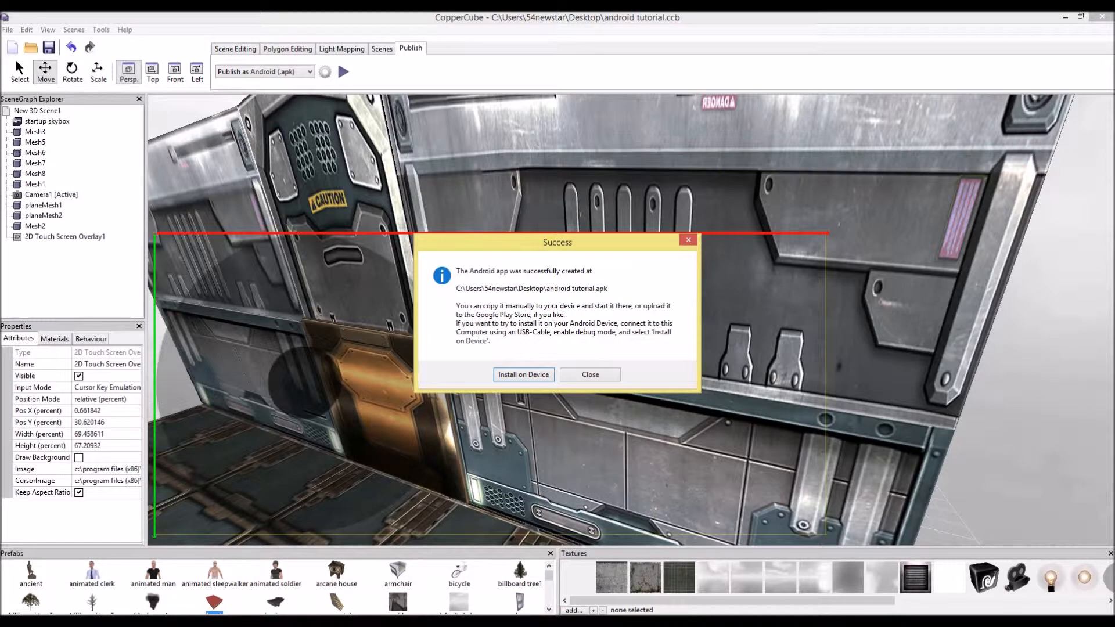
{"action": "left_click", "coordinate": [590, 374]}
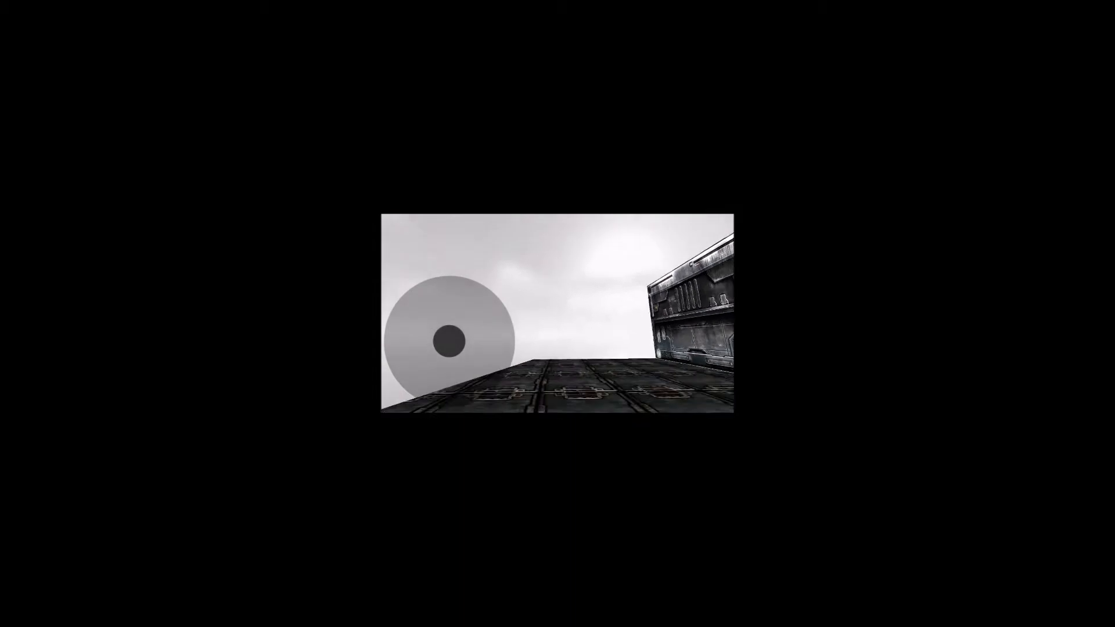
Try the touch joystick in the installed app on the phone and open the app switcher
{"action": "left_click_drag", "start_coordinate": [449, 341], "coordinate": [474, 338]}
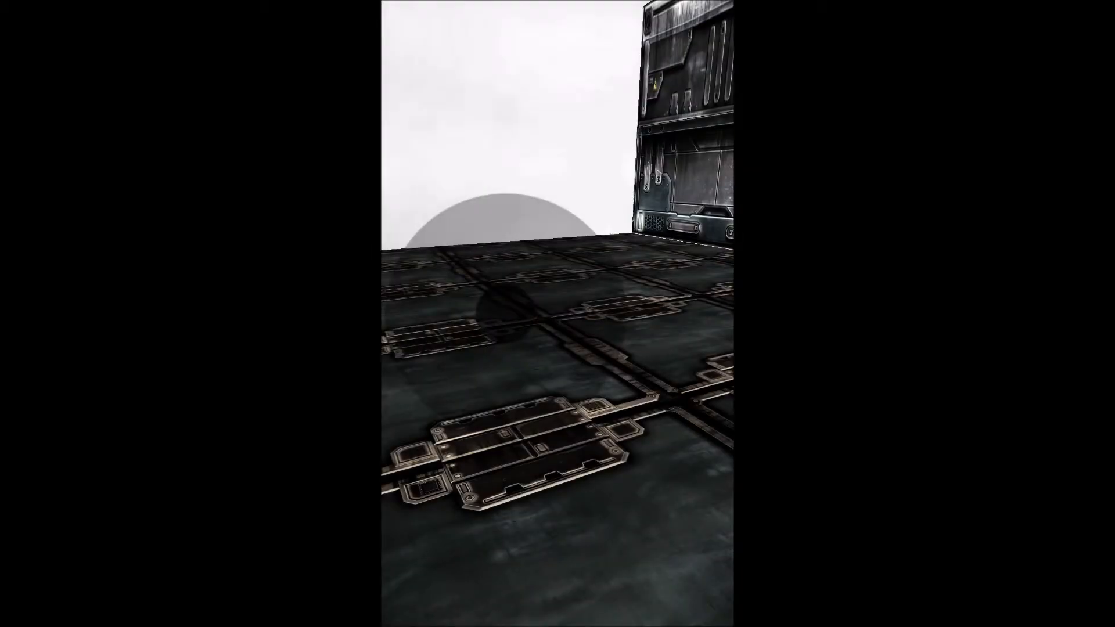
{"action": "key", "text": "alt+Tab"}
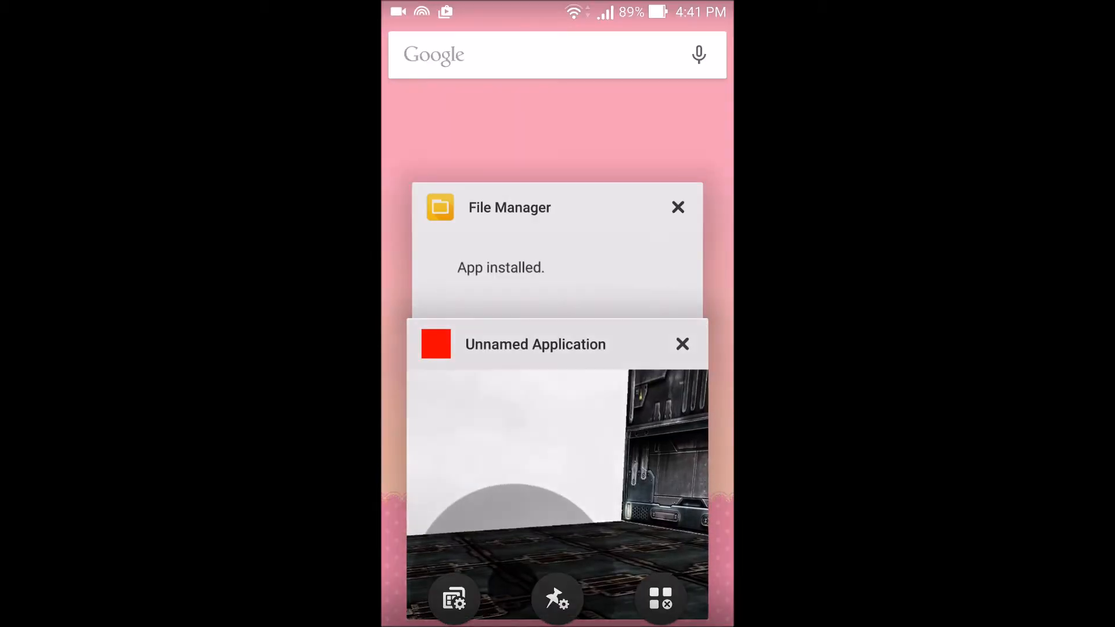